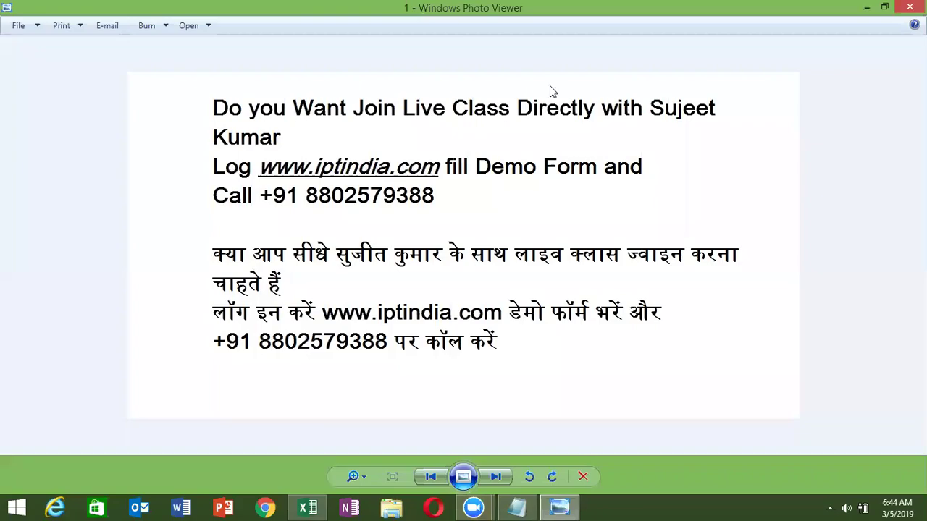
Advance to the pen drive advert image, then close Windows Photo Viewer with Alt+F4
left_click(498, 475)
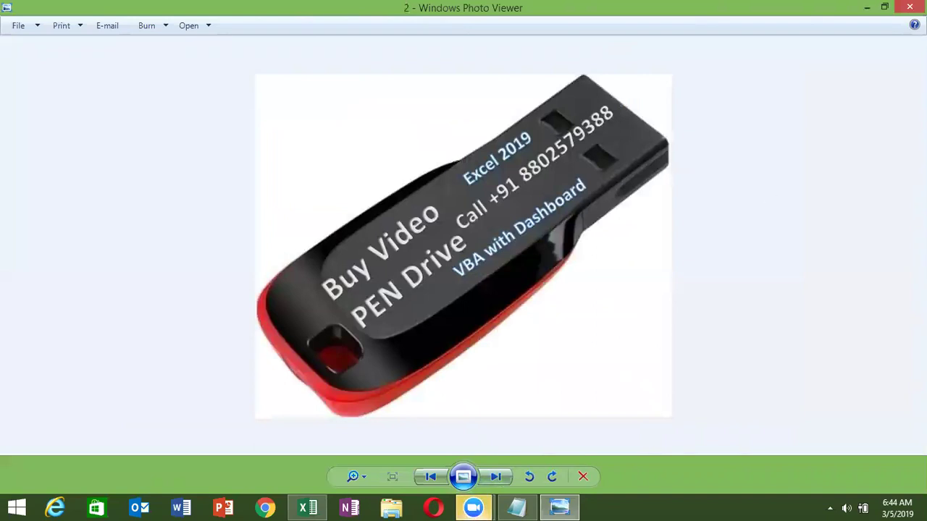
key("alt+F4")
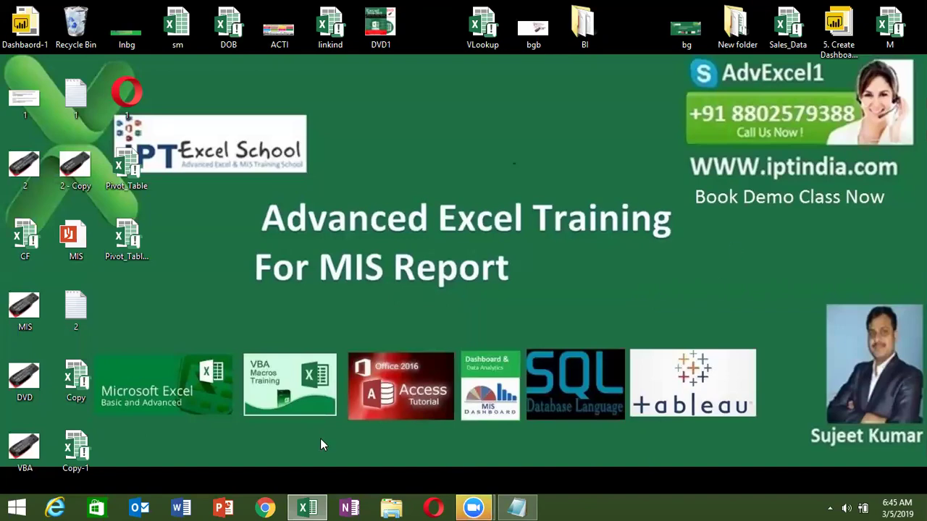
Return to Excel's Book1 and select the Sales_Person header cell in the data table
left_click(321, 507)
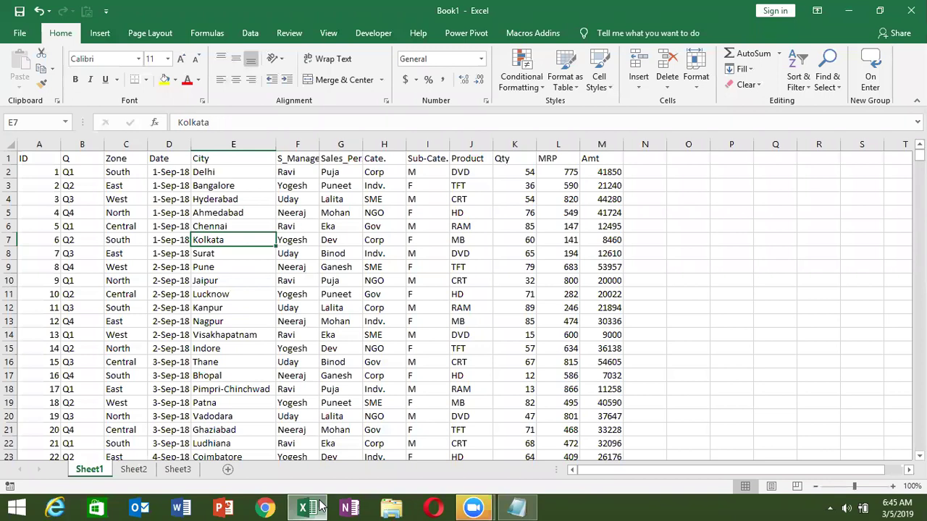
key("Up")
key("Up")
key("Up")
key("Up")
key("Up")
key("Up")
key("Left")
key("Home")
key("ctrl+Down")
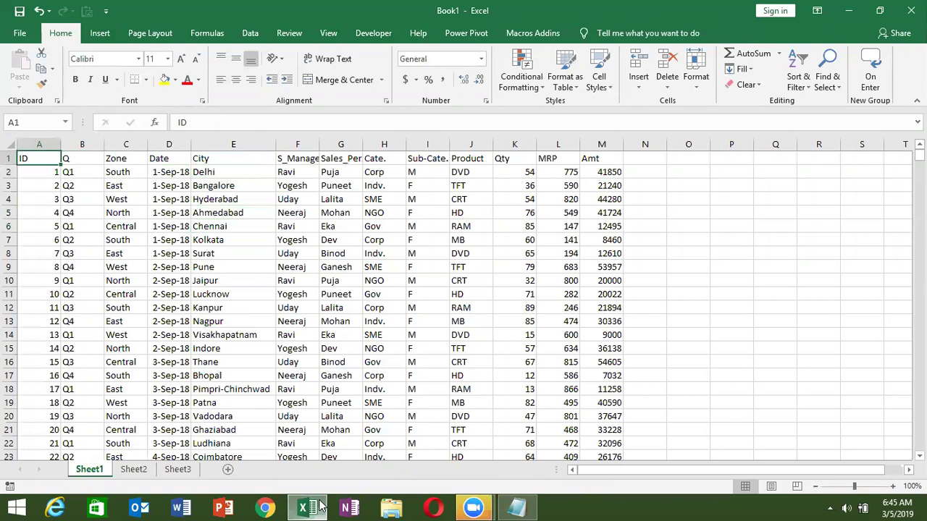
key("ctrl+Up")
key("Right")
key("Right")
key("Right")
key("Right")
key("Right")
key("Left")
key("ctrl+space")
key("Up")
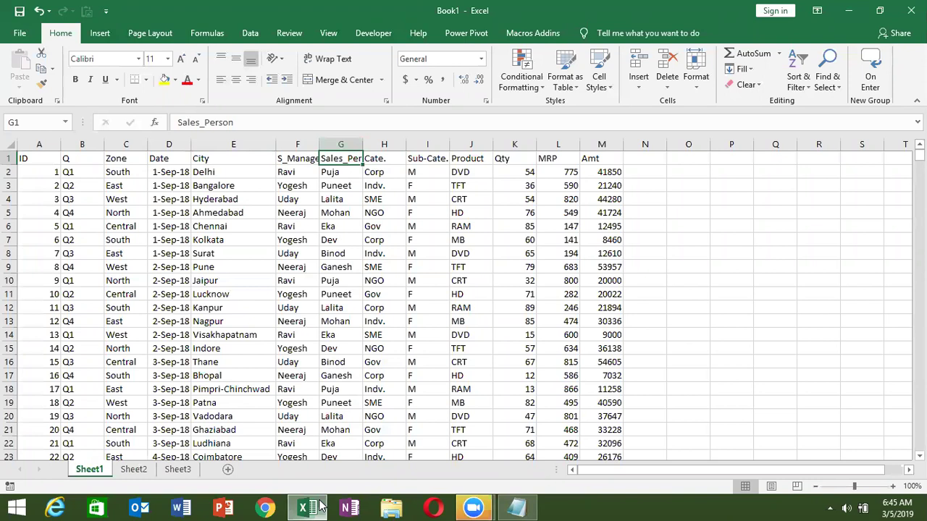
Copy the Sales_Person column from its header down to the last data row
key("ctrl+c")
key("Escape")
key("Down")
key("Up")
key("ctrl+shift+Down")
key("ctrl+c")
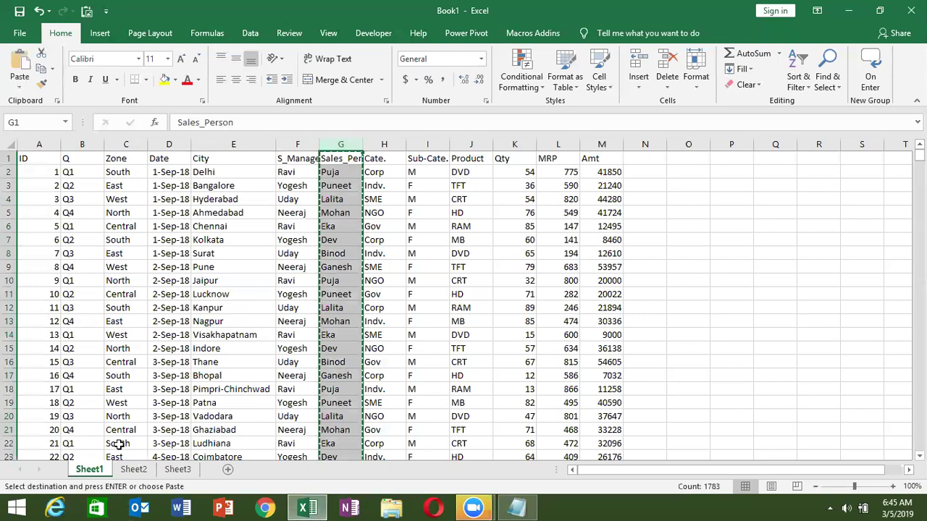
Paste the names into Sheet2 column A and remove duplicates, leaving 9 unique sales persons
left_click(131, 472)
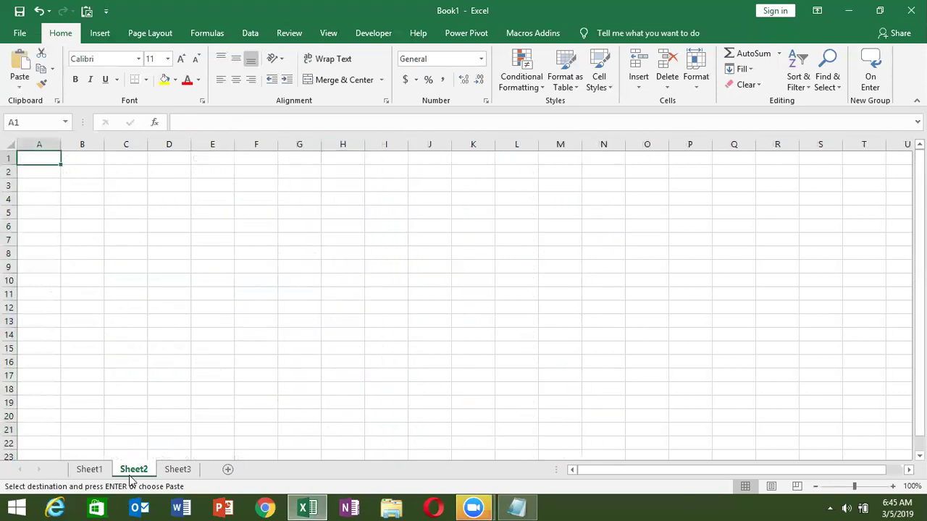
key("ctrl+v")
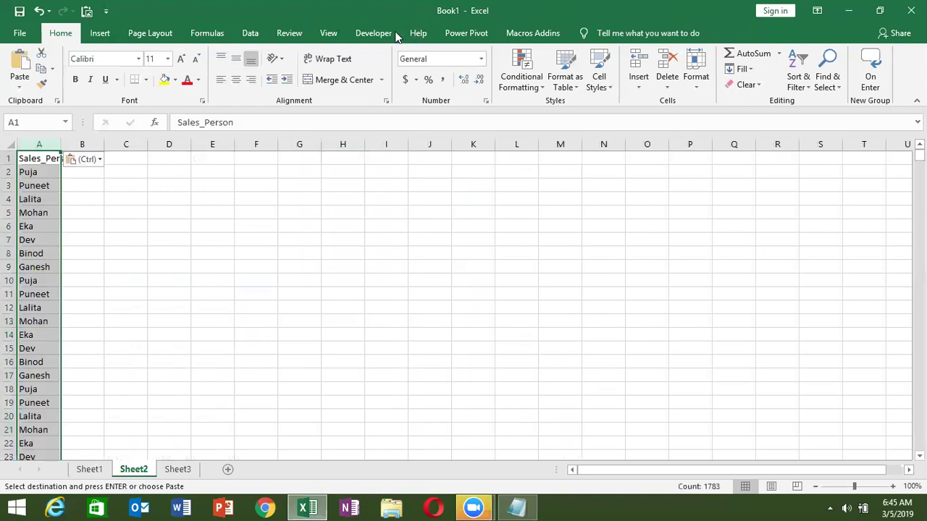
left_click(230, 175)
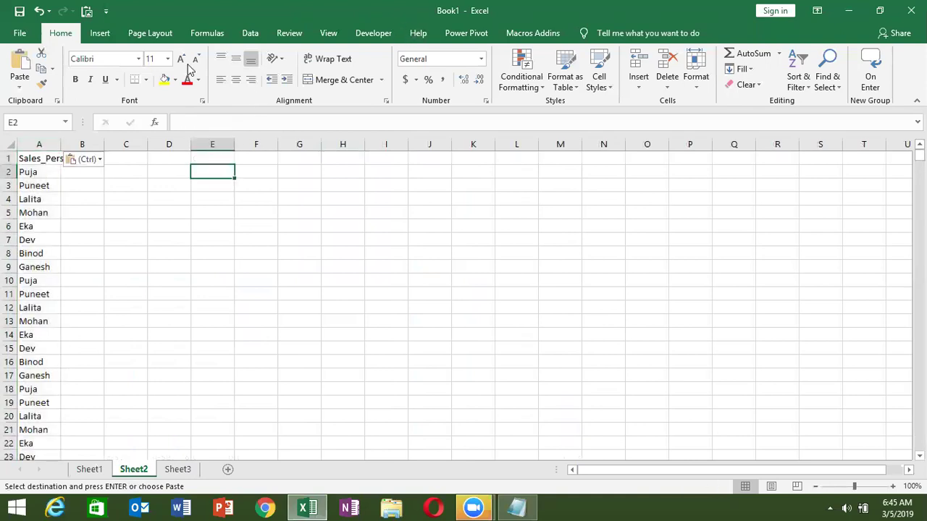
left_click(391, 188)
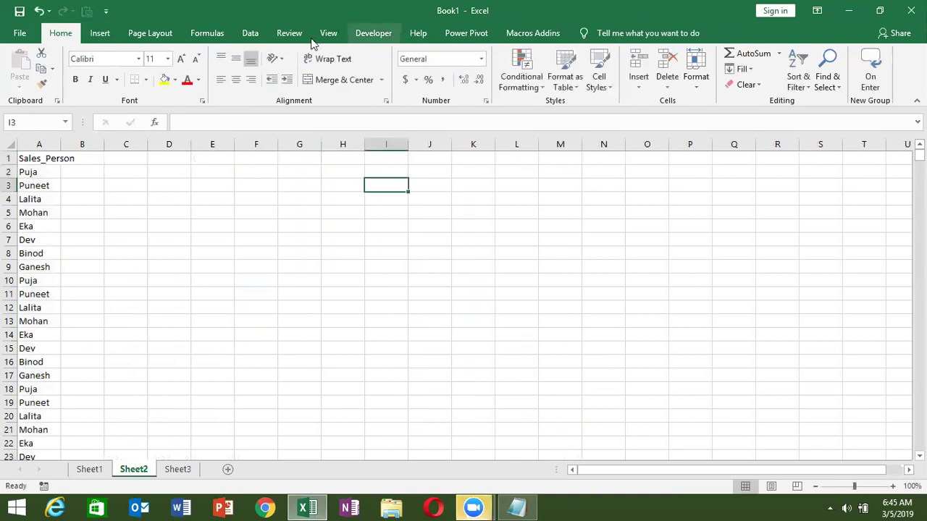
left_click(28, 144)
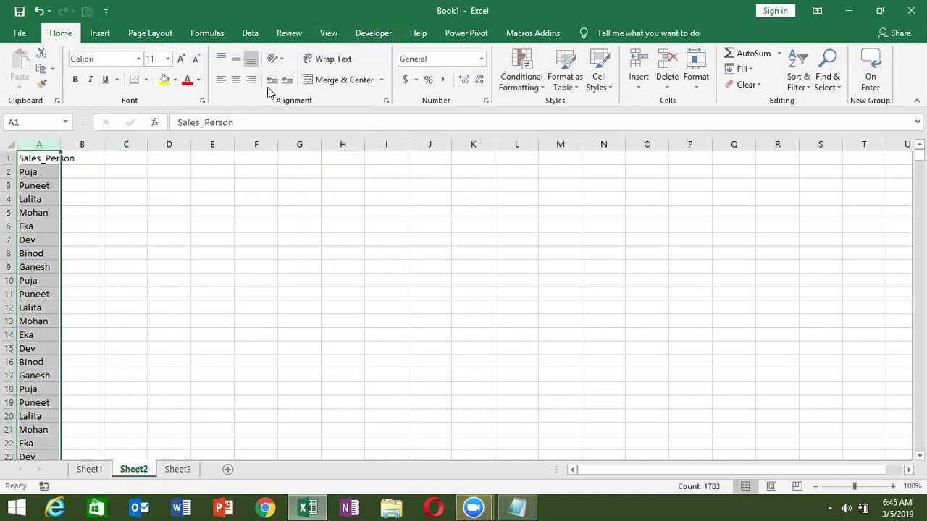
left_click(242, 34)
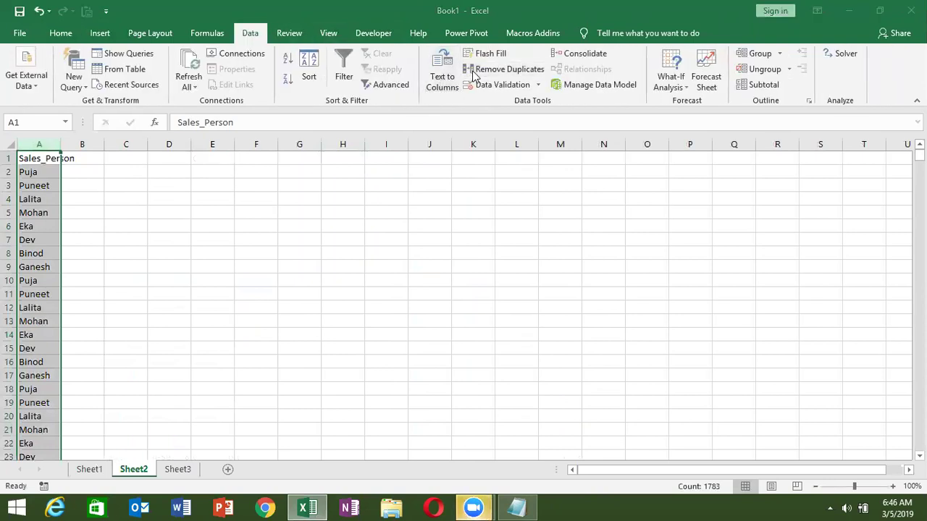
left_click(507, 69)
left_click(656, 306)
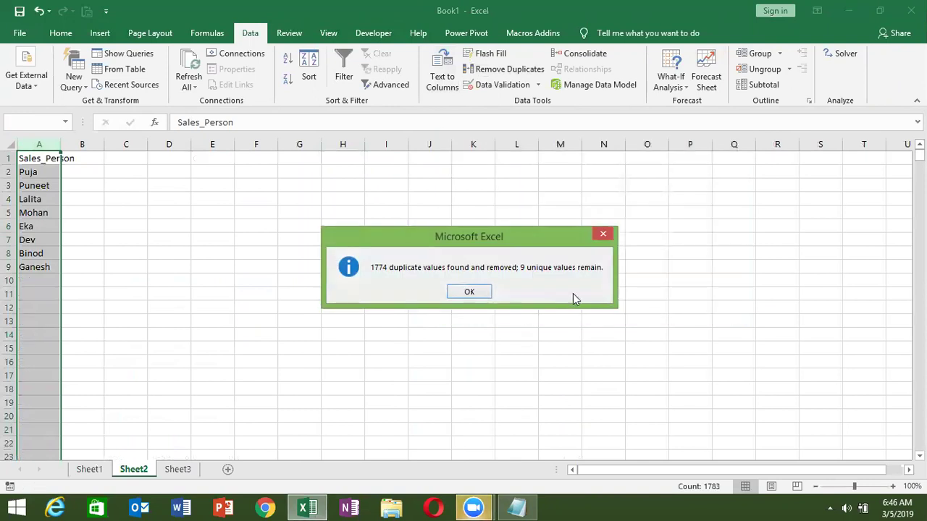
left_click(486, 295)
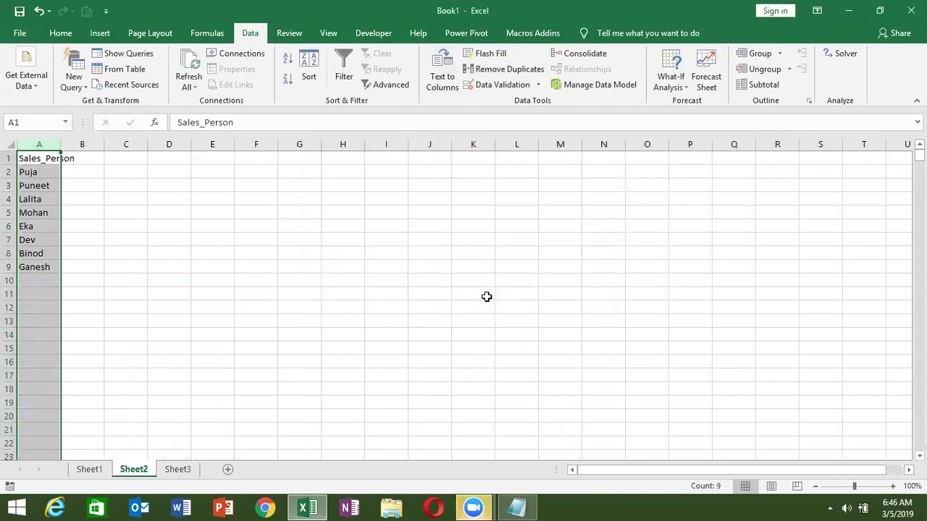
Rename Sheet1 to 'Data' and Sheet2 to 'Mailing'
left_click(103, 469)
double_click(104, 469)
type("Data")
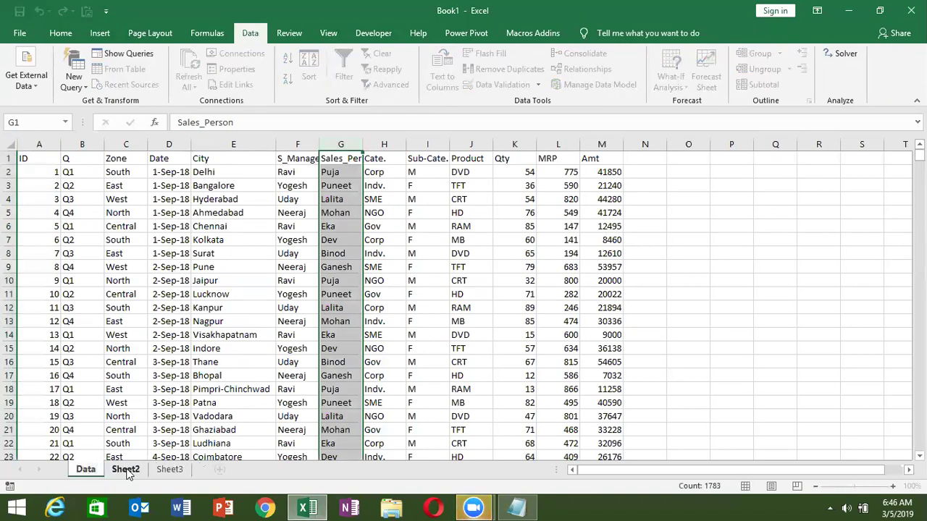
left_click(128, 469)
double_click(128, 470)
type("Mailing")
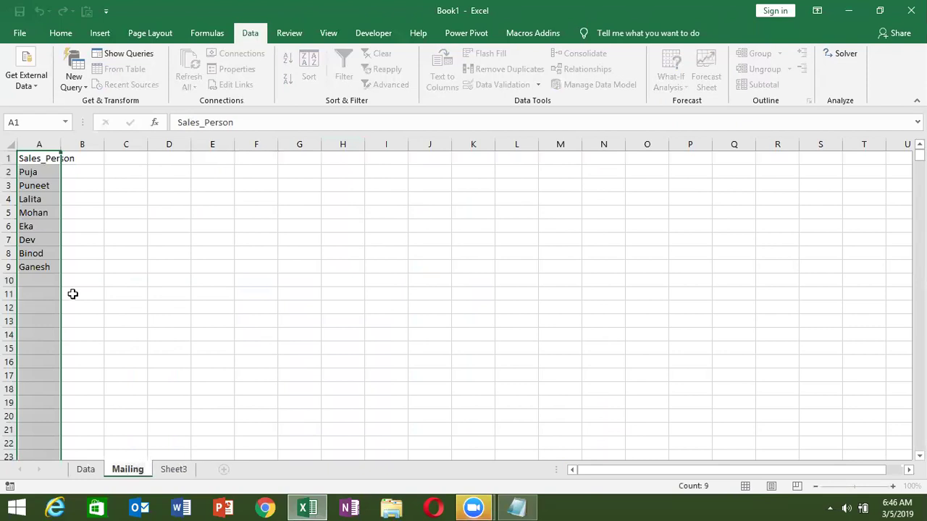
left_click(72, 293)
Autofit column A, enter the first e-mail address in B2, and fill it down
left_click(80, 144)
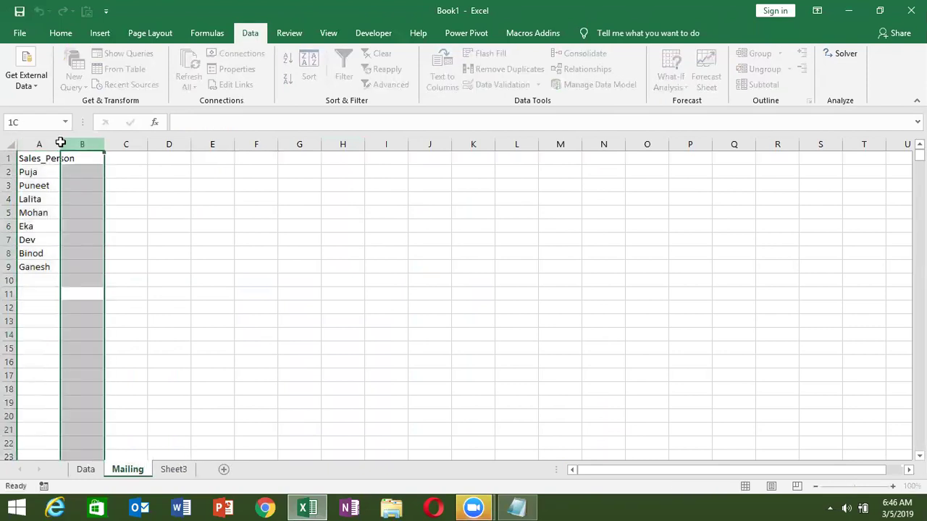
double_click(61, 144)
left_click(93, 170)
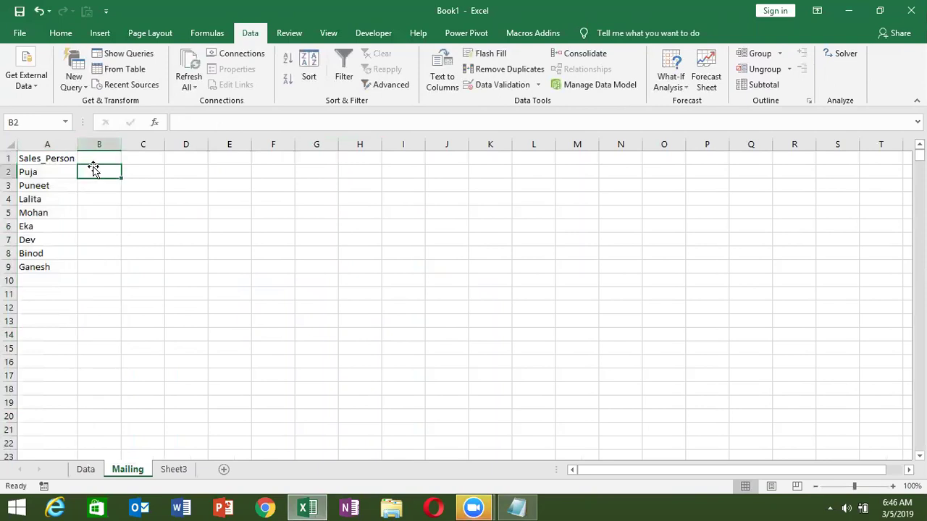
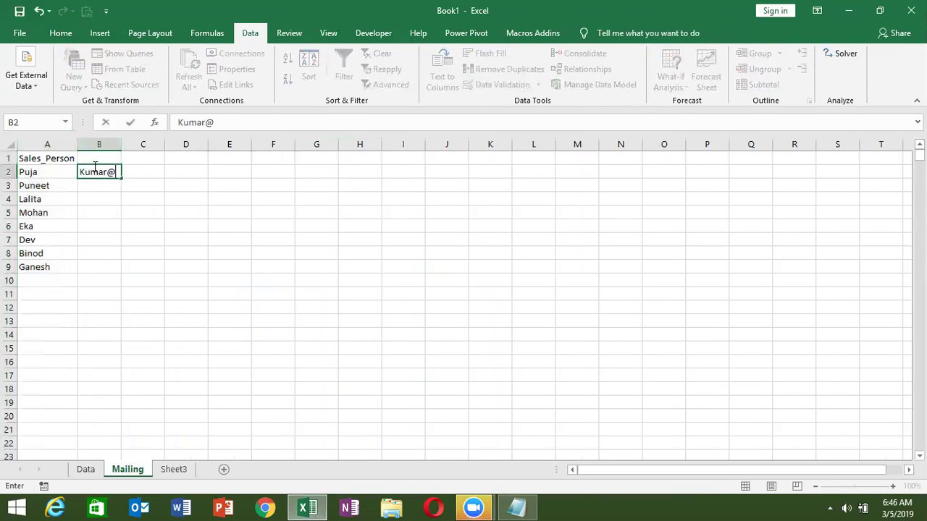
key("Return")
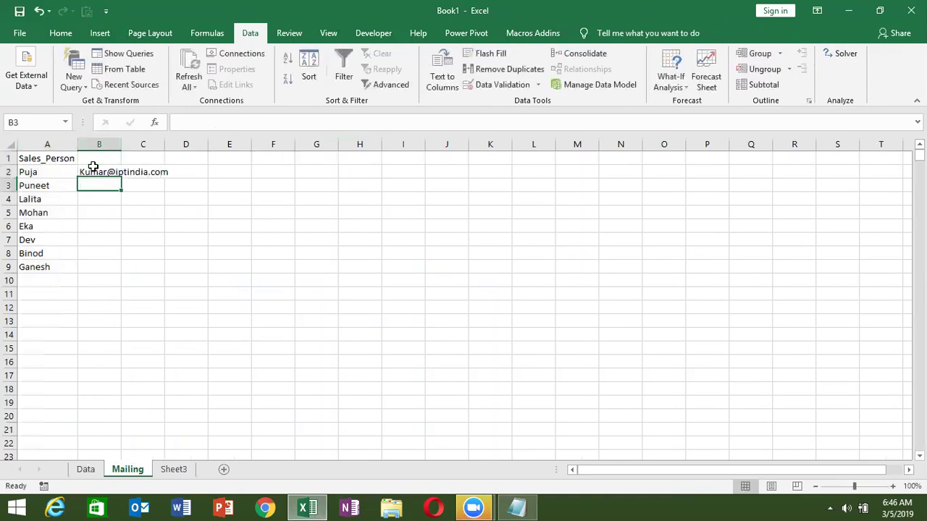
left_click(94, 171)
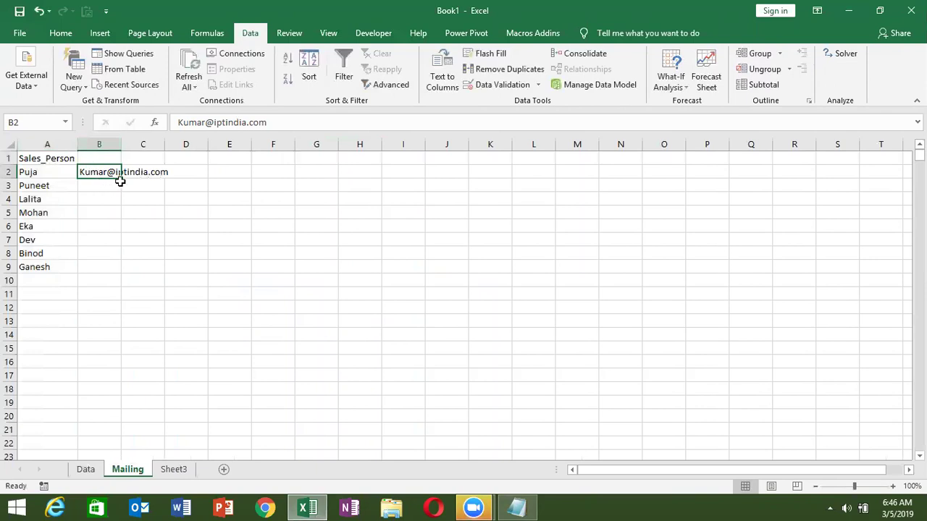
double_click(121, 179)
Enter a second e-mail address in B3 and fill the alternating B2:B3 pattern down to B9
left_click(101, 188)
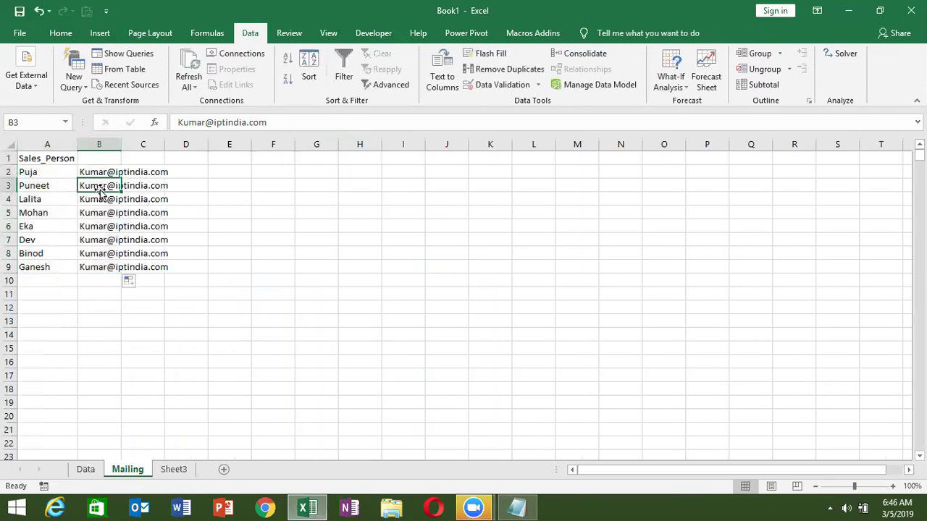
type("su")
key("BackSpace")
key("BackSpace")
key("BackSpace")
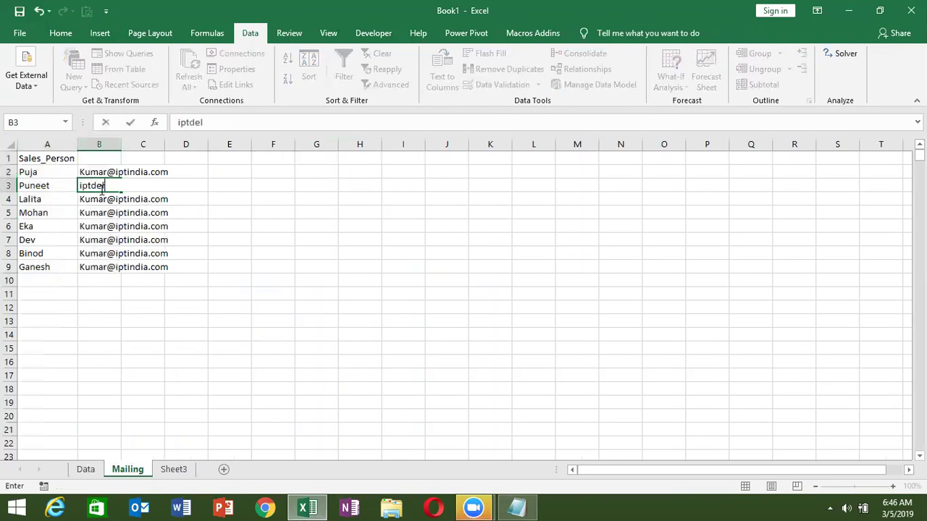
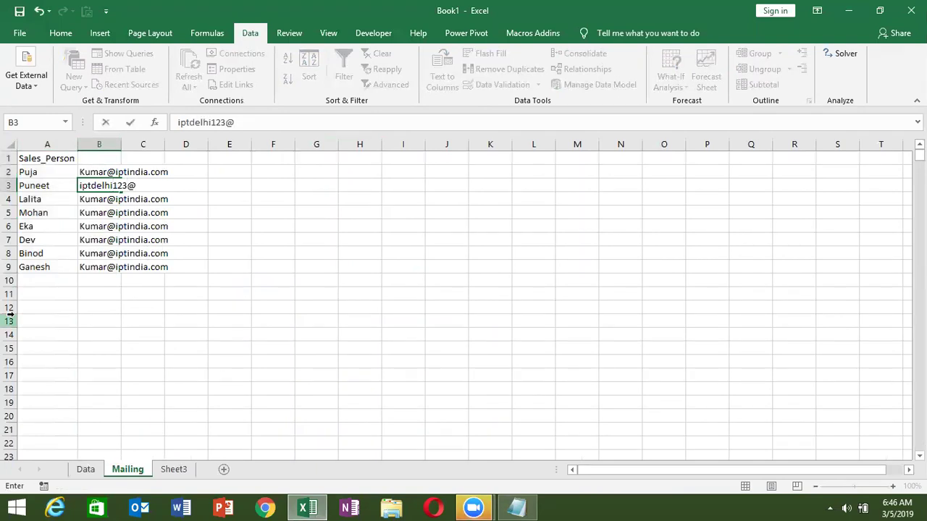
key("Up")
key("shift+Down")
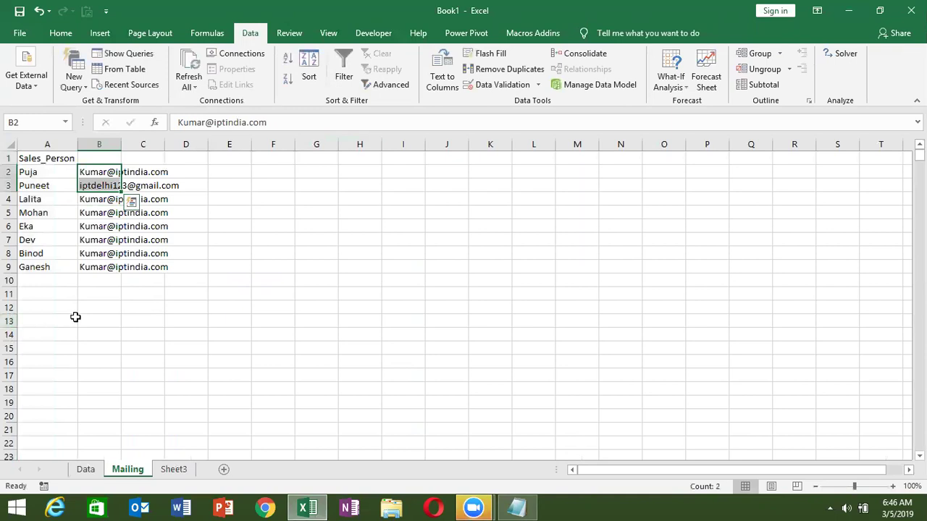
double_click(121, 192)
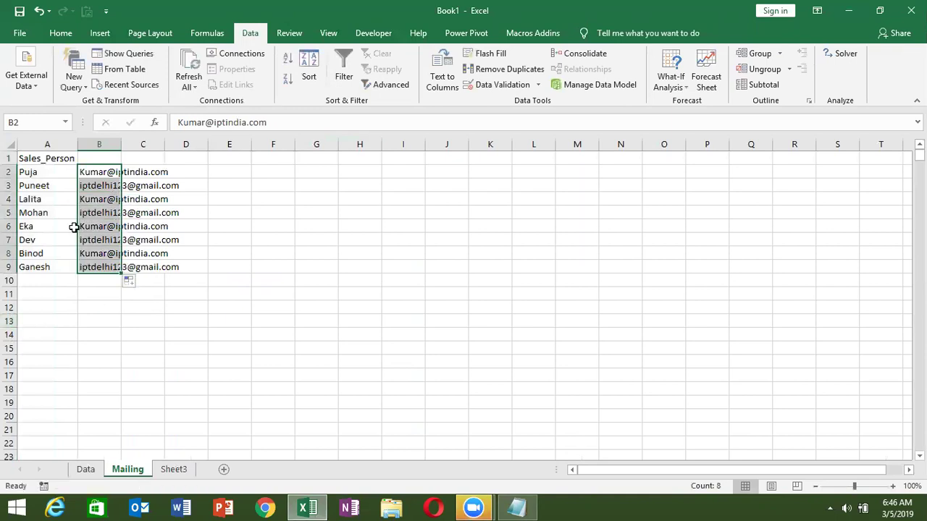
mouse_move(38, 176)
left_mouse_down()
mouse_move(76, 281)
mouse_move(60, 268)
left_mouse_up()
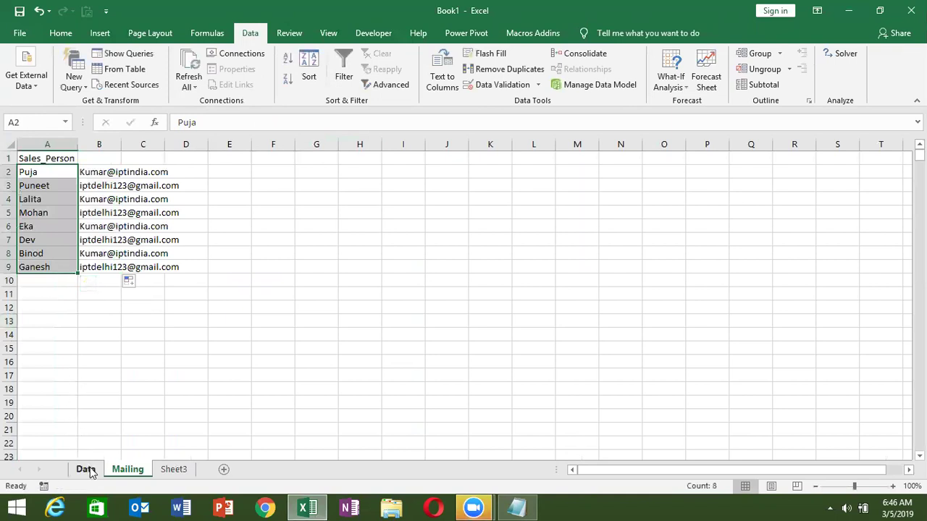
Check Puja's entry on the Data sheet against her e-mail on the Mailing sheet
left_click(87, 471)
left_click(127, 471)
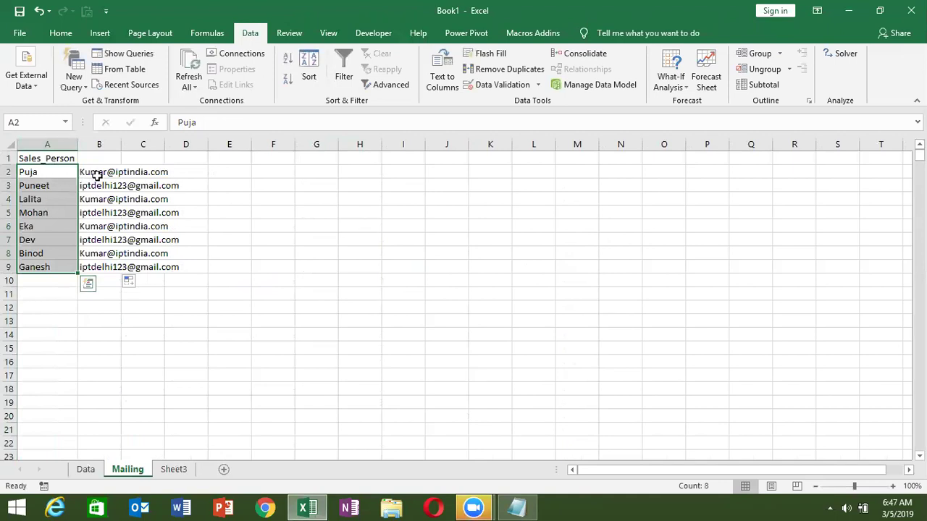
left_click(57, 171)
left_click_drag(57, 171, 116, 264)
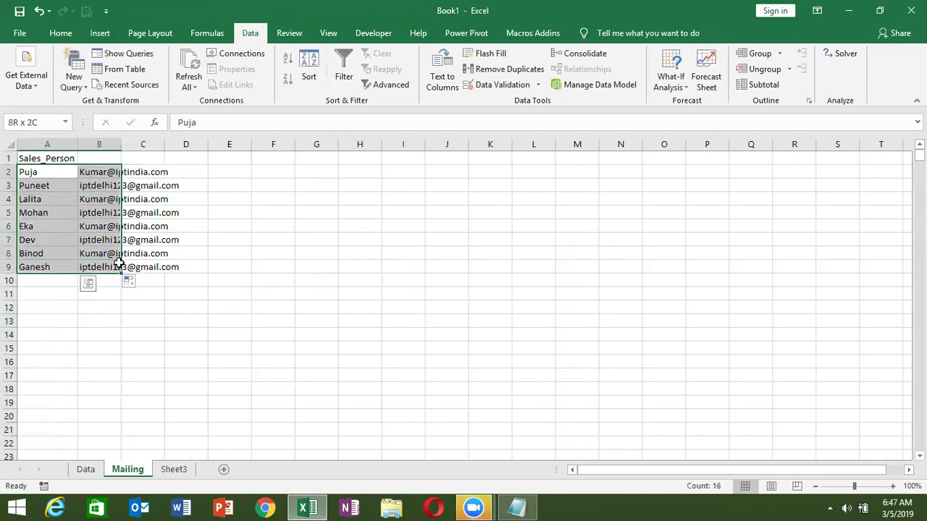
left_click(85, 469)
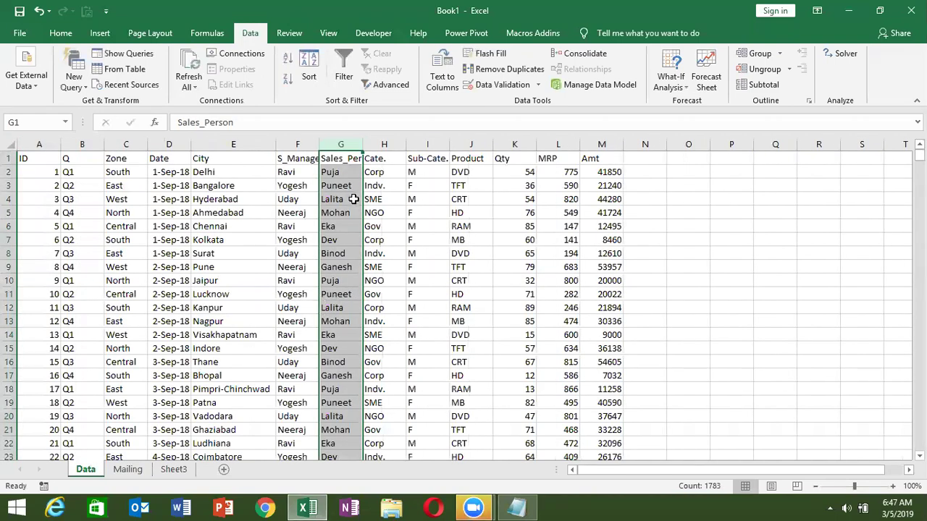
left_click(344, 168)
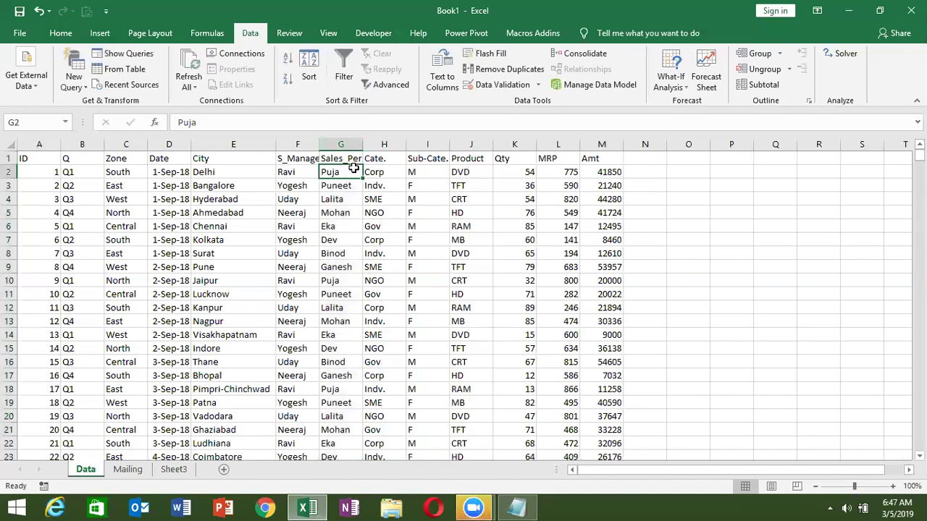
left_click(133, 471)
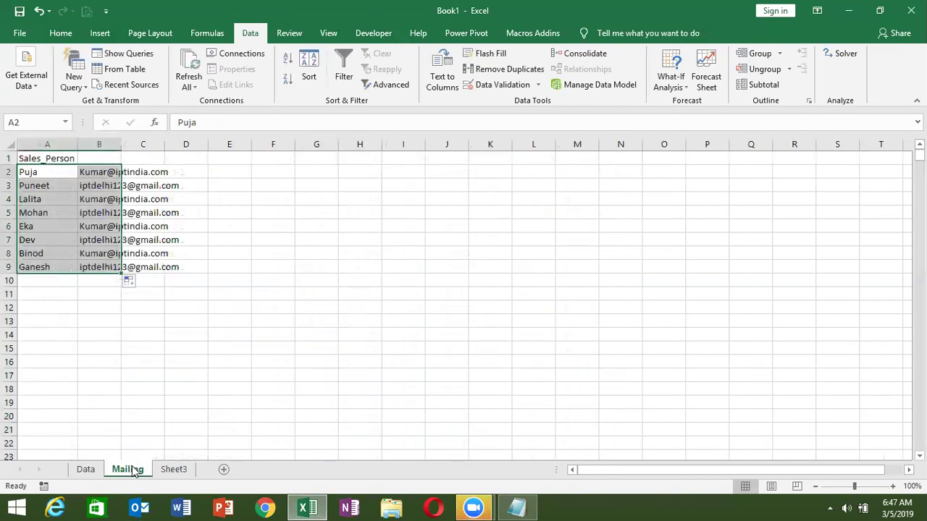
left_click(51, 171)
left_click(87, 171)
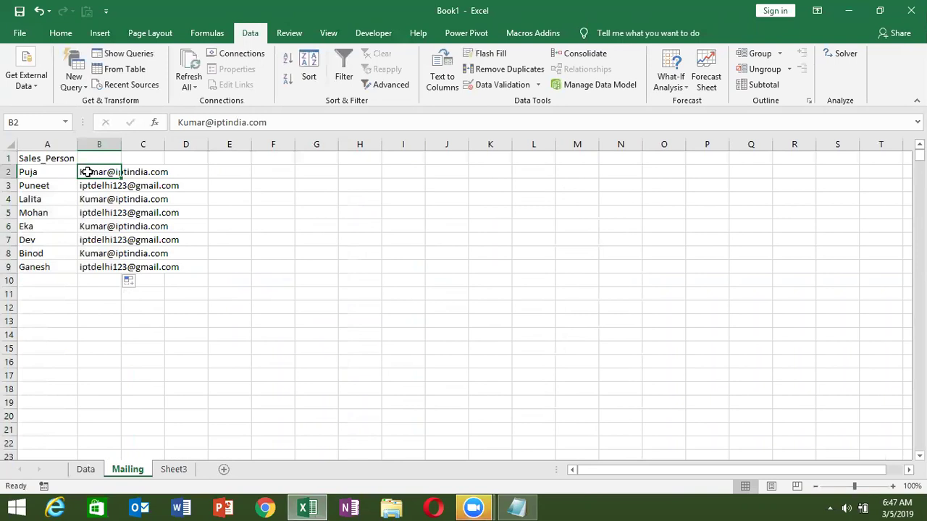
On the Data sheet, select A1, start recording Macro1 with defaults, and enable AutoFilter
left_click(98, 474)
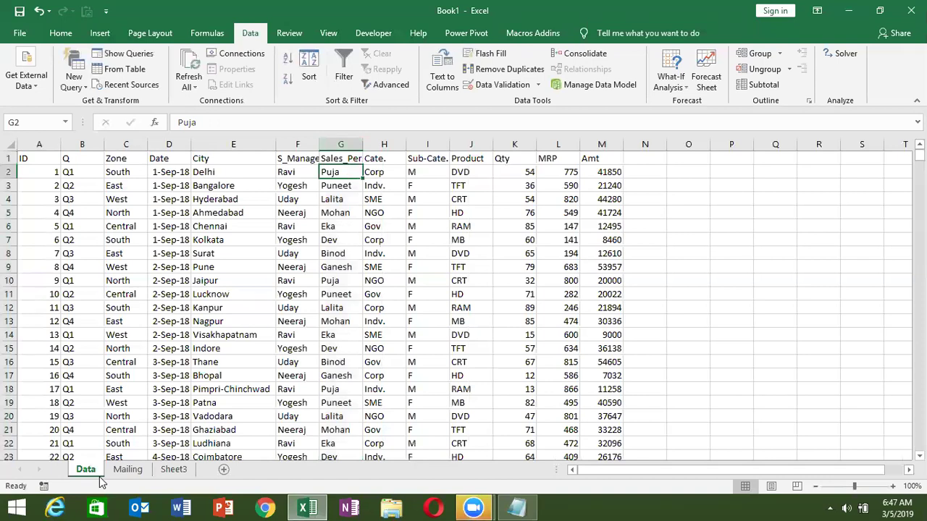
left_click(134, 280)
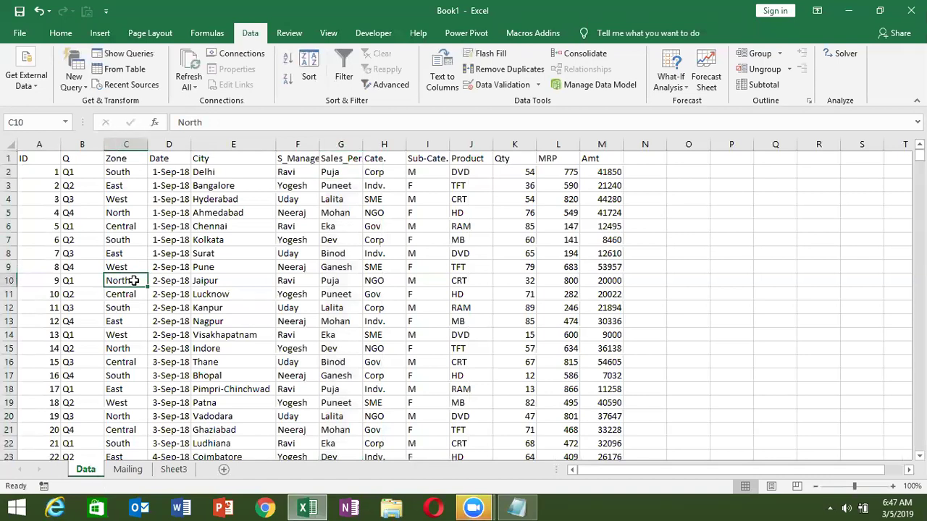
left_click(176, 197)
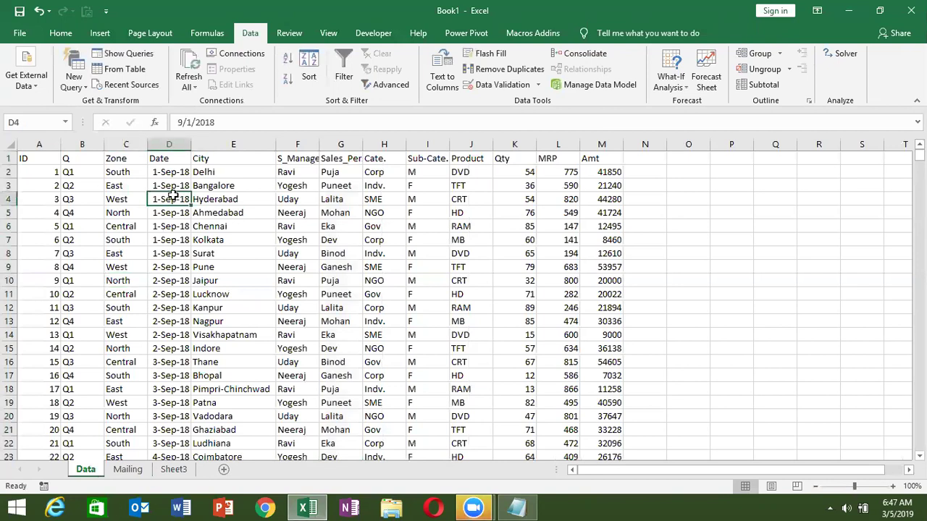
left_click(50, 157)
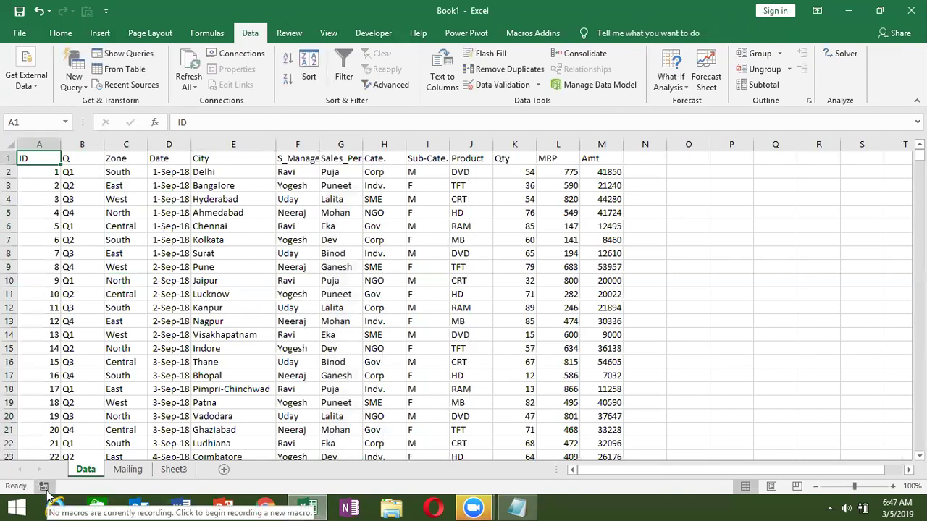
left_click(43, 487)
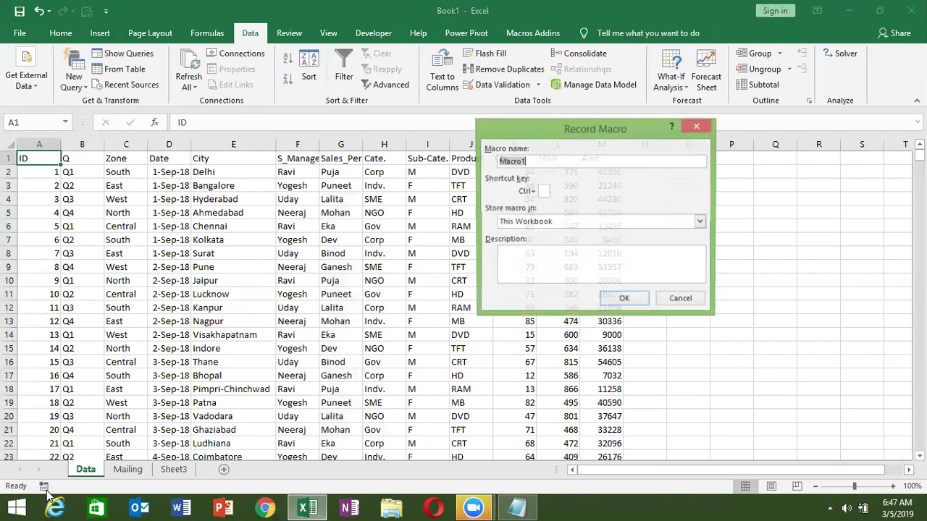
left_click(625, 301)
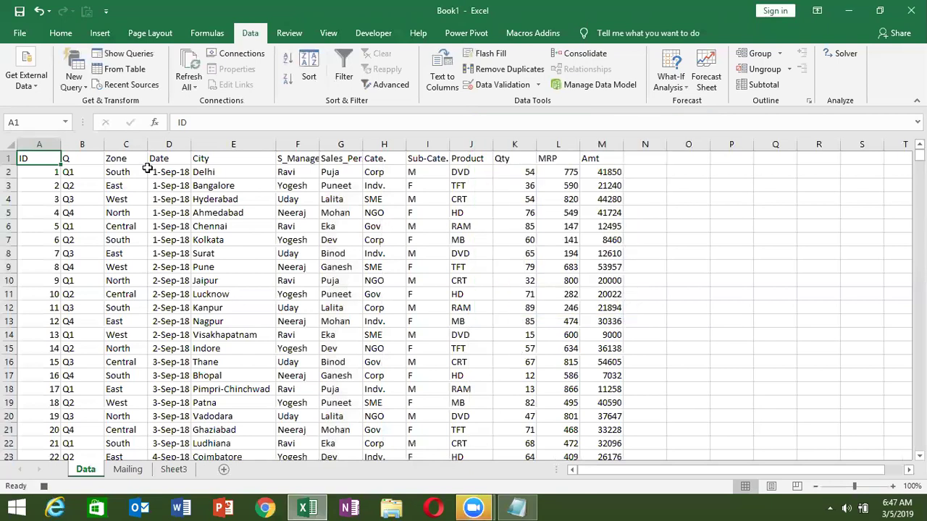
key("ctrl+shift+l")
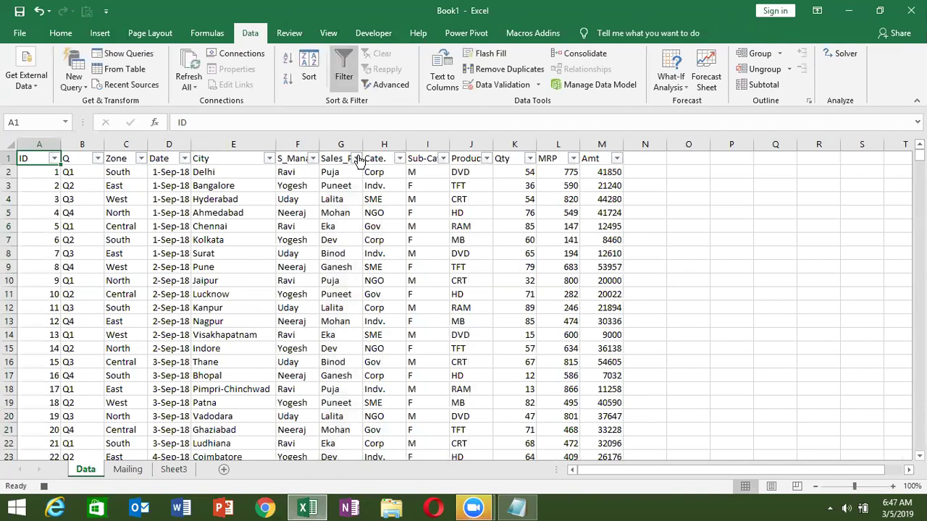
Filter Sales_Person to only Puja (223 of 1782 records) and select the filtered range
left_click(357, 159)
left_click(221, 290)
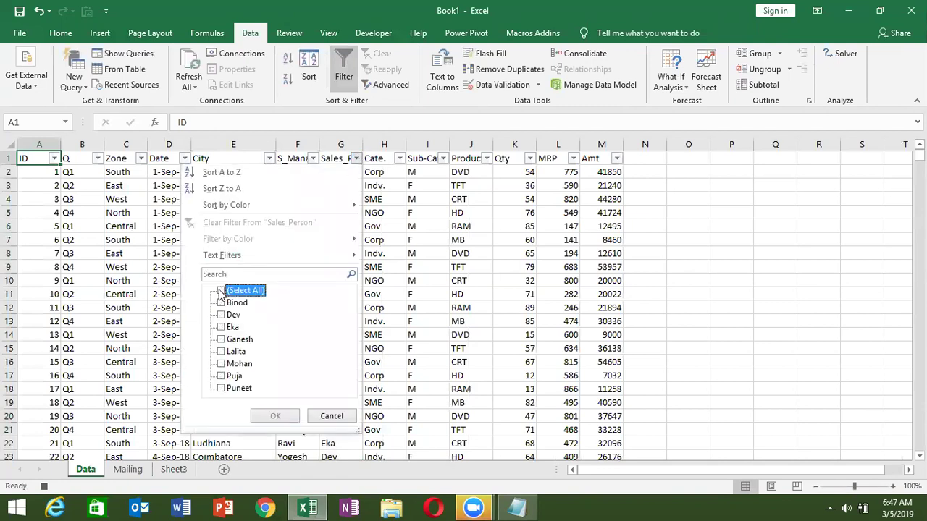
left_click(221, 327)
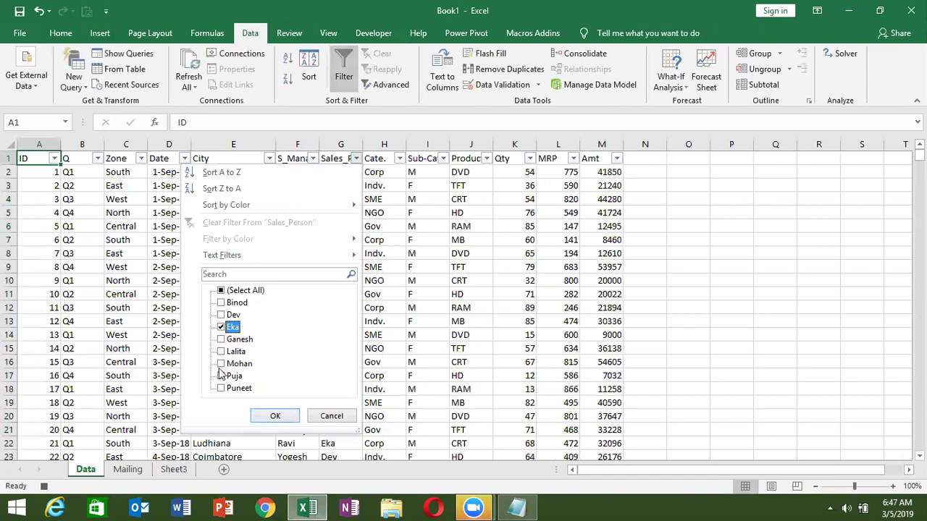
left_click(221, 327)
left_click(221, 376)
left_click(220, 376)
left_click(275, 416)
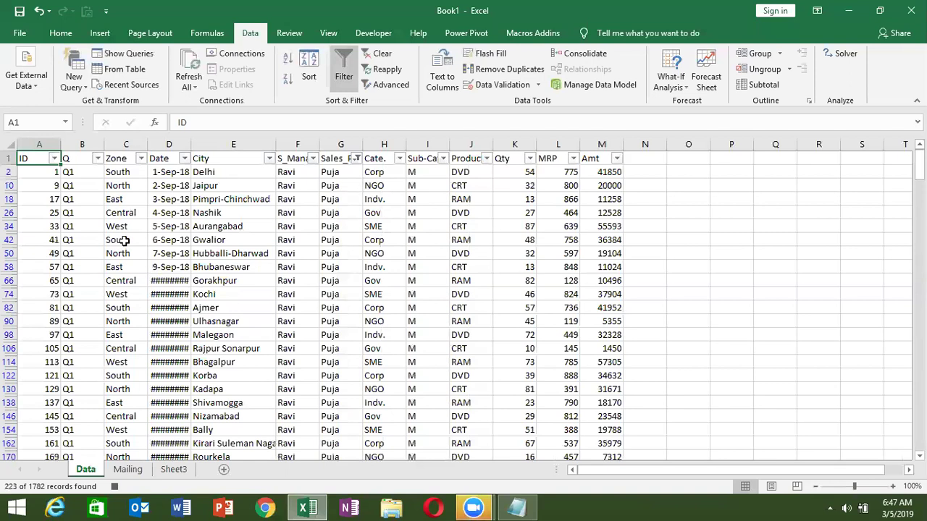
key("ctrl+shift+End")
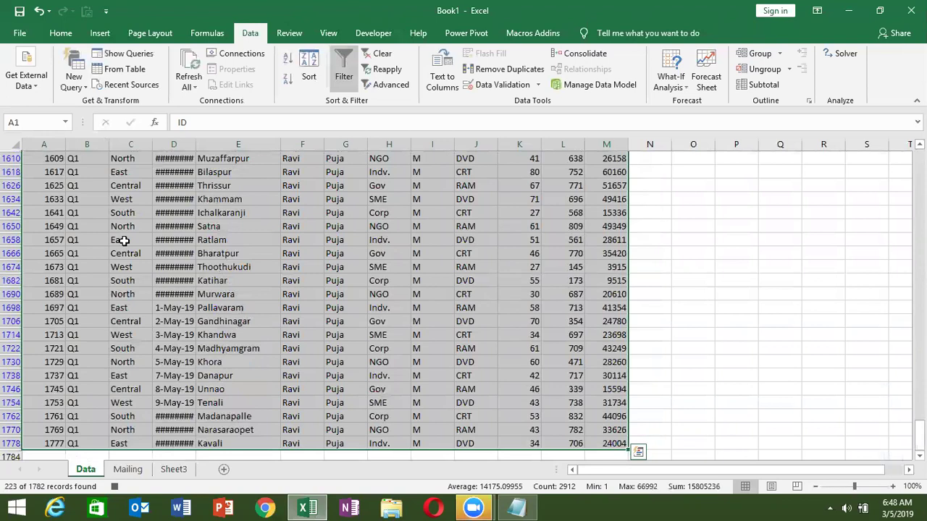
Select only the visible filtered cells with Go To Special and copy them
key("ctrl+g")
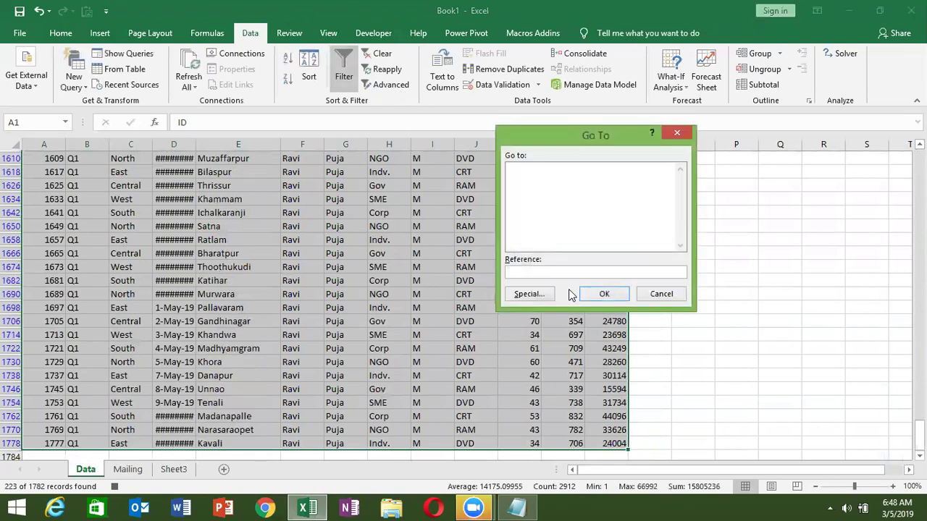
left_click(531, 296)
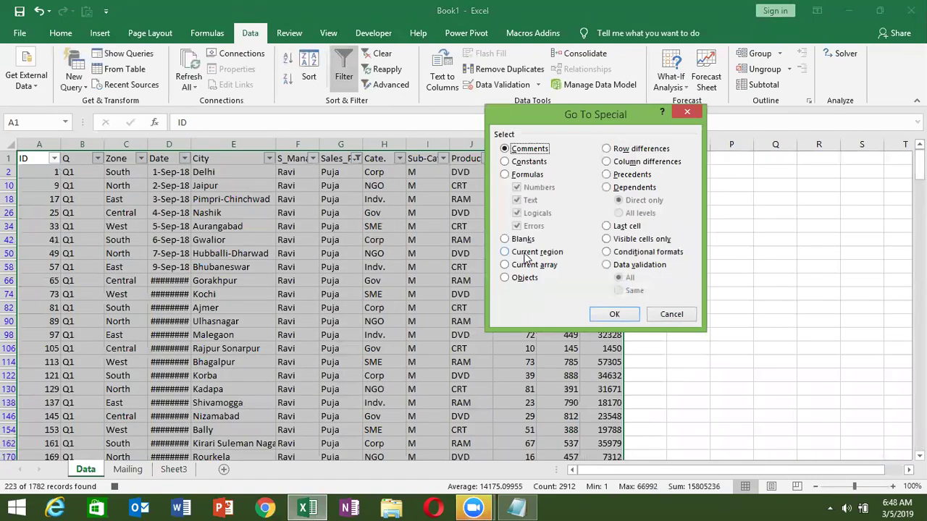
left_click(625, 241)
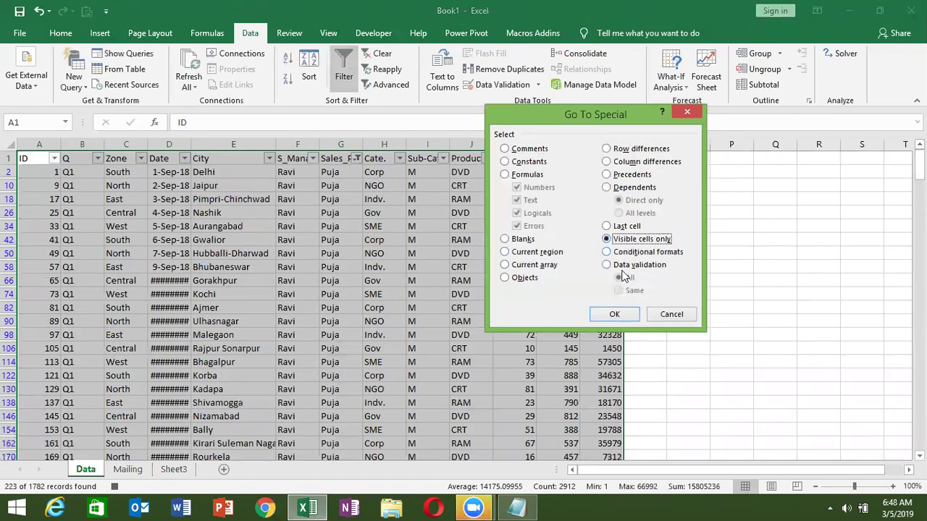
left_click(615, 313)
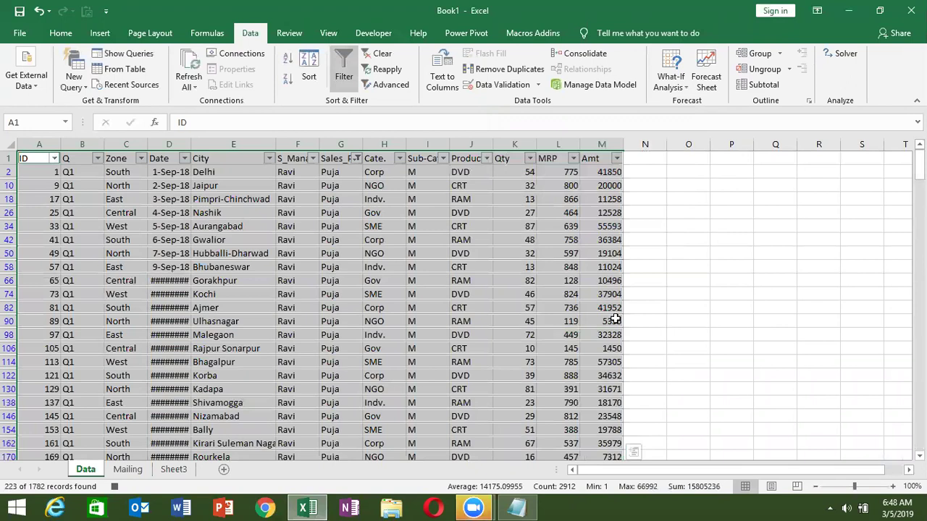
key("ctrl+c")
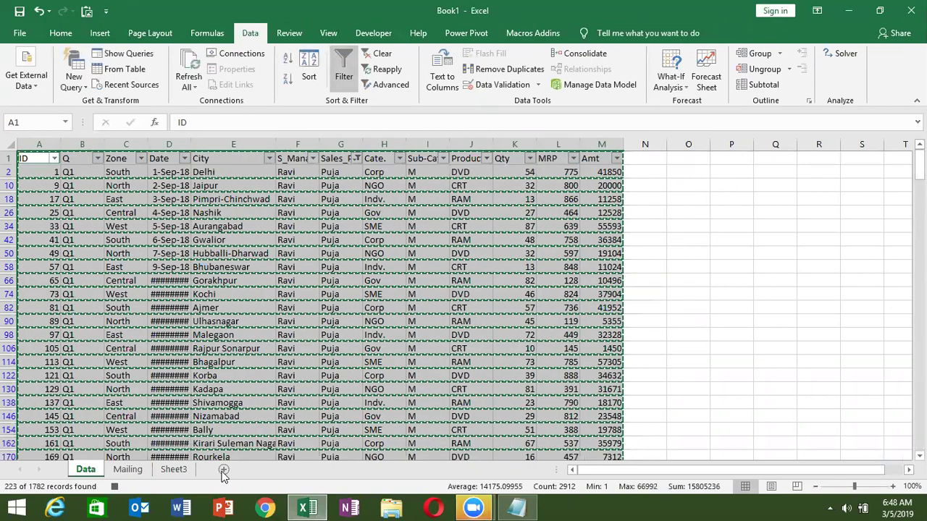
Paste the copied rows into a new sheet and name it 'Puja'
left_click(223, 470)
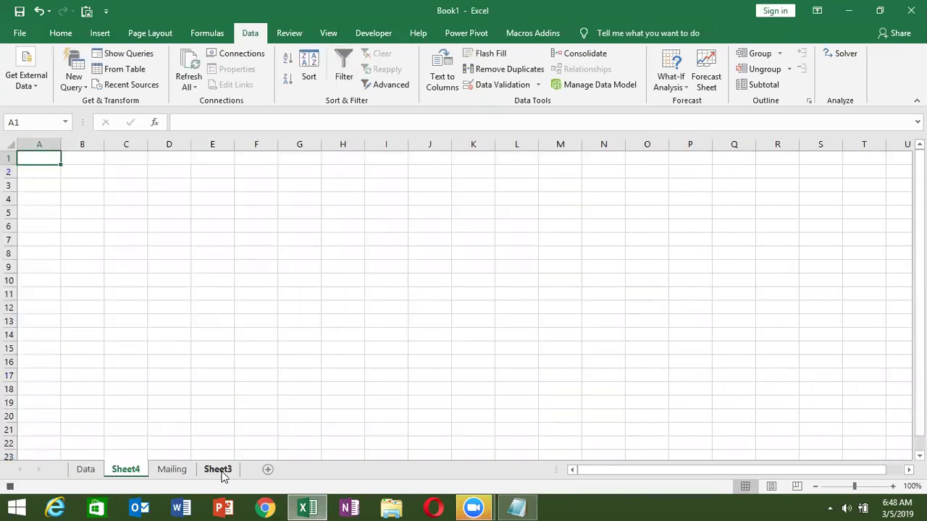
key("ctrl+v")
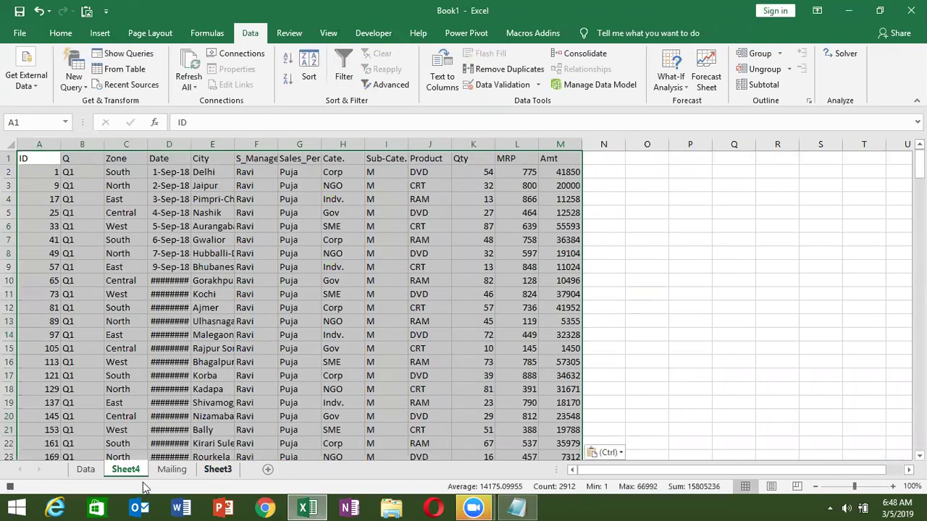
double_click(126, 469)
type("Puja")
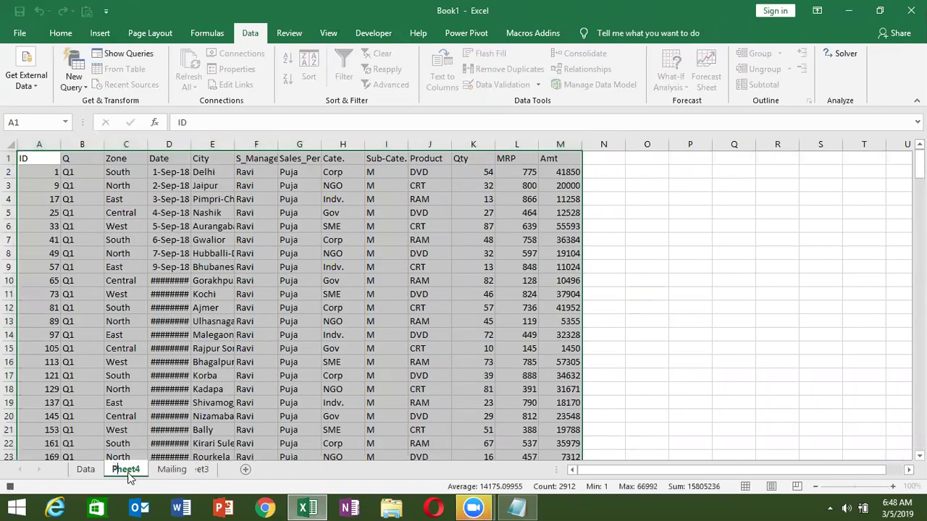
left_click(134, 391)
Move the Puja sheet to (new book) via Move or Copy, creating Book2
right_click(121, 473)
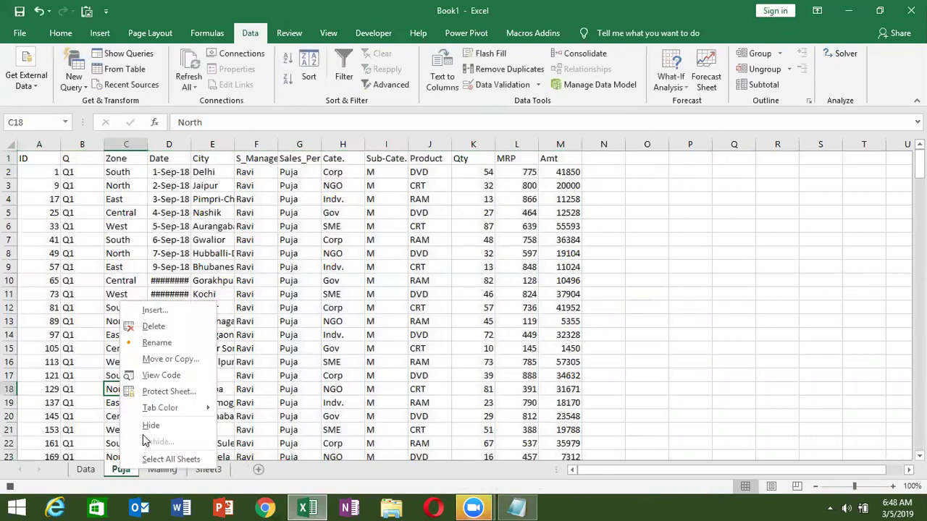
left_click(171, 359)
left_click(142, 310)
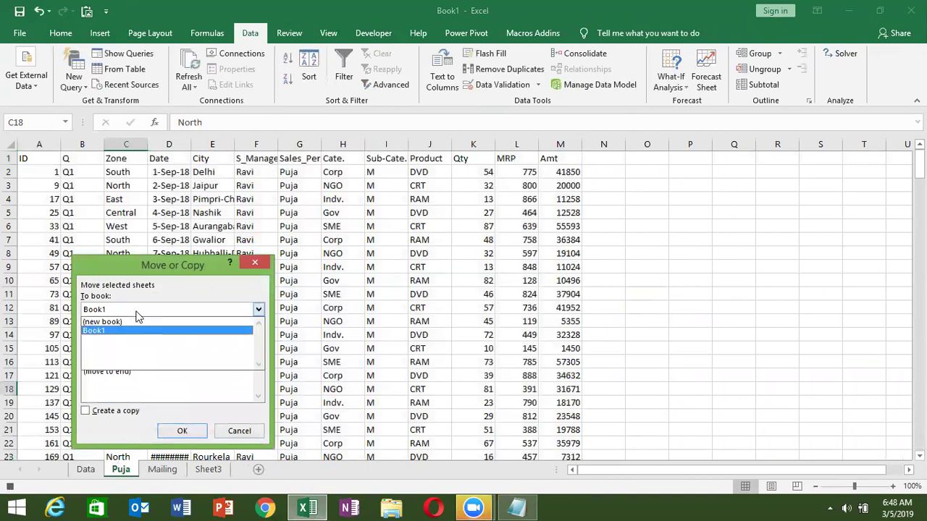
left_click(134, 323)
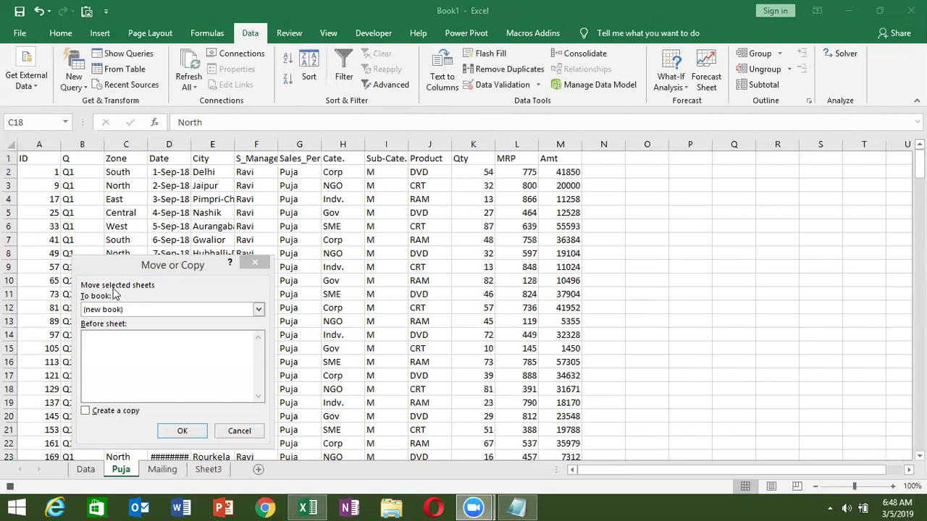
left_click(190, 431)
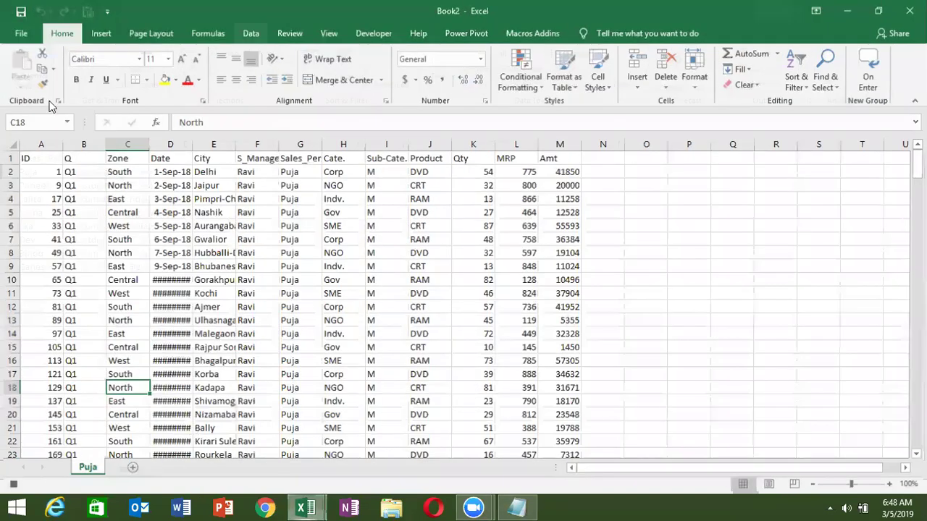
In Save As, browse to D:\2019 and create a new folder named 'Mail'
left_click(26, 36)
left_click(33, 168)
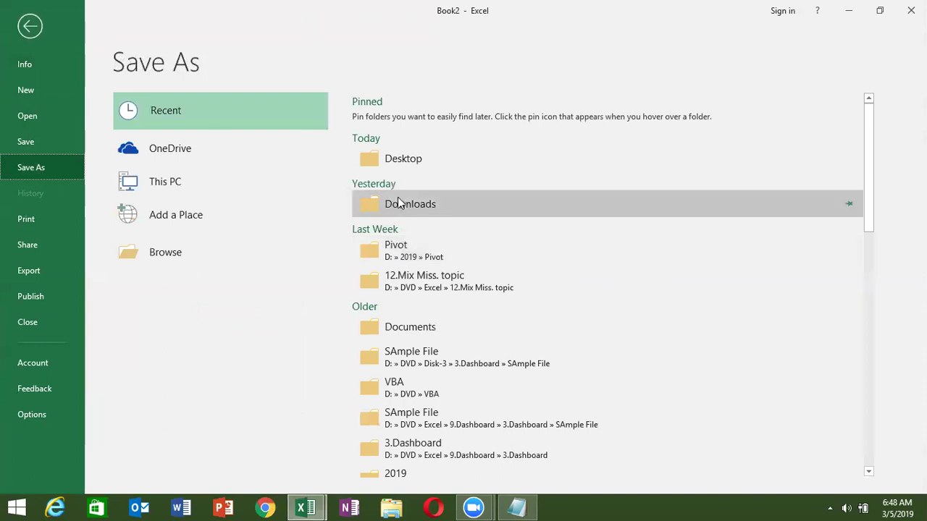
left_click(244, 254)
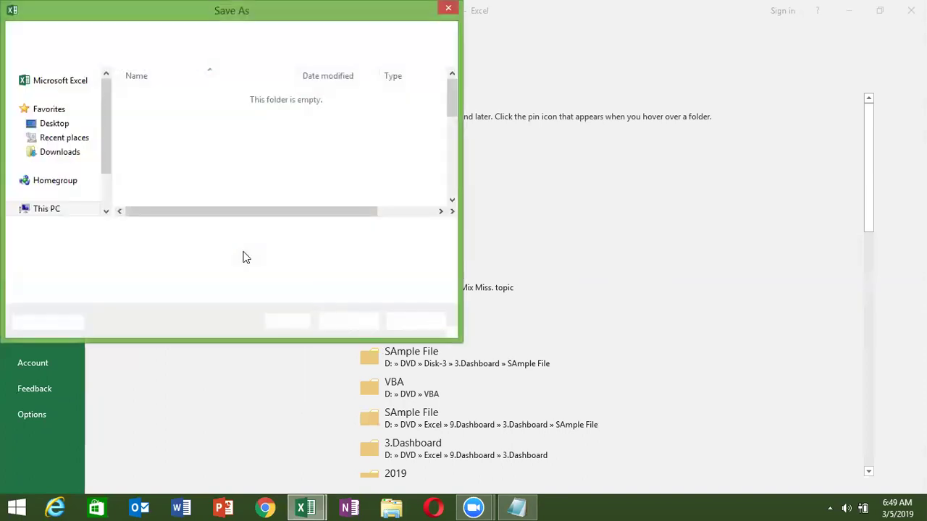
left_click(56, 106)
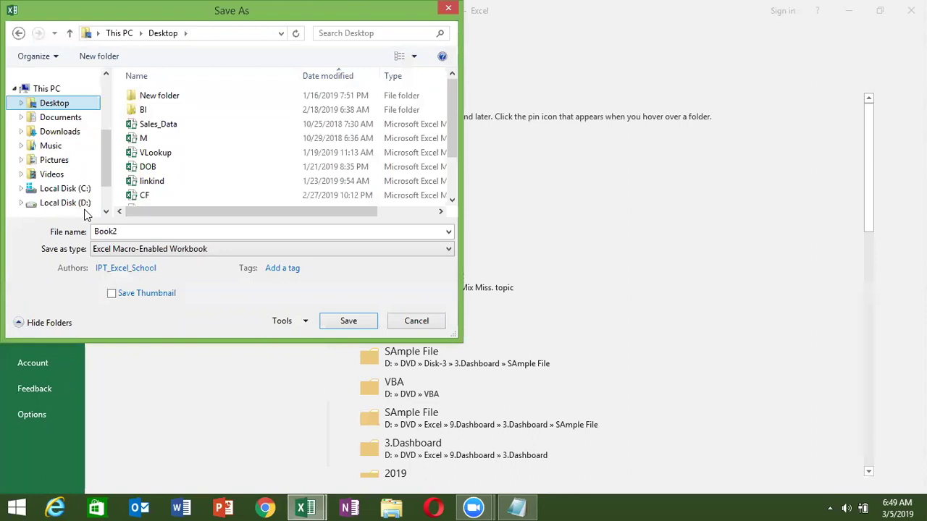
left_click(78, 203)
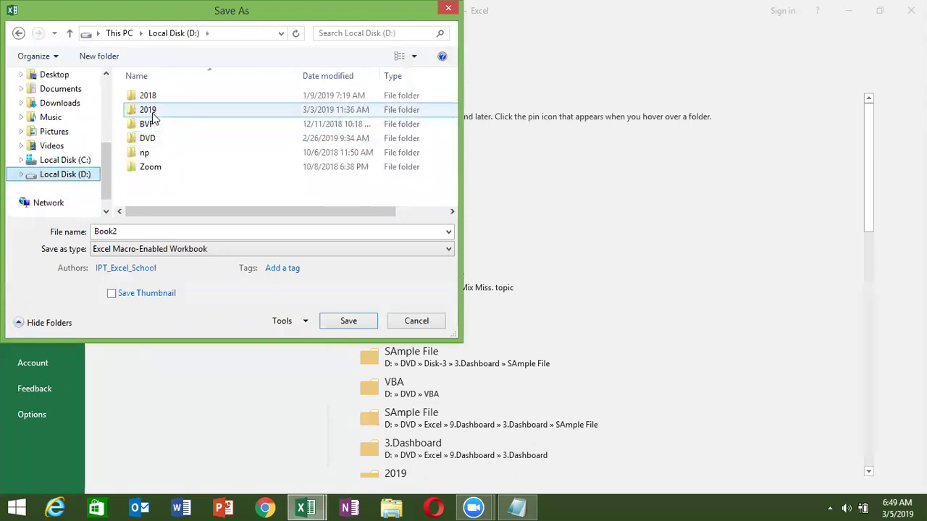
double_click(149, 110)
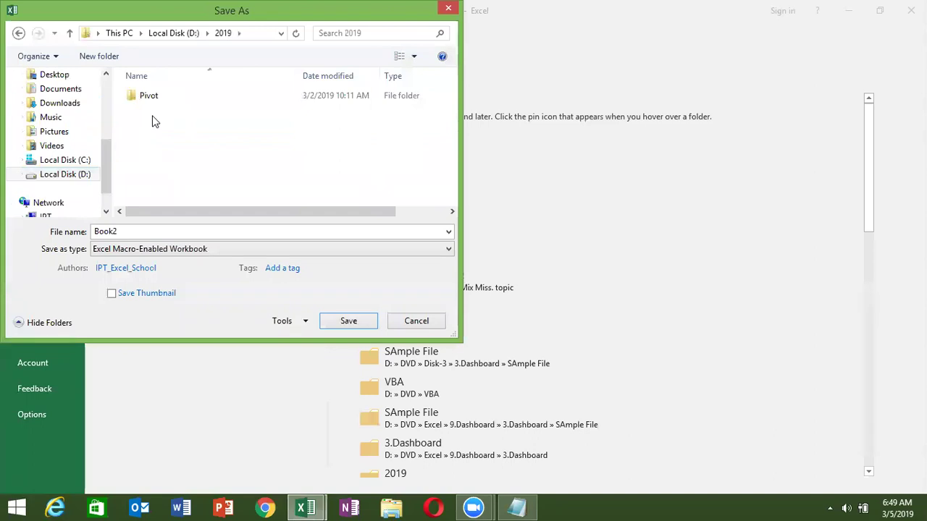
right_click(152, 117)
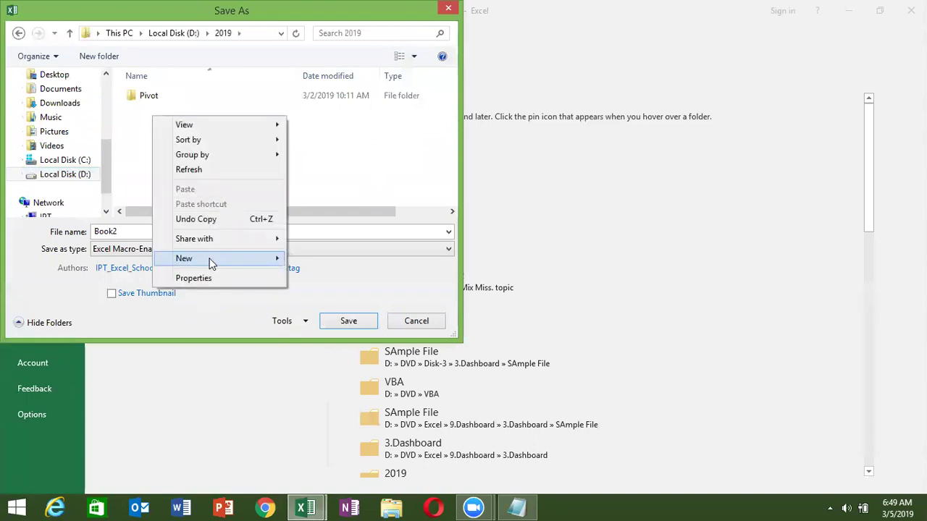
mouse_move(184, 259)
left_click(305, 258)
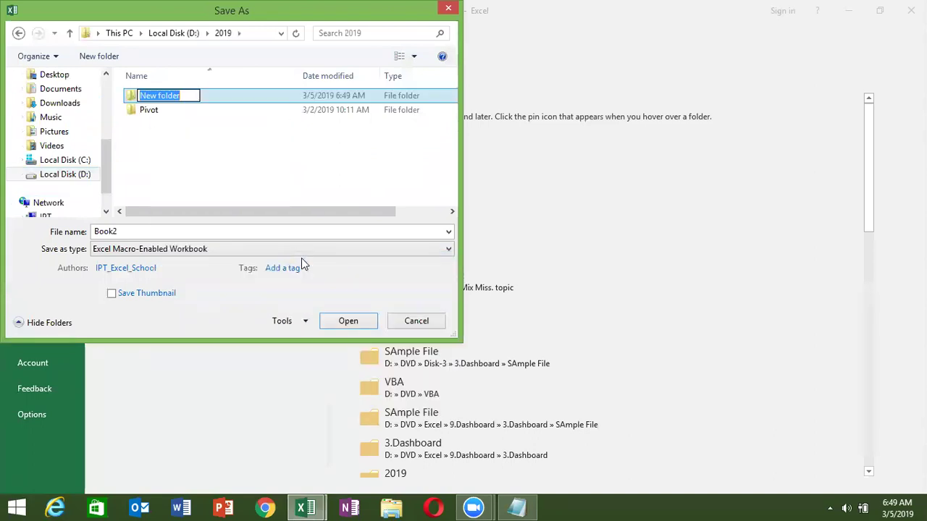
type("Mail")
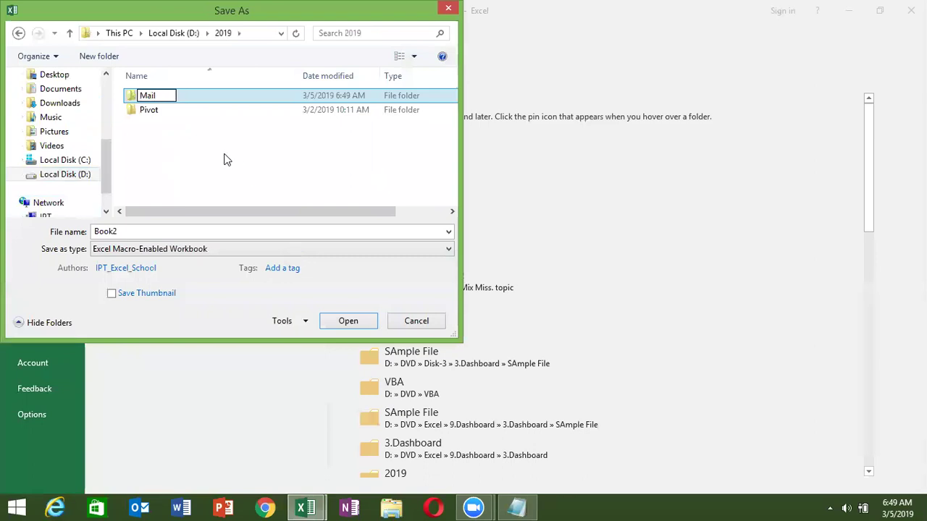
left_click(182, 120)
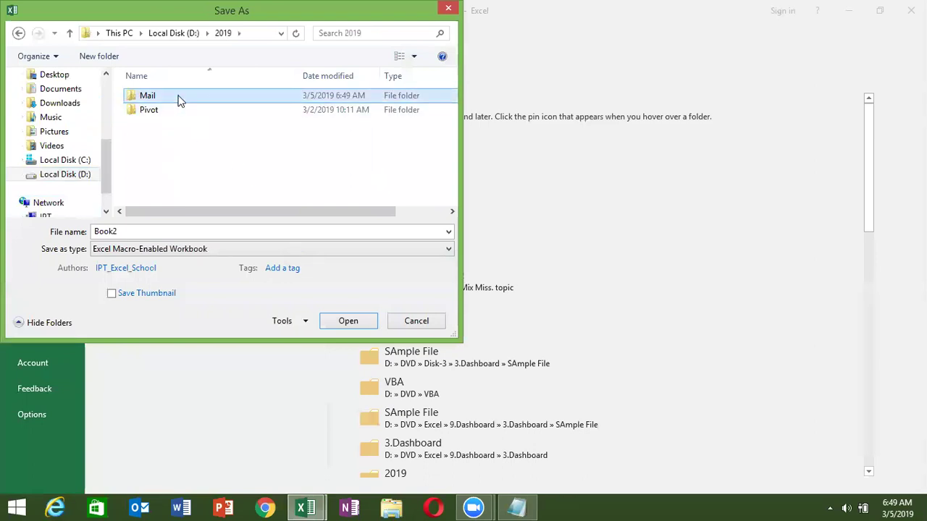
Save the workbook as 'Puja' in the Mail folder and close it
double_click(178, 97)
left_click(204, 231)
type("Puja")
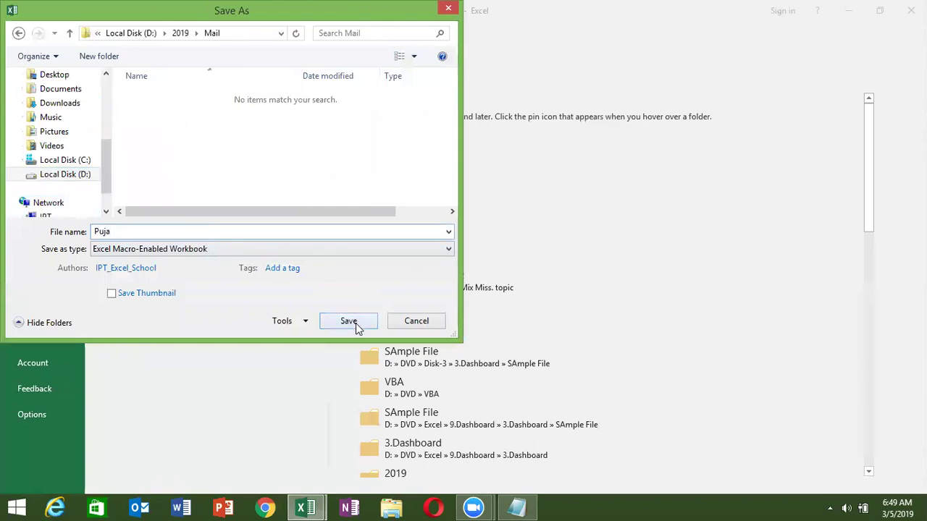
left_click(356, 323)
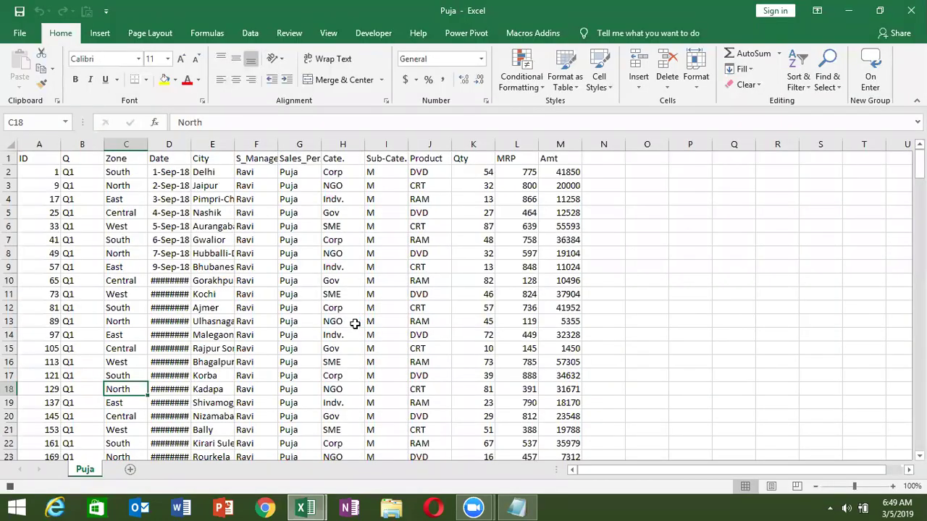
left_click(911, 10)
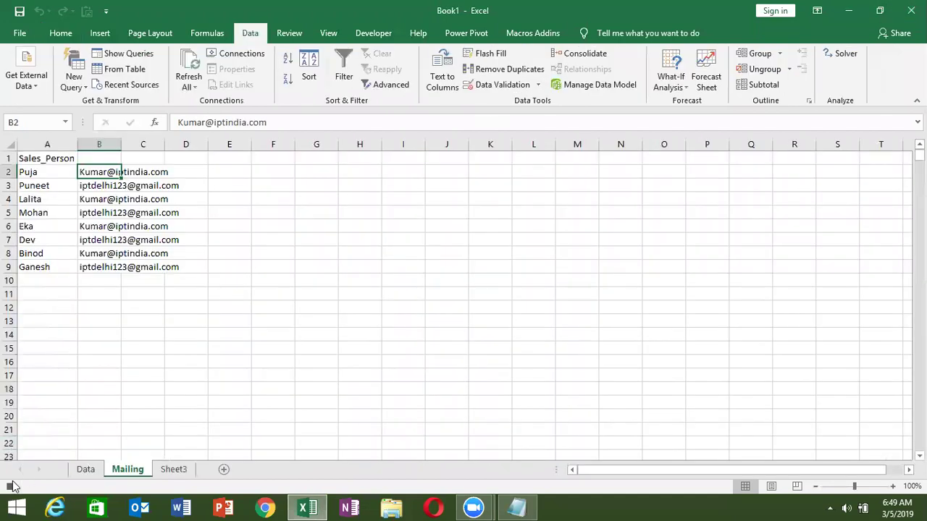
Stop recording Macro1, clear the Data sheet's AutoFilter, and open the Visual Basic editor
left_click(9, 487)
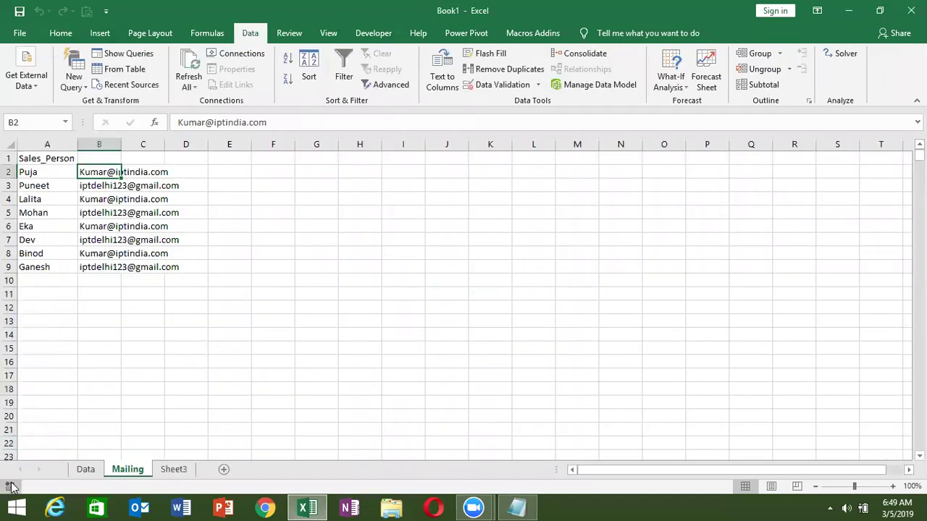
left_click(83, 470)
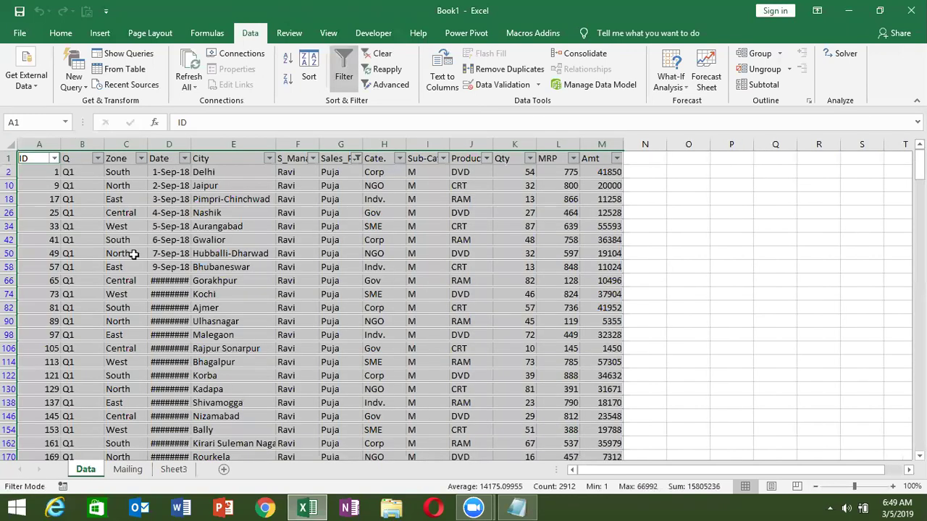
key("ctrl+shift+l")
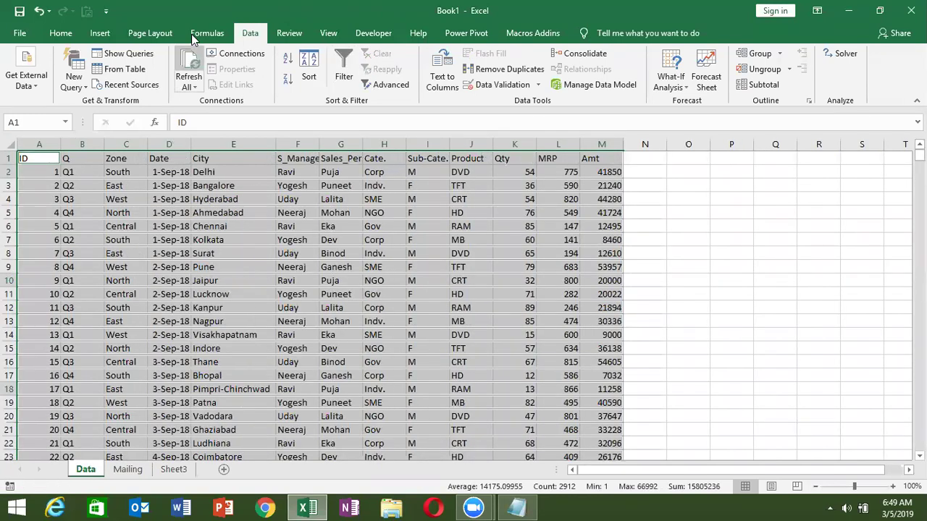
left_click(229, 182)
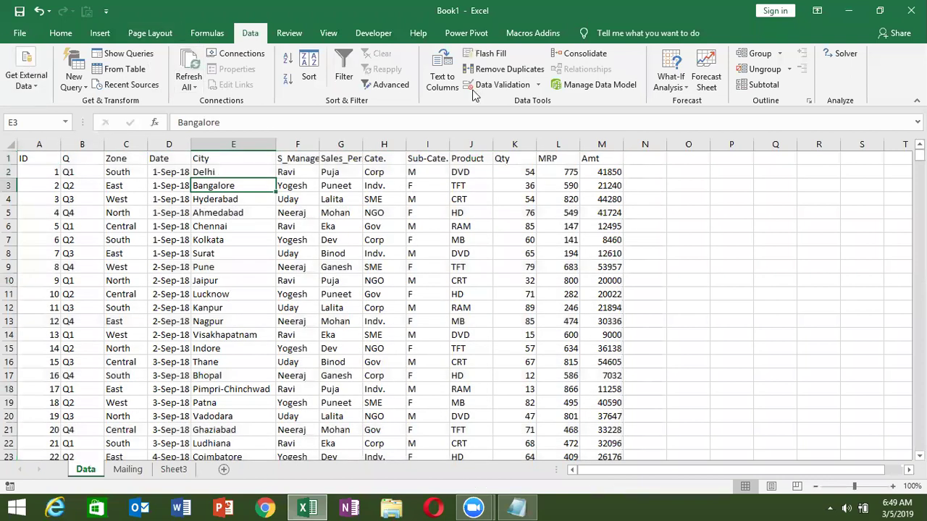
left_click(373, 33)
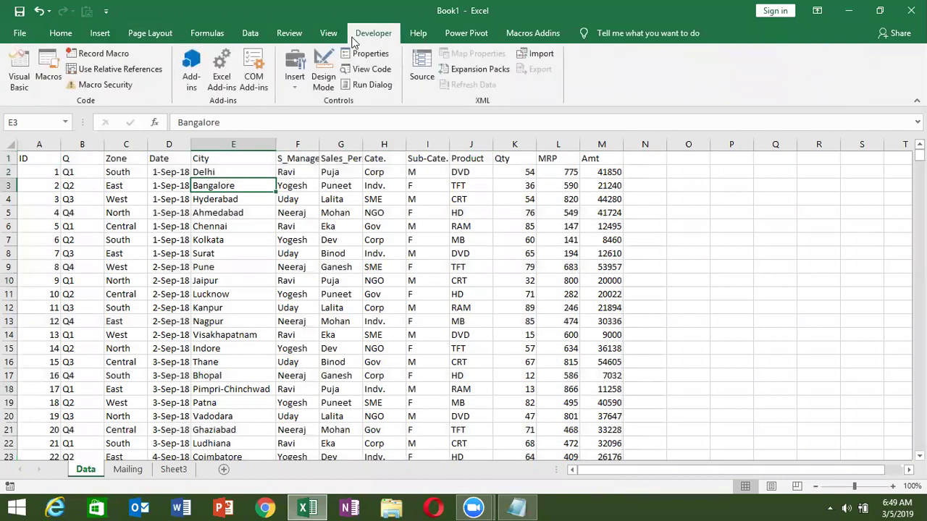
left_click(18, 66)
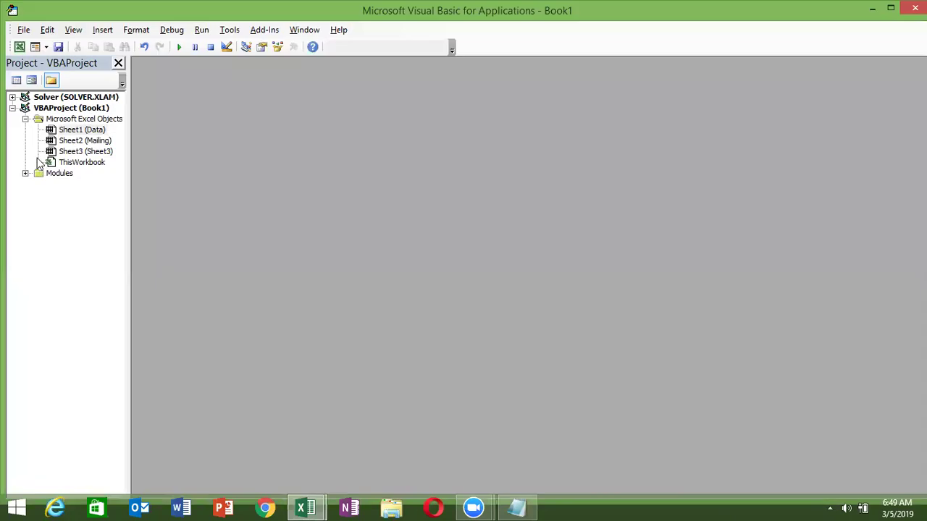
Open Macro1 in Module1, delete the Selection.AutoFilter statement and shorten the filter range to $A$1
double_click(58, 174)
left_click(67, 185)
double_click(63, 184)
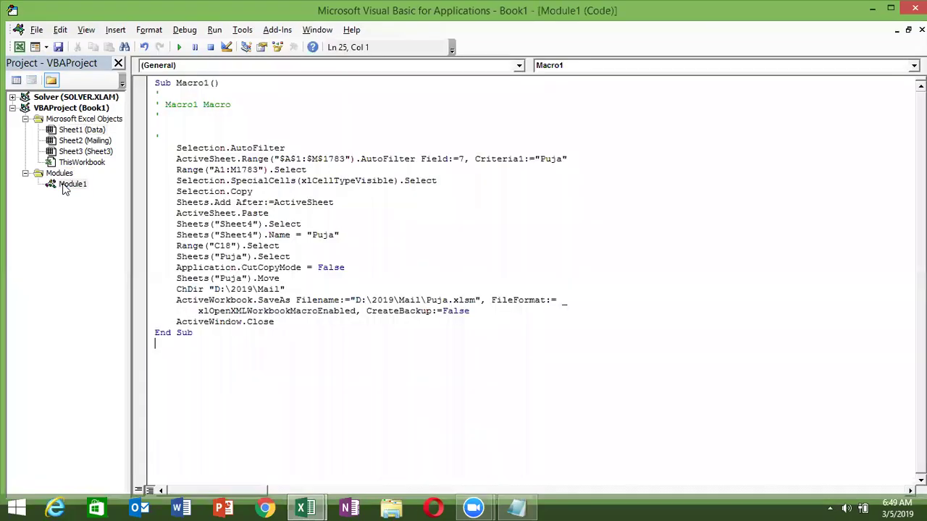
left_click(177, 147)
left_click_drag(177, 148, 291, 148)
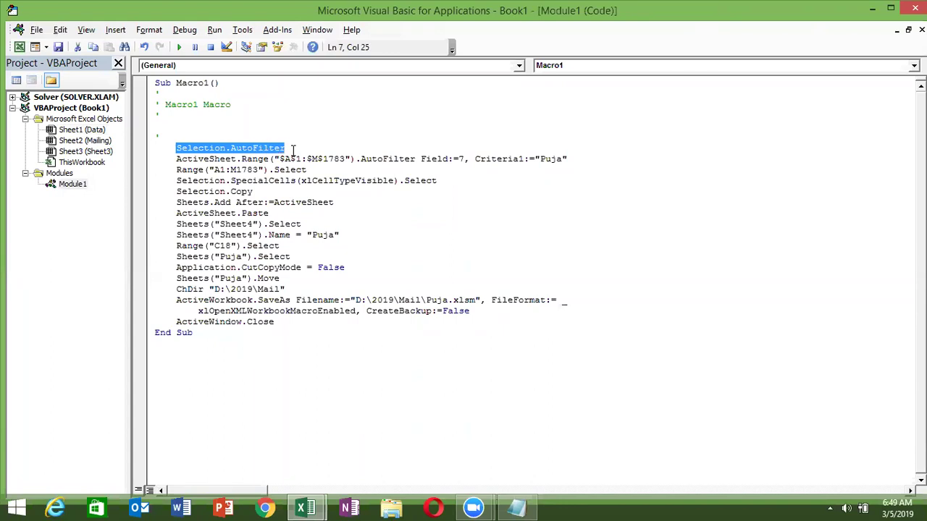
key("Delete")
left_click_drag(300, 158, 346, 157)
key("Delete")
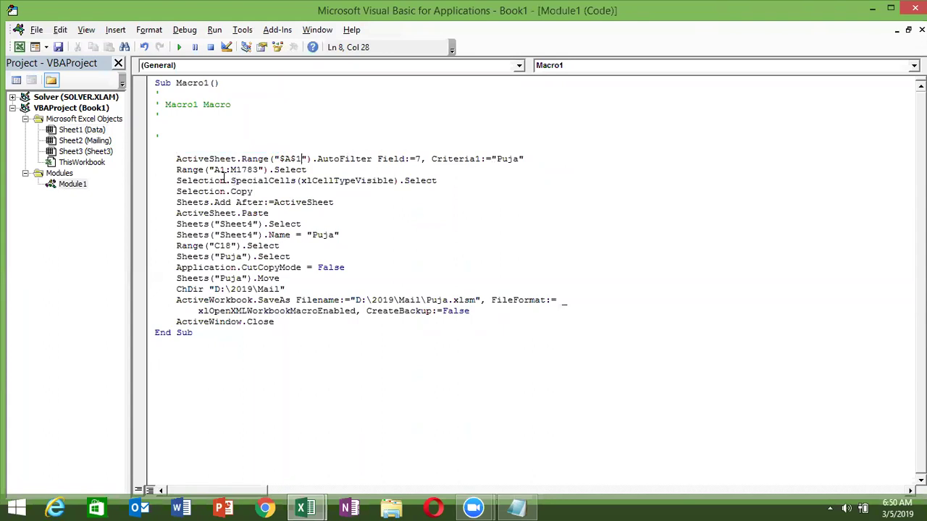
Replace the hard-coded A1:M1783 range with CurrentRegion.Select
left_click_drag(176, 170, 290, 170)
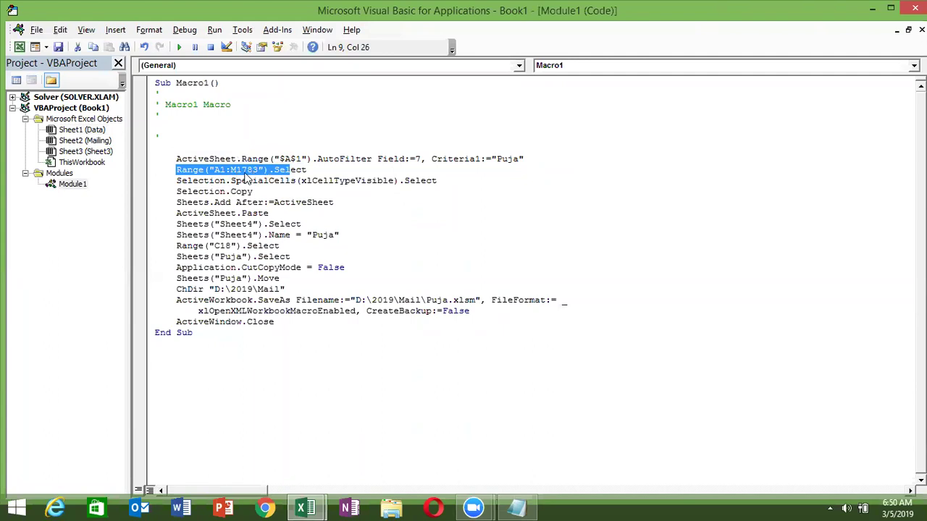
left_click(307, 170)
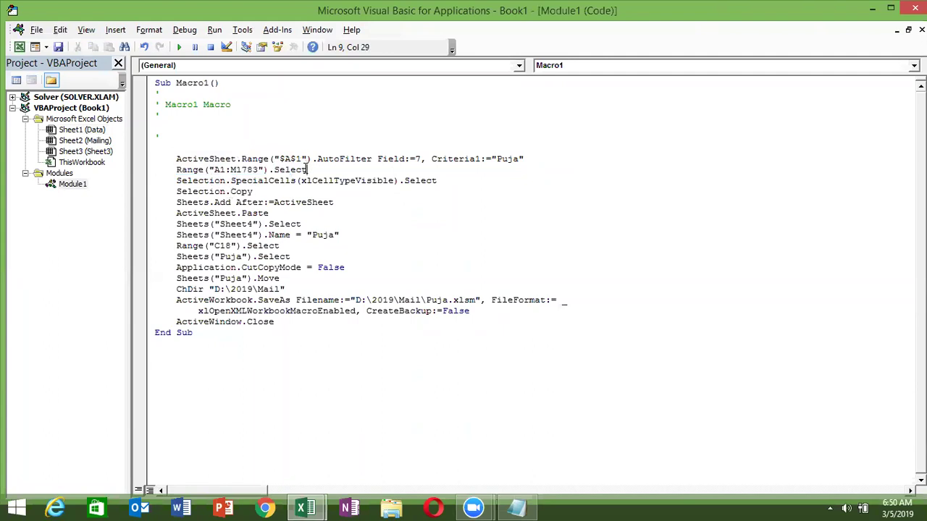
key("BackSpace")
key("BackSpace")
key("BackSpace")
key("BackSpace")
key("BackSpace")
key("BackSpace")
key("BackSpace")
key("BackSpace")
key("BackSpace")
key("BackSpace")
key("BackSpace")
type("\")")
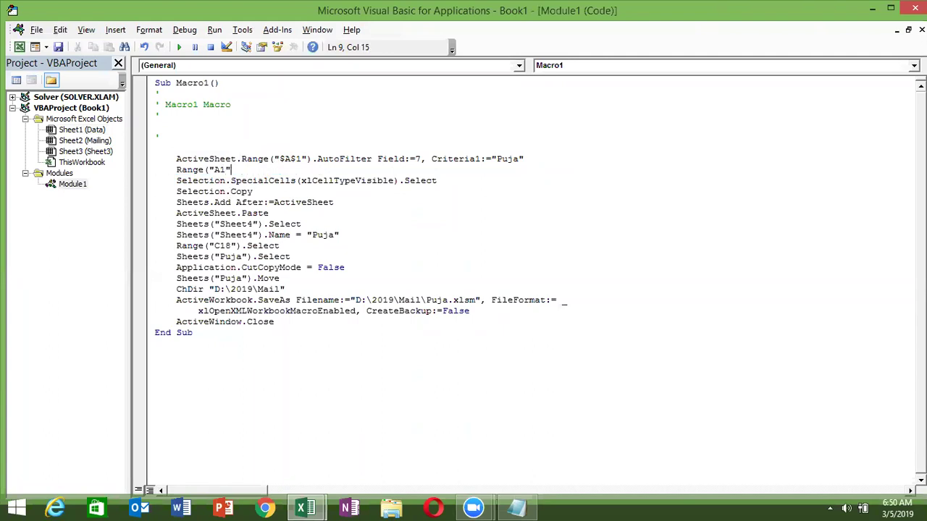
type(".cu")
key("Down")
key("Tab")
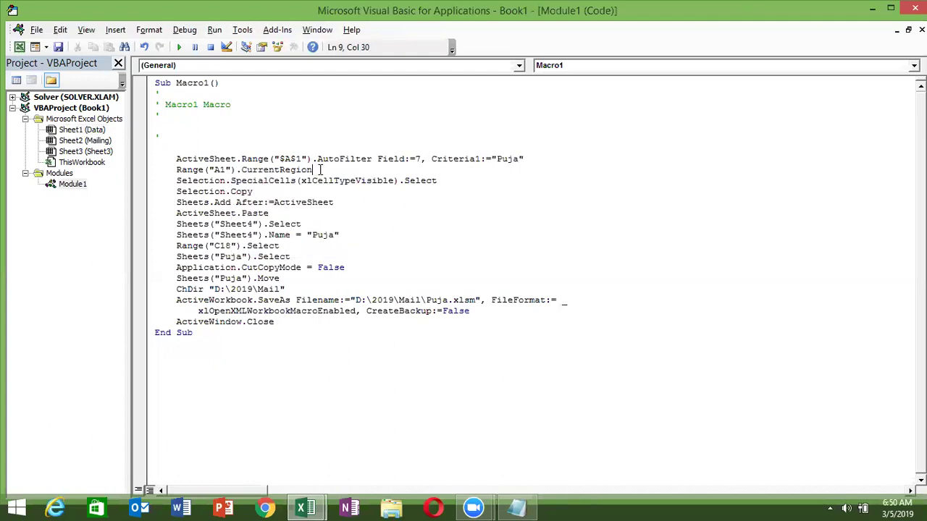
type(".se")
key("Tab")
key("Down")
key("Down")
key("Down")
key("Down")
key("Down")
Delete the Sheets("Sheet4").Select line and use ActiveSheet instead of Sheets("Sheet4") on the rename line
key("shift+Left")
key("shift+Left")
key("shift+Left")
key("shift+Left")
key("shift+Left")
key("shift+Left")
key("shift+Left")
key("shift+Left")
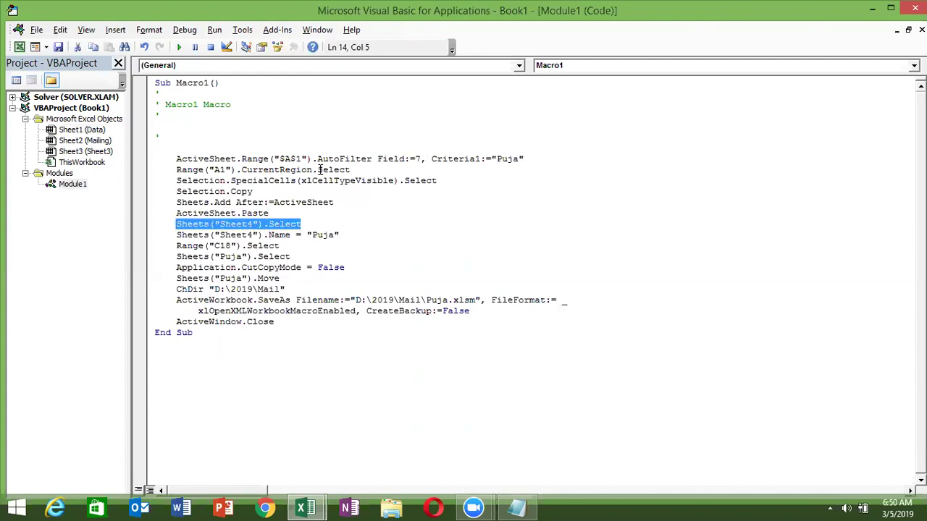
key("Delete")
key("Up")
key("shift+Right")
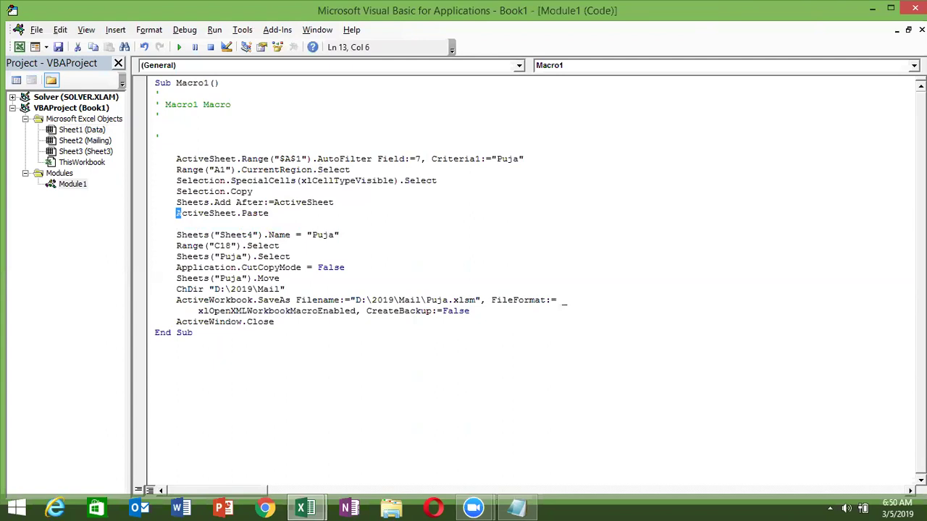
key("shift+Right")
key("shift+Right")
key("shift+Right")
key("shift+Left")
key("shift+Left")
key("ctrl+c")
key("Down")
key("Down")
key("Down")
key("Right")
key("Right")
key("Right")
key("shift+Left")
key("shift+Left")
key("shift+Left")
key("shift+Left")
key("shift+Left")
key("shift+Left")
key("shift+Left")
key("shift+Left")
key("ctrl+v")
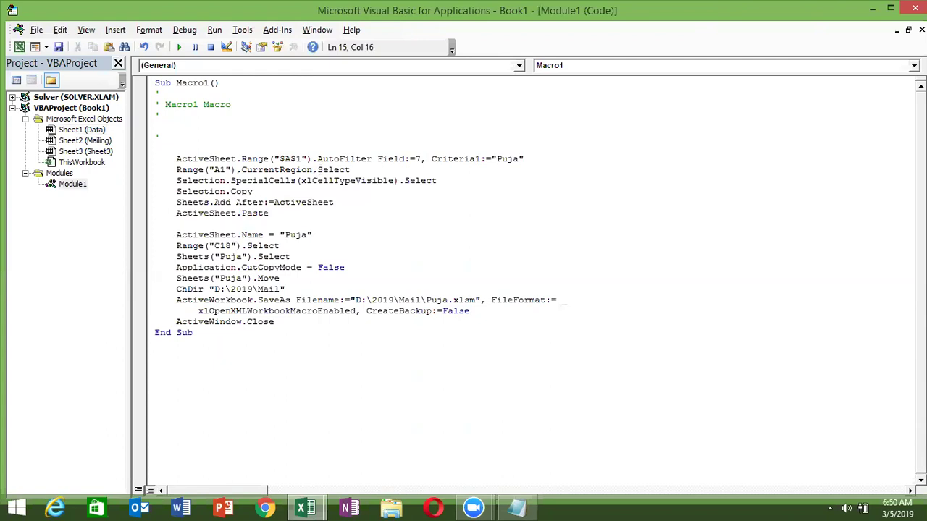
key("Left")
key("Left")
key("Left")
key("Left")
key("Left")
key("Left")
key("Down")
key("Down")
key("Down")
key("Up")
key("Up")
key("Up")
key("Up")
key("Up")
key("Up")
key("Up")
key("Up")
key("Up")
Delete the C18 and Puja select lines, change Sheets("Puja") to ActiveSheet, and remove the ChDir line
key("shift+Down")
key("shift+Down")
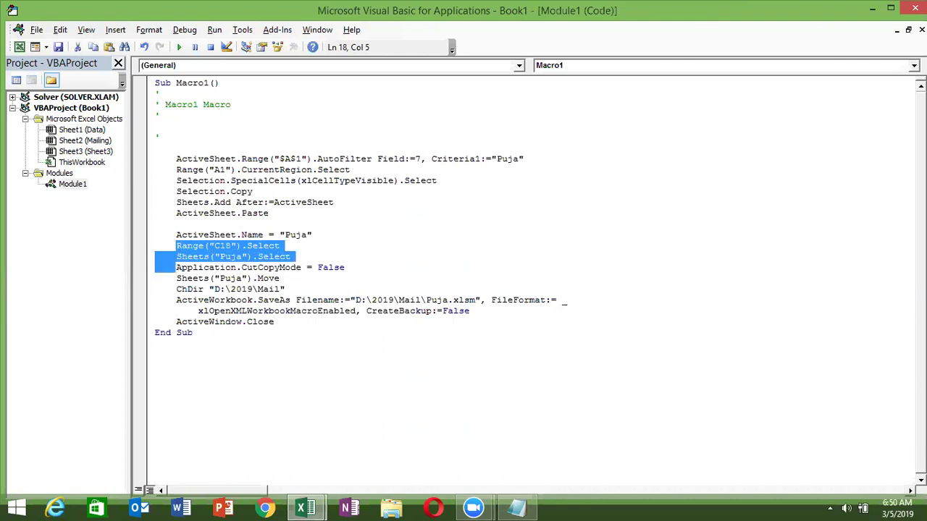
key("shift+Down")
key("shift+Up")
key("Delete")
key("Down")
key("shift+Right")
key("shift+Right")
key("shift+Right")
key("shift+Right")
key("shift+Right")
key("shift+Right")
key("shift+Right")
key("shift+Right")
key("shift+Right")
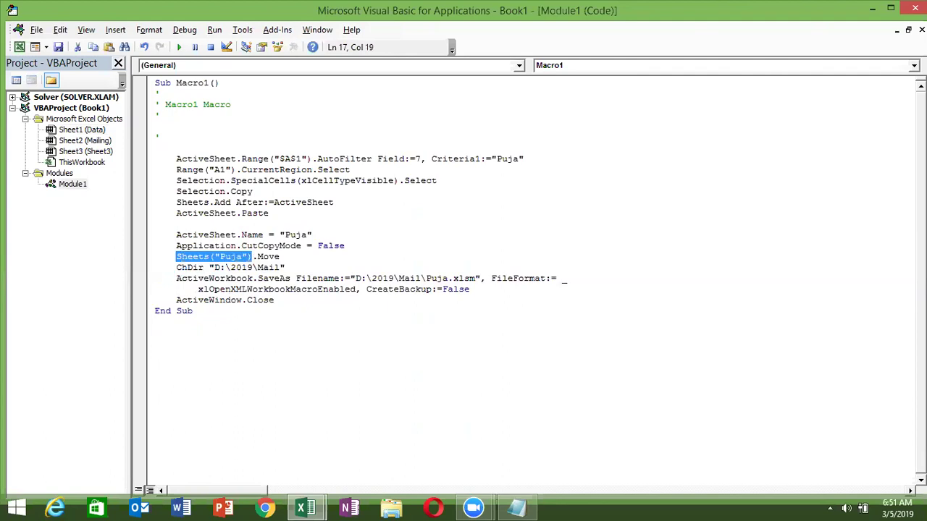
type("ActiveSheet")
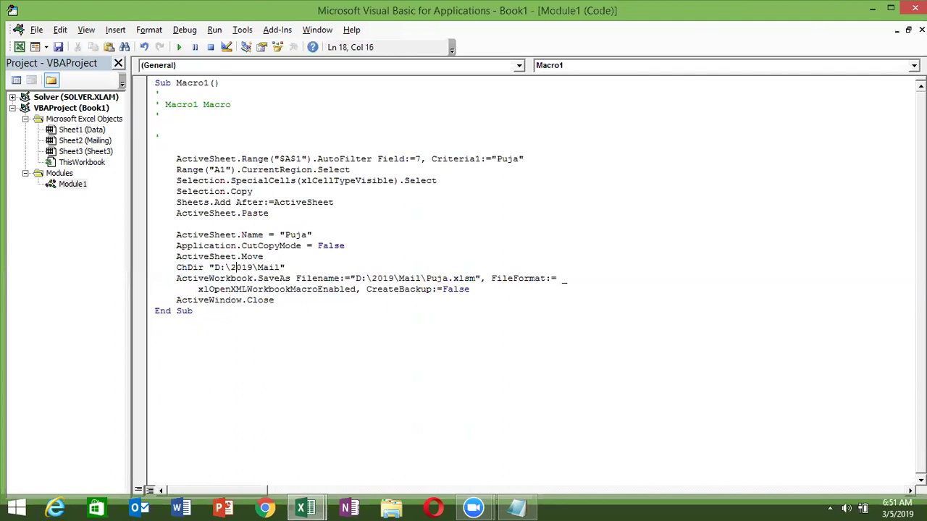
key("Home")
key("shift+Down")
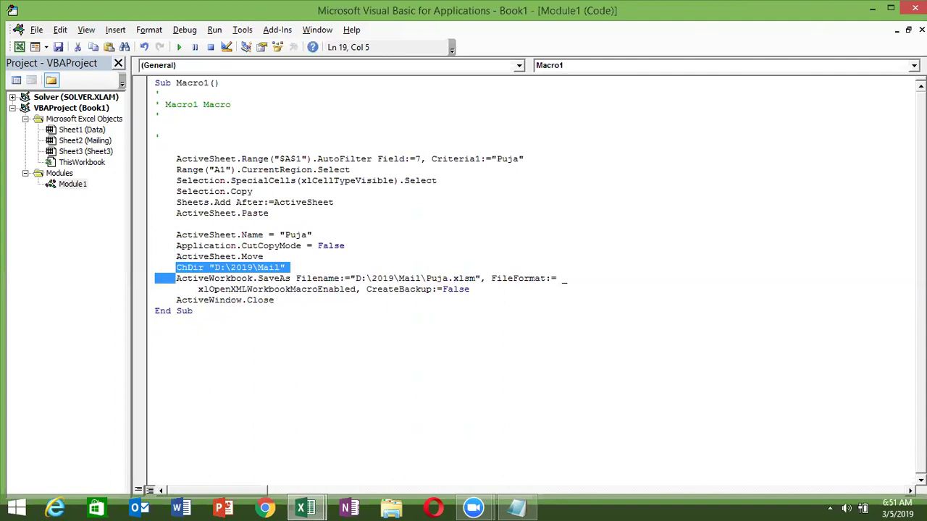
key("Delete")
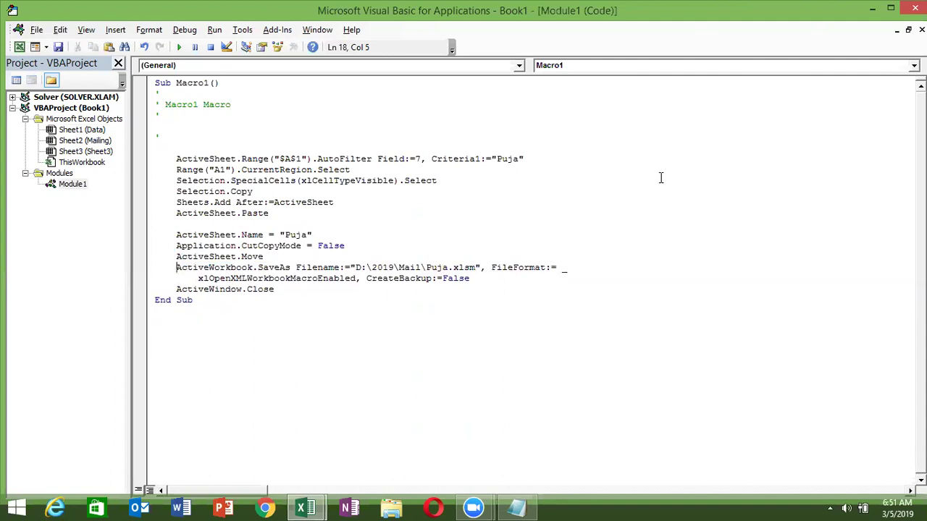
Add blank lines after ActiveWindow.Close and above the AutoFilter line, then begin typing Sheets("Data
left_click(322, 313)
left_click(282, 290)
key("Return")
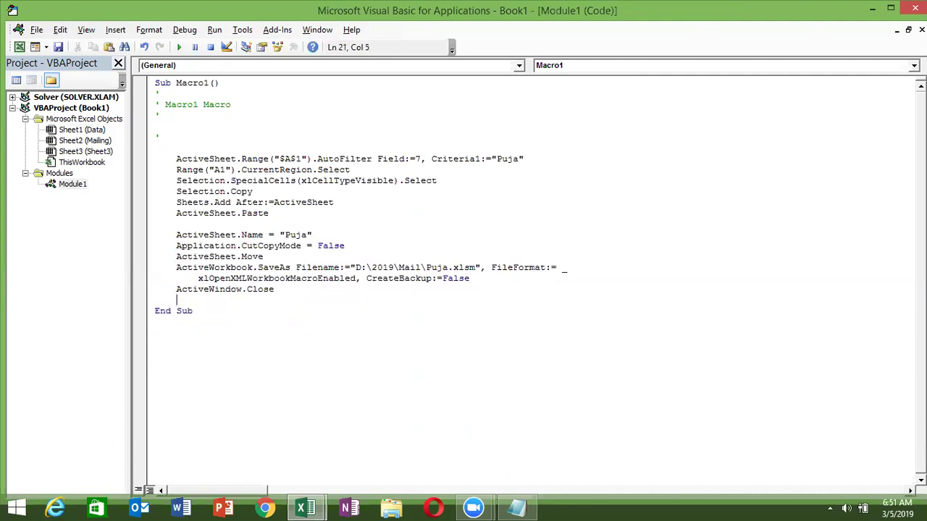
key("Return")
key("Up")
key("Up")
key("Up")
key("Up")
key("Up")
key("Up")
key("Up")
key("Down")
key("Down")
key("Down")
key("Down")
key("Return")
key("Up")
type("Sheets(\"Dat")
Complete the first code line as Sheets("Data").Select
type("a")
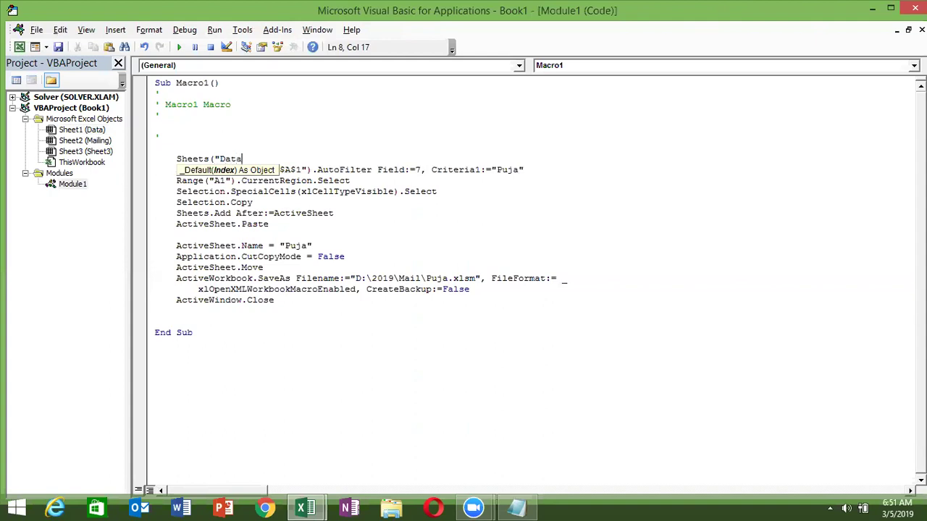
type("\")")
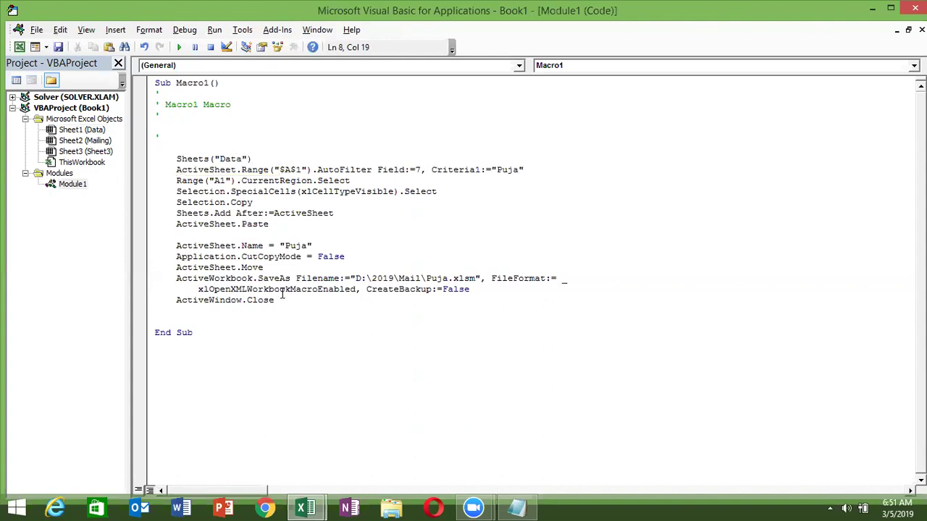
type(".select")
left_click(401, 289)
left_click(523, 169)
left_click(284, 245)
Remove the blank line before ActiveSheet.Name, add blank lines above Sheets("Data"), and return to the worksheet
left_click(190, 231)
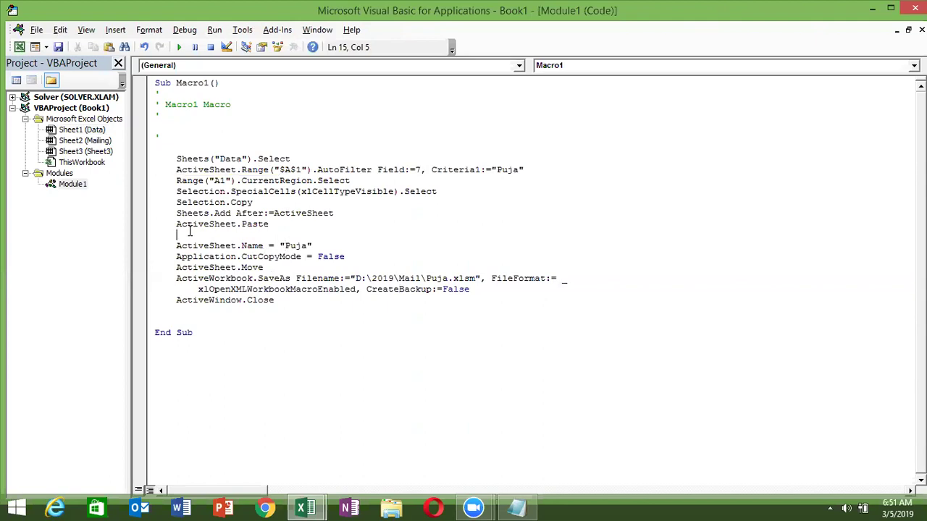
key("Delete")
key("Delete")
key("Delete")
key("Delete")
key("Delete")
key("Up")
key("Up")
key("Up")
key("Up")
key("Up")
key("Return")
key("Return")
key("Return")
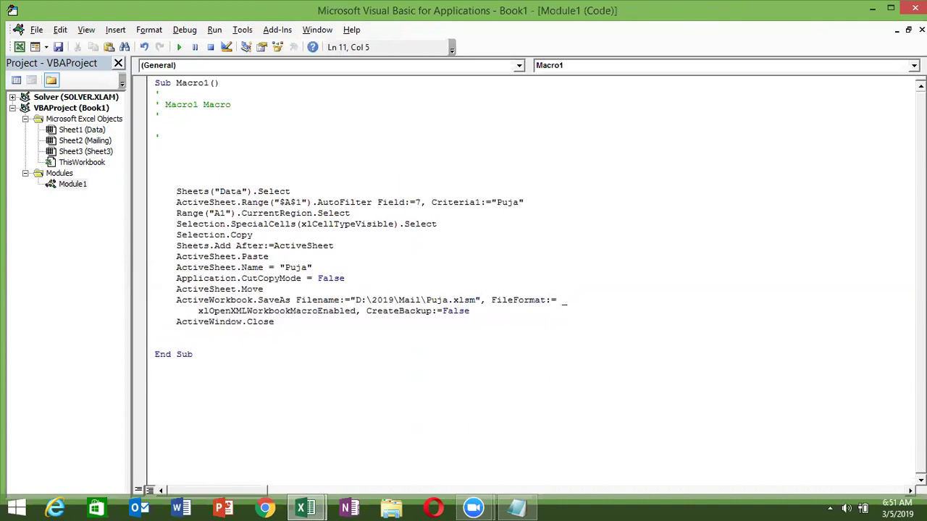
key("Return")
key("Up")
key("Up")
key("alt+F11")
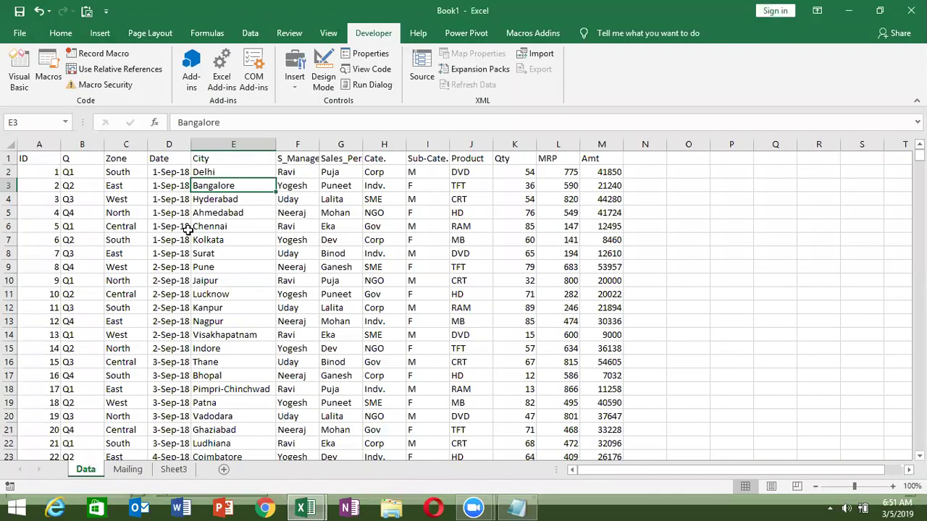
Select from G1 downward to see how far the Sales_Person data runs, then jump back to the top
key("Right")
key("Right")
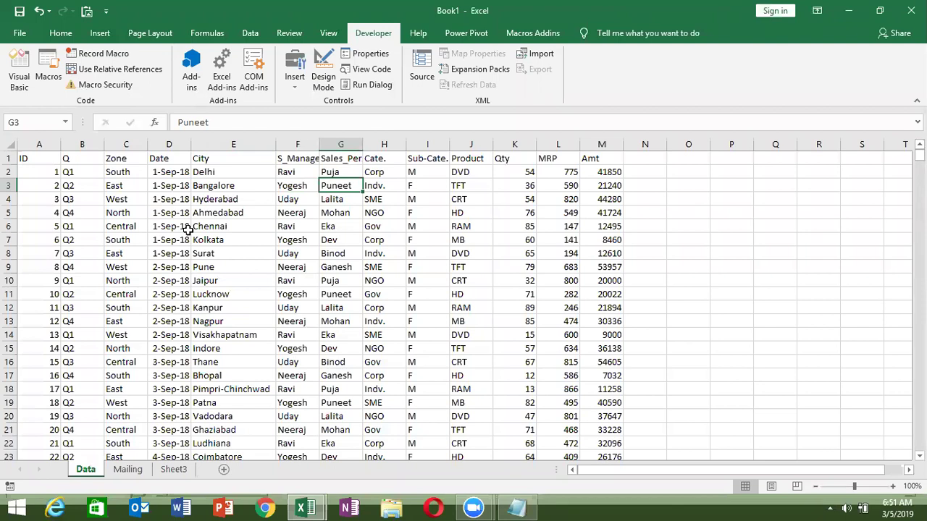
key("Up")
key("Up")
key("ctrl+shift+Down")
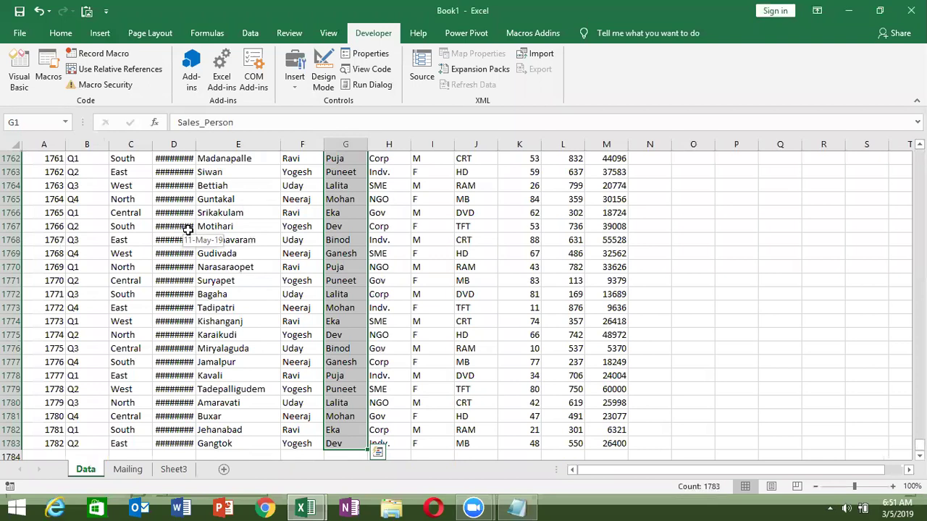
key("ctrl+BackSpace")
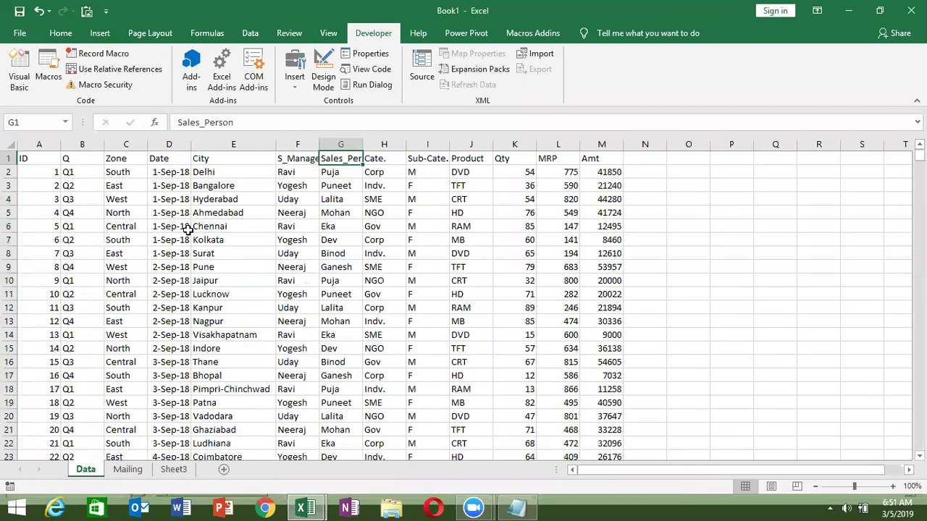
Back in the macro, add a blank line above Sheets("Data").Select
key("alt+F11")
key("Return")
key("Up")
key("Up")
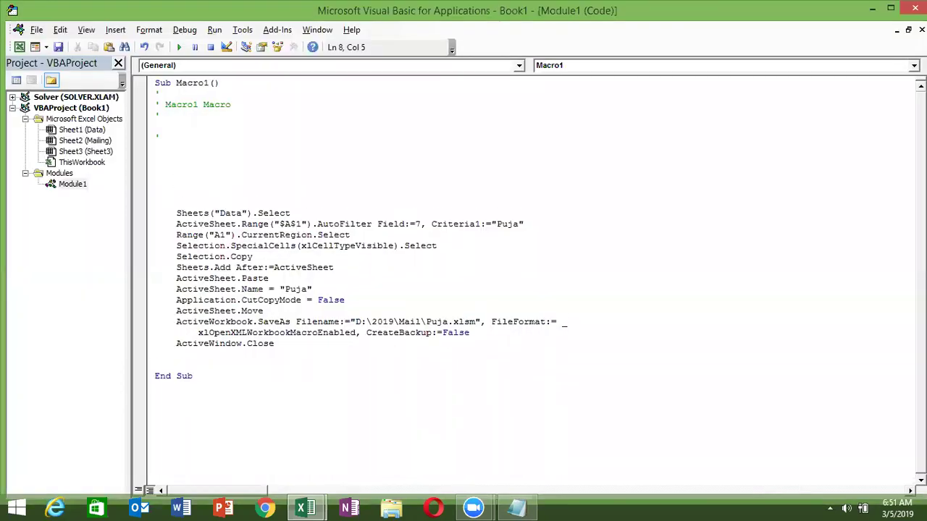
Declare Dim dt As New Collection followed by a blank line
type("f")
key("BackSpace")
type("dim ")
type("dt as ")
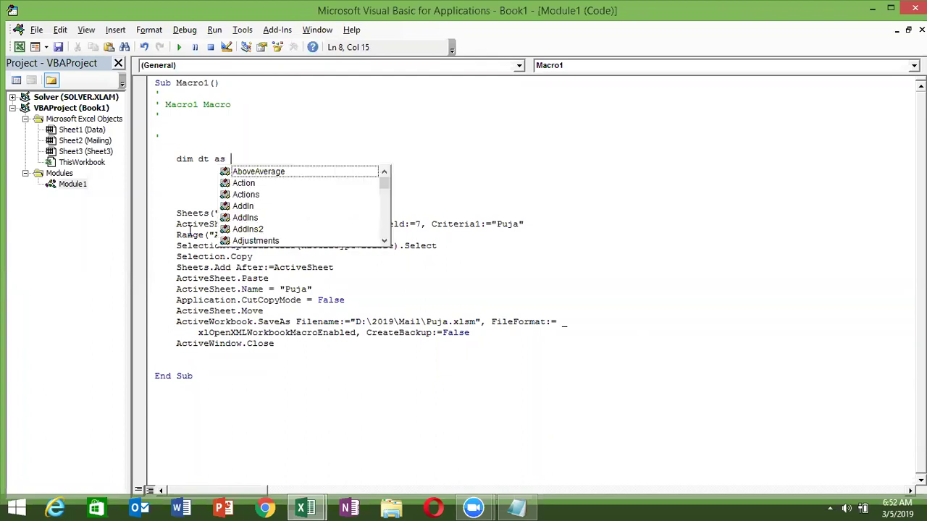
type("new ")
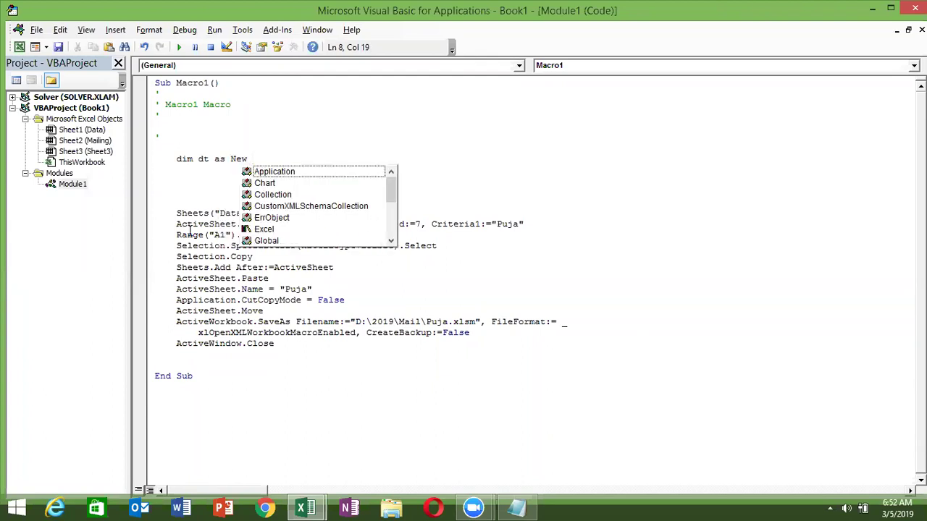
type("co")
key("Tab")
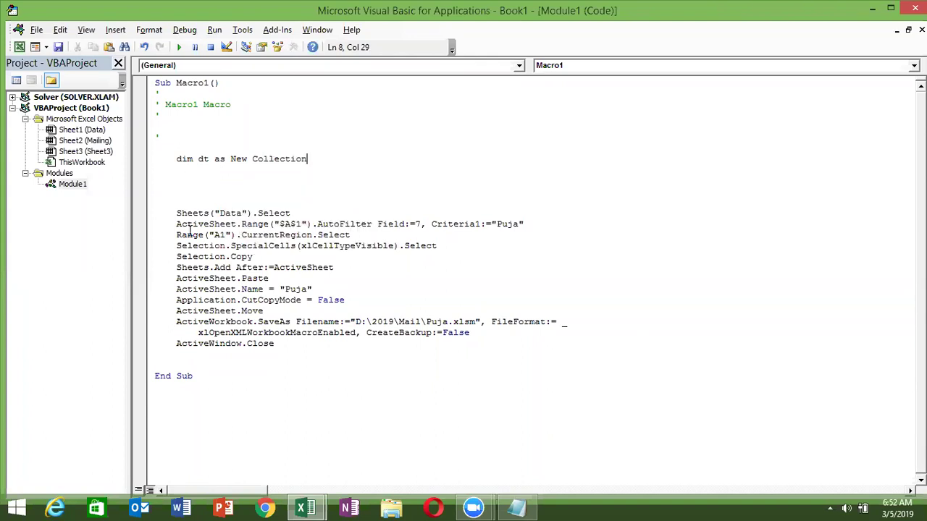
key("Return")
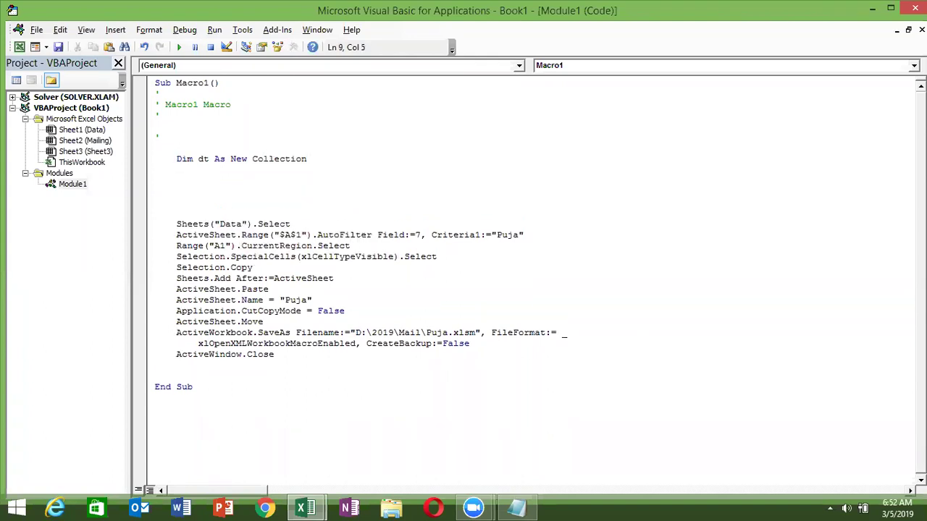
key("Return")
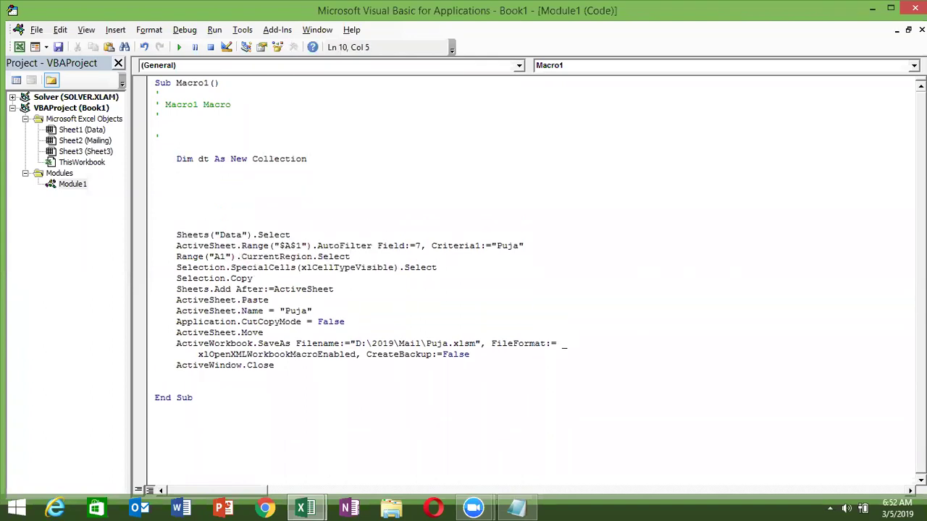
Start the loop line For i = 2 To, briefly checking the Data worksheet
type("for ")
type("i =")
key("BackSpace")
type("= 2 ")
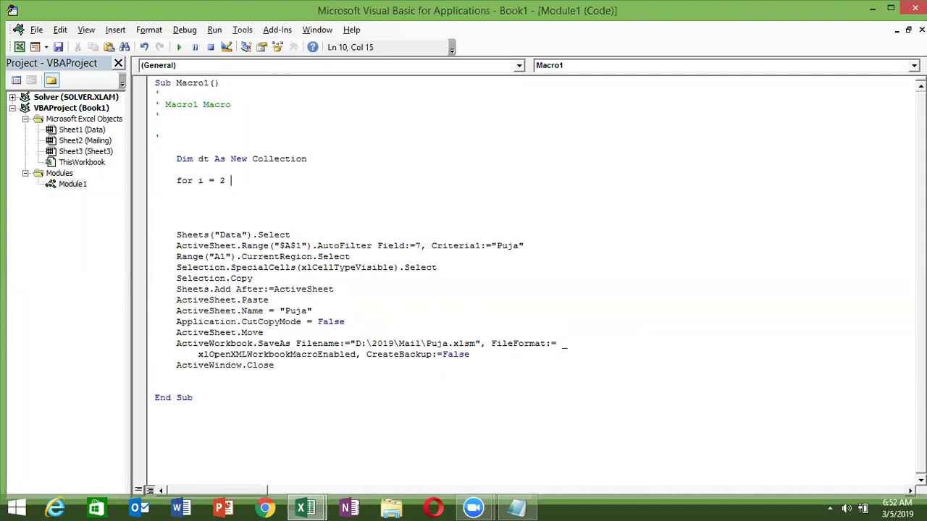
type("to")
key("alt+F11")
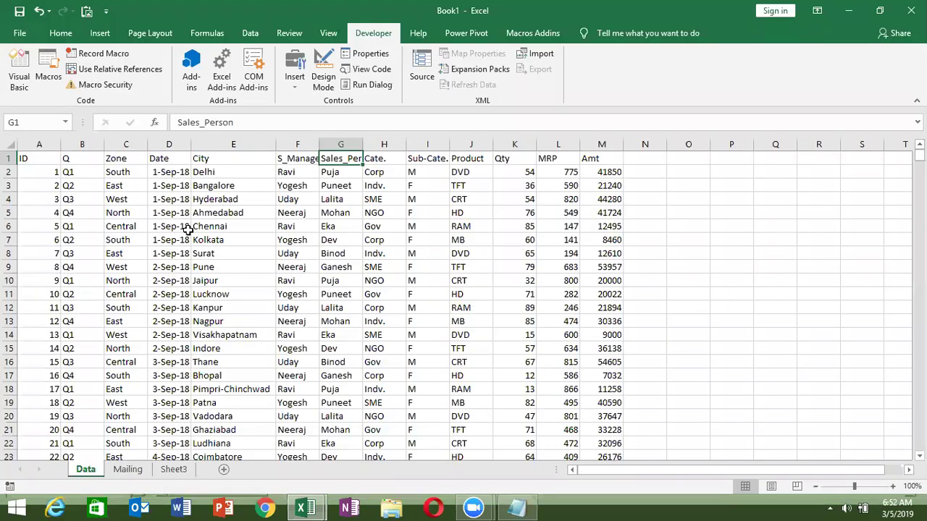
key("alt+F11")
Set the loop end to Range("G65000").End(xlUp).Row and begin the body with dt.Add Range("G" & i)
type("range(")
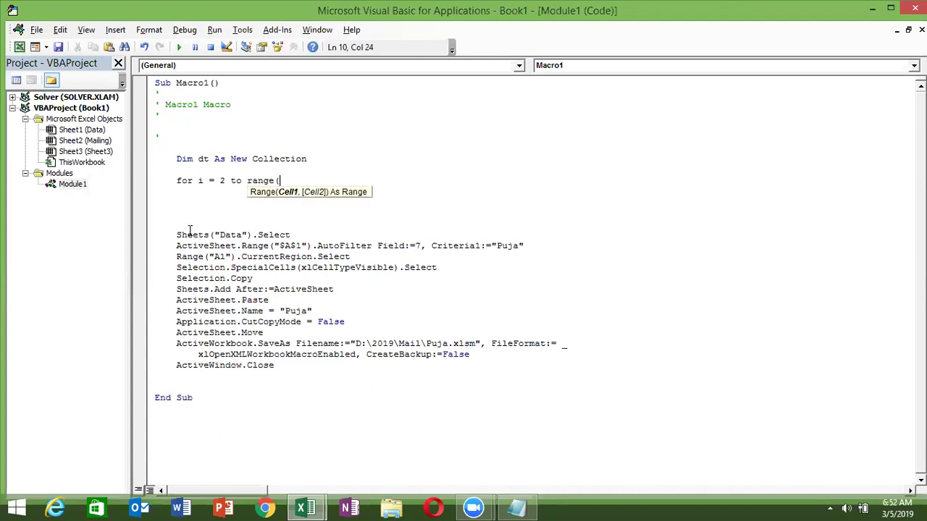
key("BackSpace")
key("BackSpace")
key("BackSpace")
key("BackSpace")
key("BackSpace")
key("BackSpace")
type("range(\"G\"")
type(")")
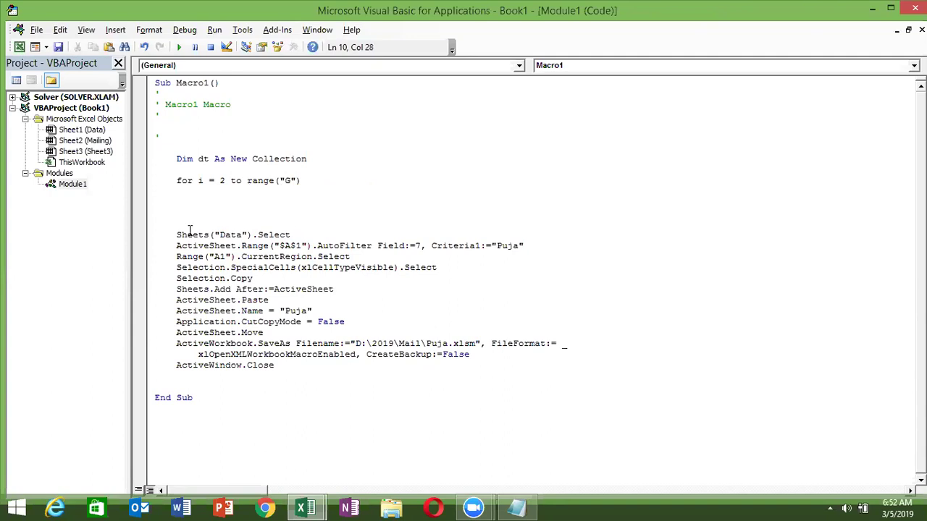
key("BackSpace")
key("BackSpace")
type("65000\")")
type(".en")
key("Tab")
type("(")
key("Down")
key("Down")
key("Down")
key("Tab")
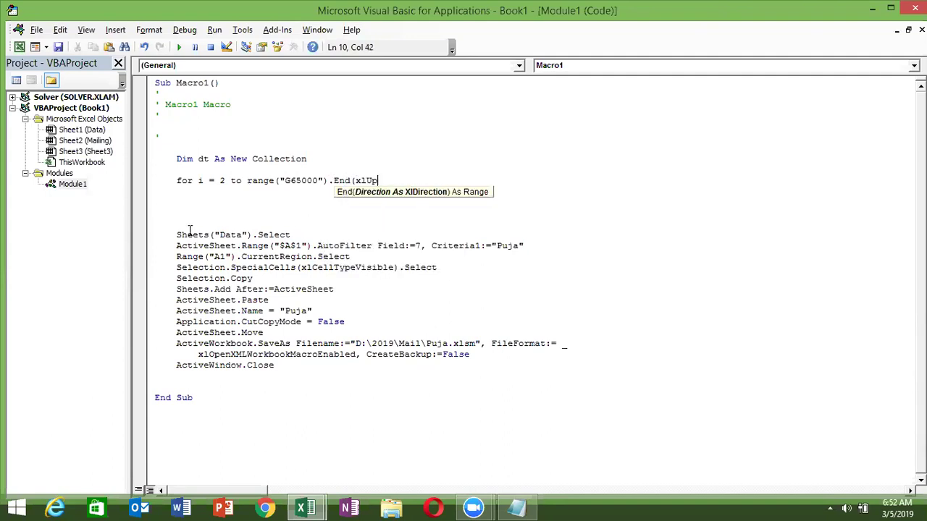
type(")")
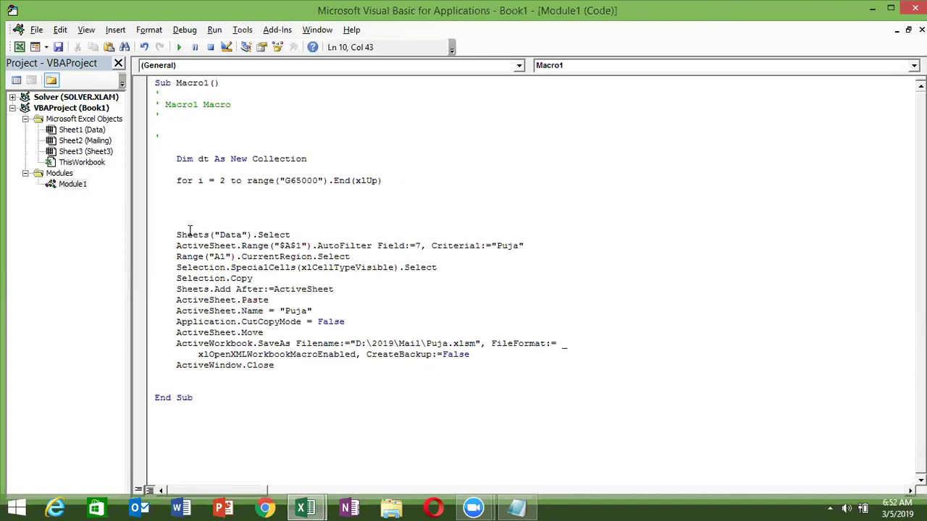
type(".ro")
key("Tab")
key("Return")
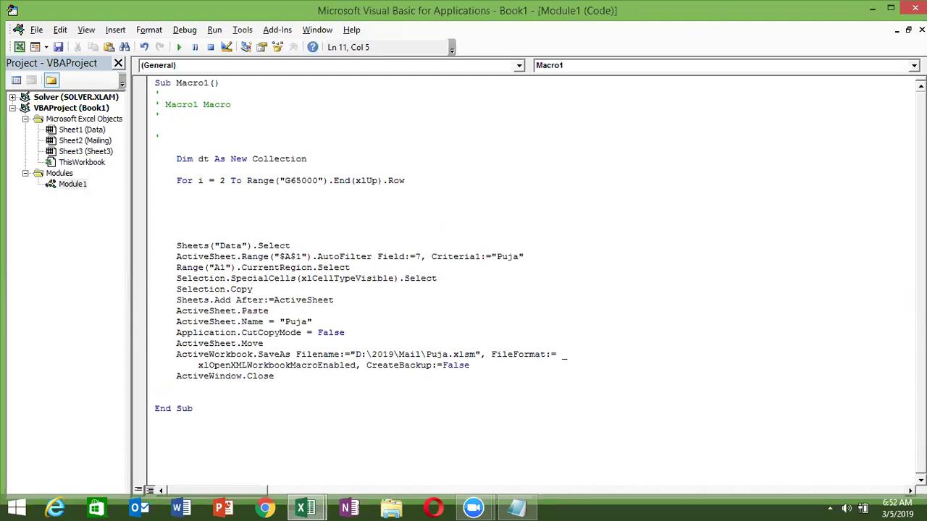
type("dt.Add ")
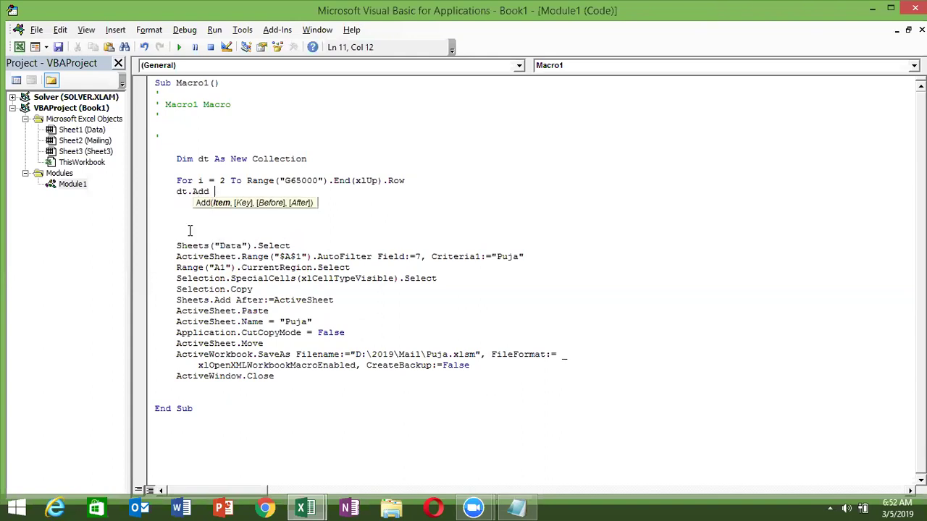
type("range")
type("(\"")
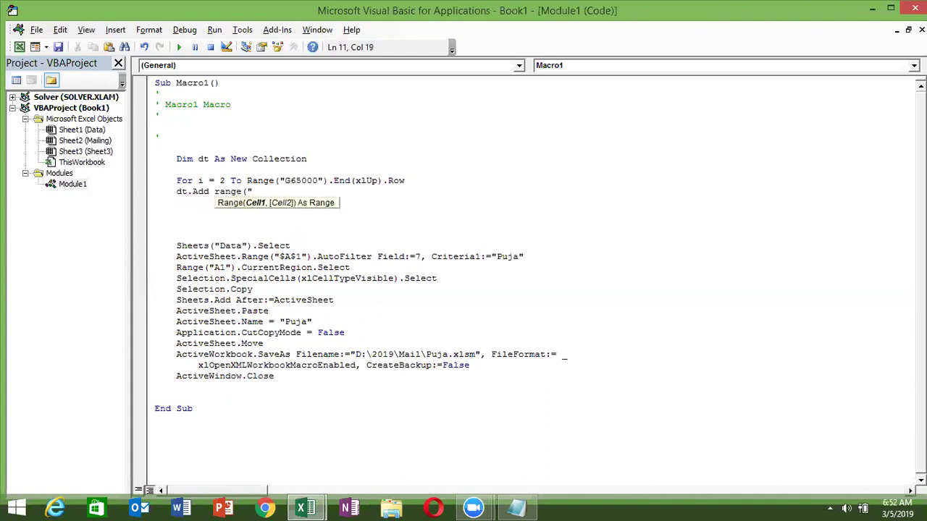
type("G\" & ")
type("i)")
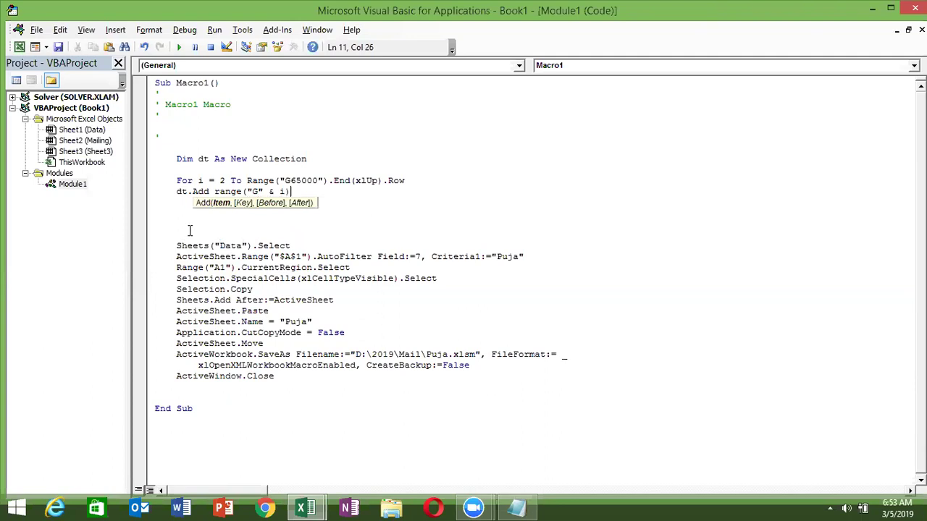
type(".v")
Finish dt.Add Range("G" & i).Value, CStr(Range("G" & i).Value) and close the loop with Next i
key("Tab")
type(",")
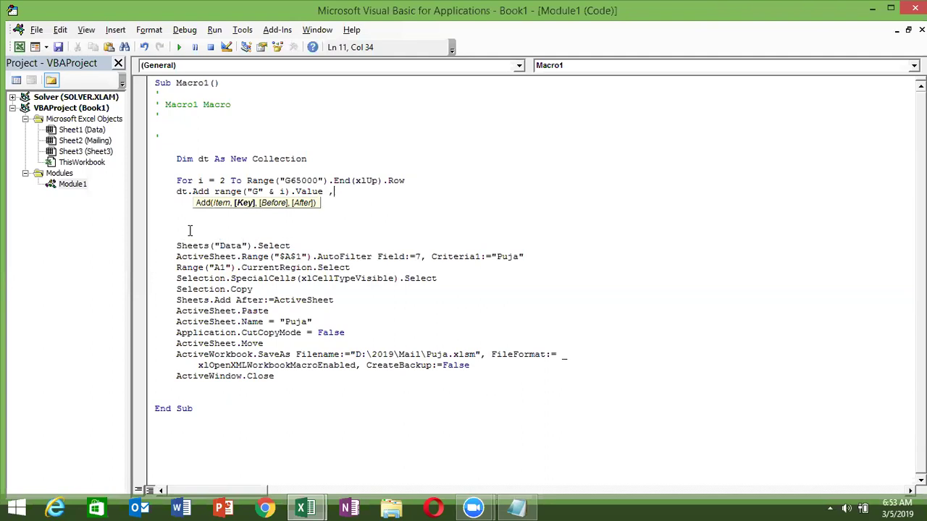
type("cstr(")
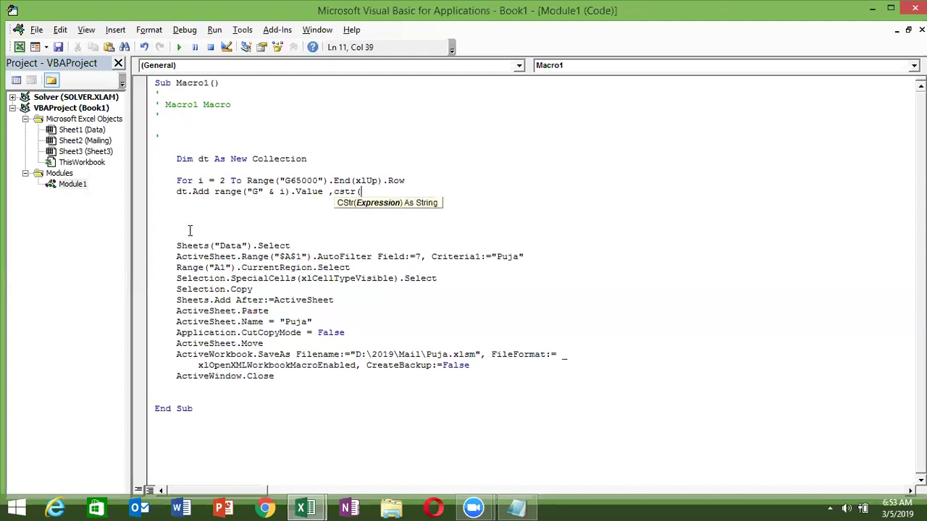
type("range(\"G\" & i)")
type(".Value")
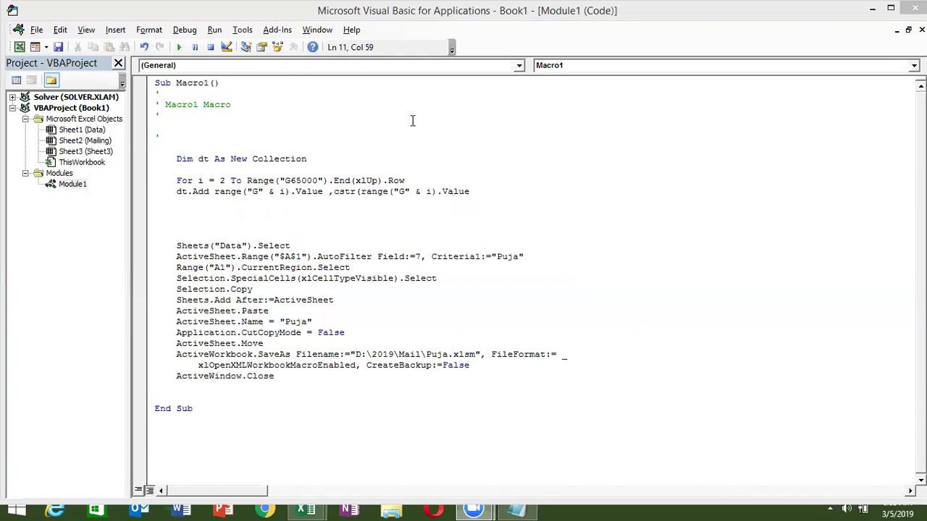
type(")")
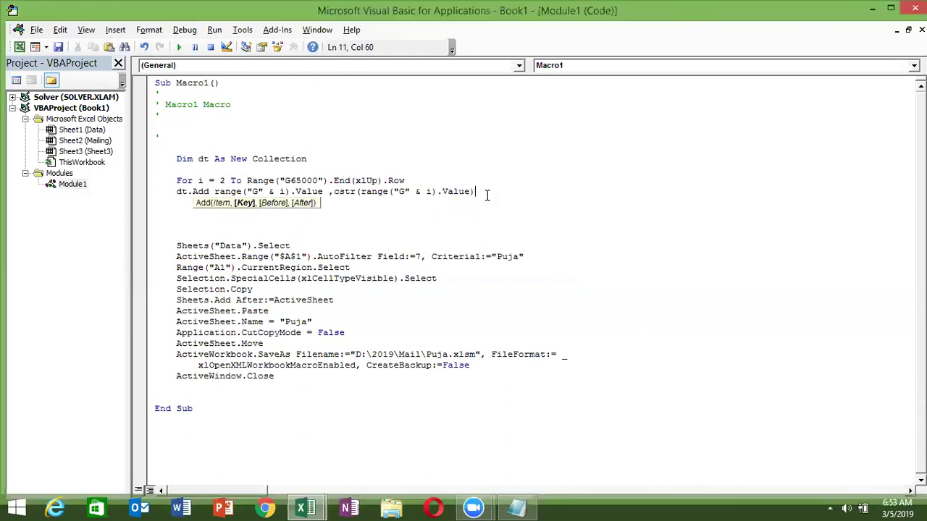
key("Return")
type("next i")
Highlight dt and New Collection in the declaration to review how the collection is defined
left_click(210, 191)
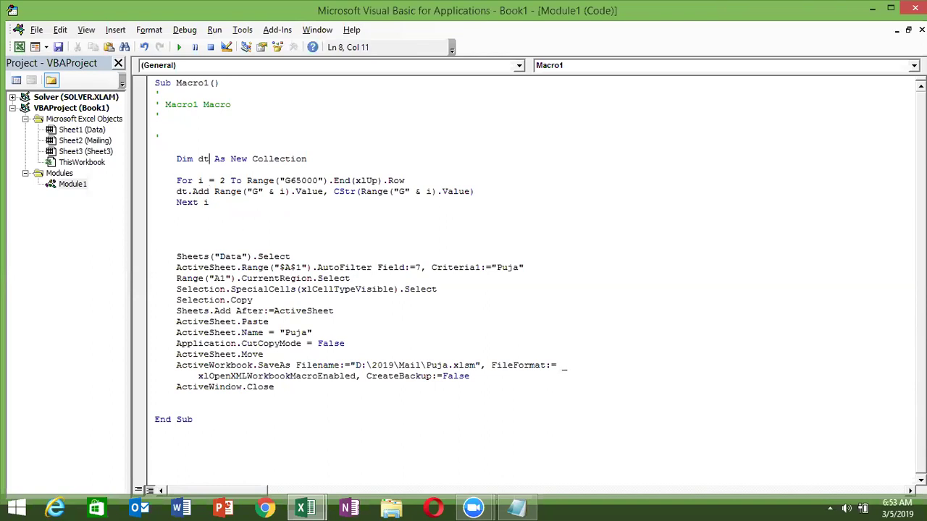
left_click(204, 158)
double_click(203, 158)
left_click(208, 159)
left_click(233, 158)
left_click_drag(230, 159, 307, 158)
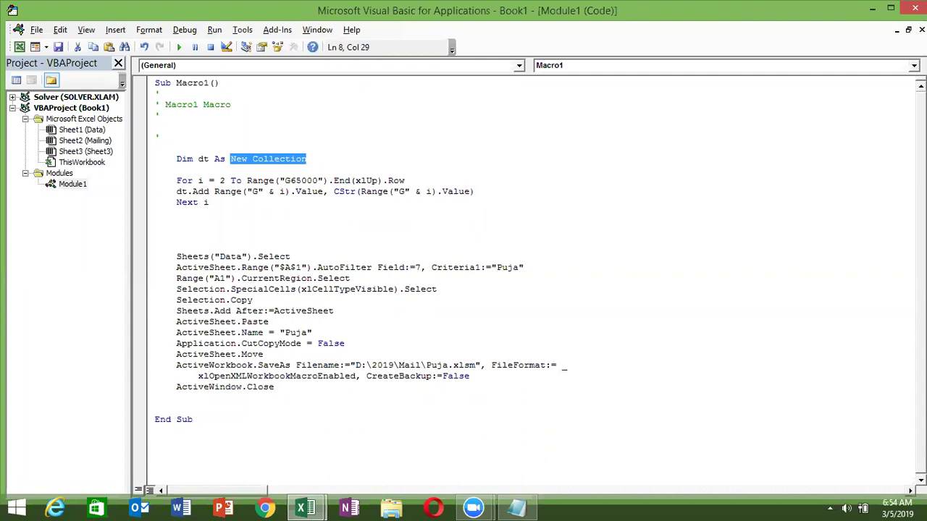
left_click(176, 224)
type("dim r as ")
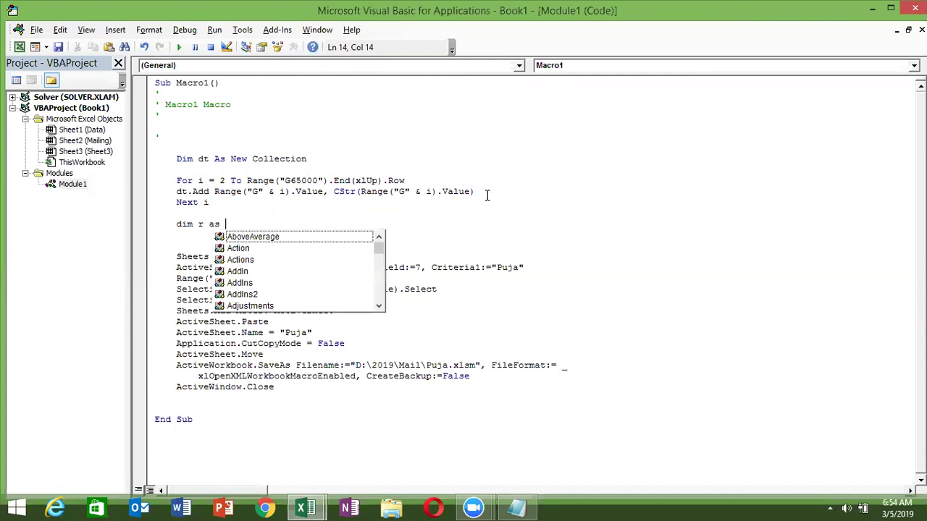
type("lomg")
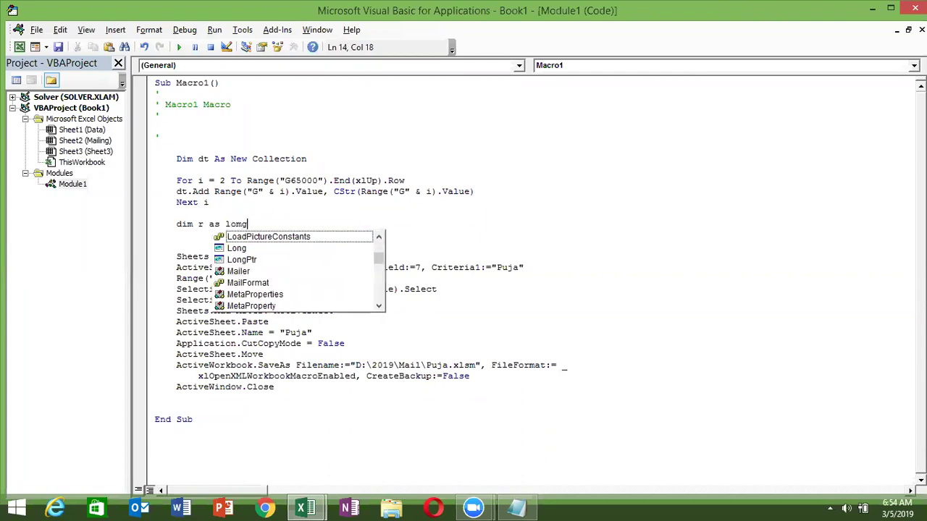
key("BackSpace")
key("BackSpace")
type("ng")
key("Return")
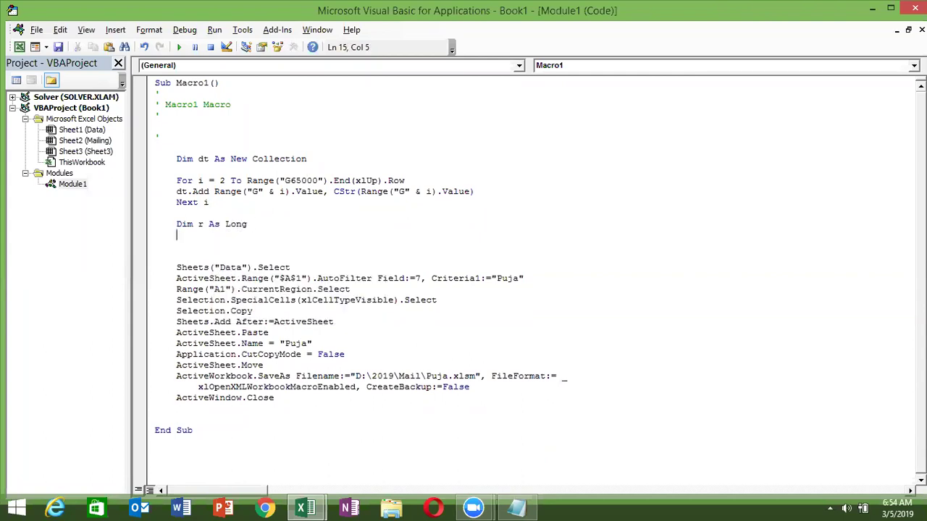
type("r = 50")
key("Return")
type("r-")
key("BackSpace")
type("= 50")
key("Return")
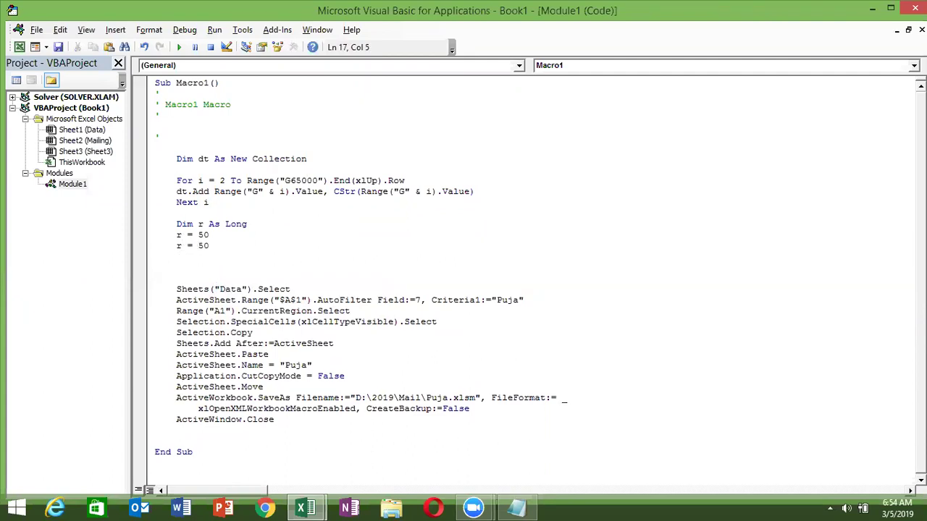
left_click(176, 246)
key("Right")
key("Right")
key("Right")
key("Left")
key("Left")
key("Left")
key("Left")
key("Down")
key("shift+Down")
key("shift+Down")
key("Right")
key("shift+Up")
key("Up")
key("Up")
key("shift+Down")
key("shift+Down")
key("shift+Down")
key("Delete")
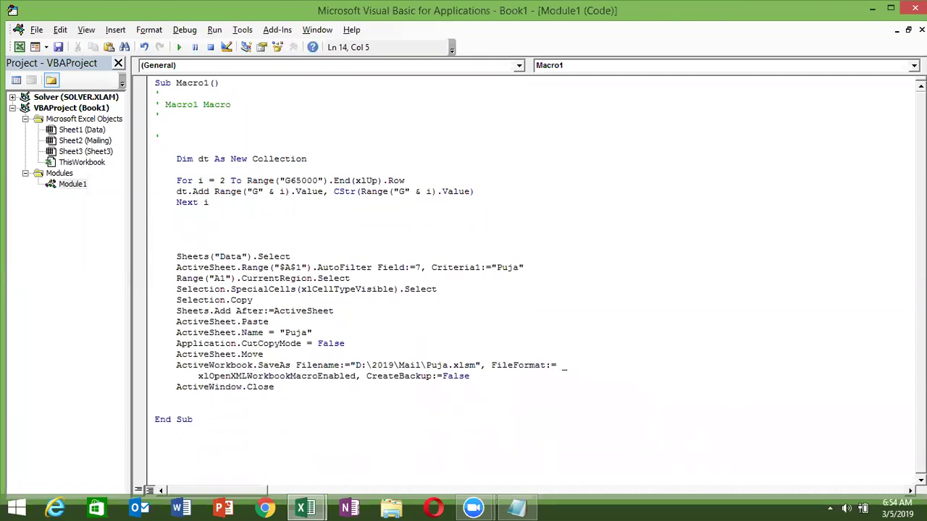
key("Up")
key("Up")
key("Up")
key("Up")
key("Up")
key("Down")
key("Down")
key("shift+Right")
key("shift+Right")
key("shift+Right")
key("shift+Right")
key("shift+Right")
key("shift+Right")
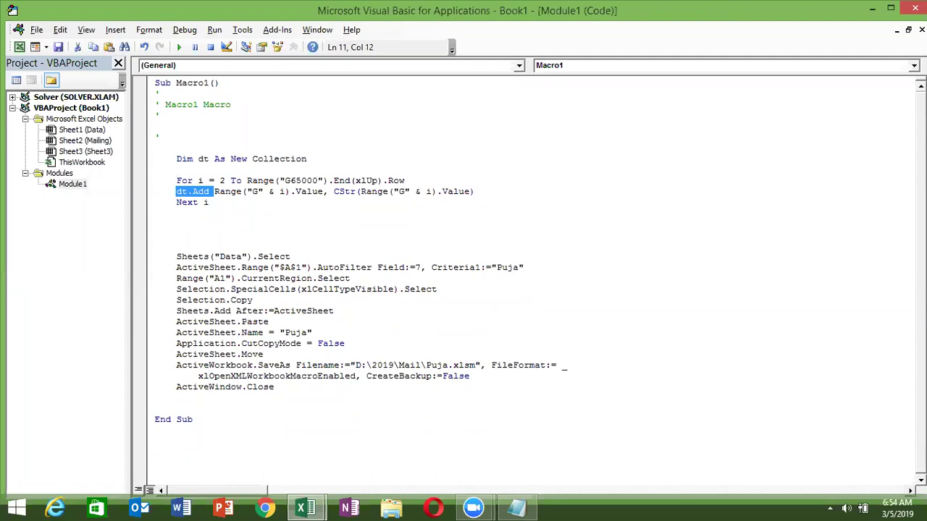
Insert On Error Resume Next on a new line above the For i loop
key("Up")
key("Up")
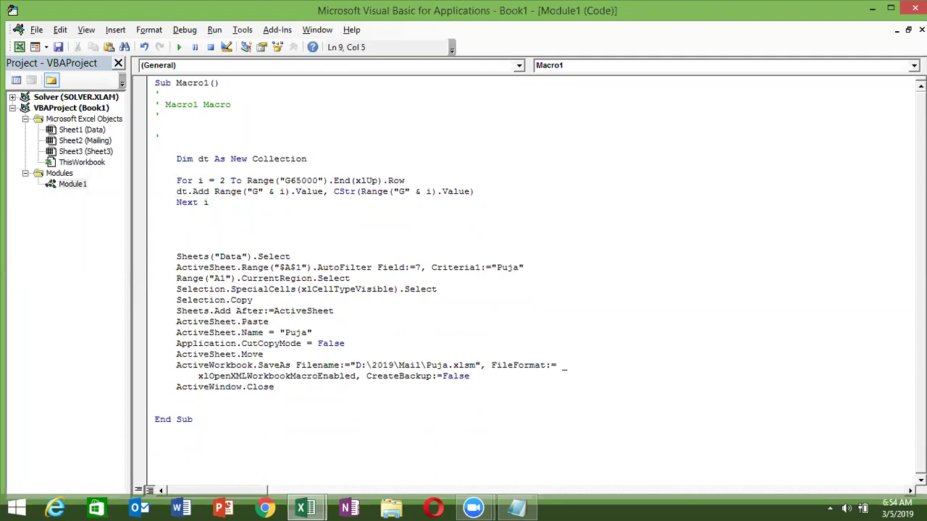
key("Return")
key("Up")
key("Down")
type("on error ")
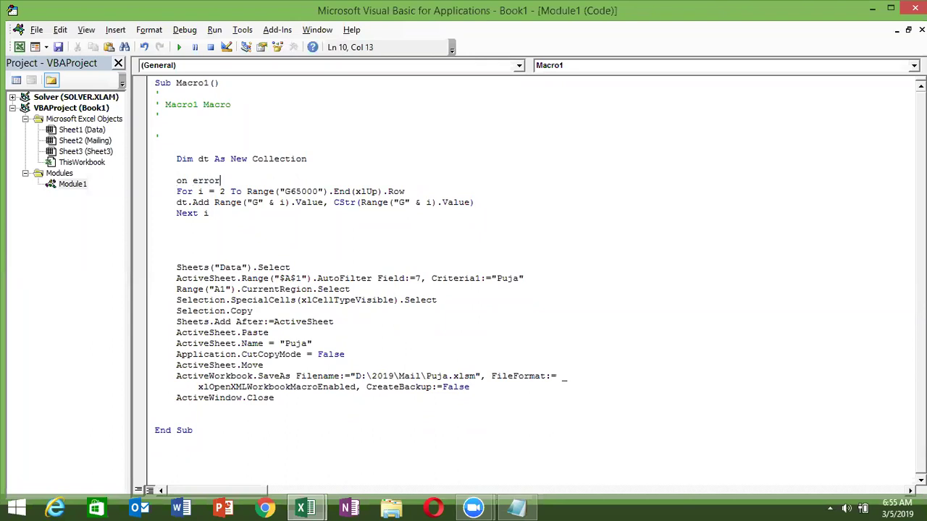
type("resume next")
left_click(364, 260)
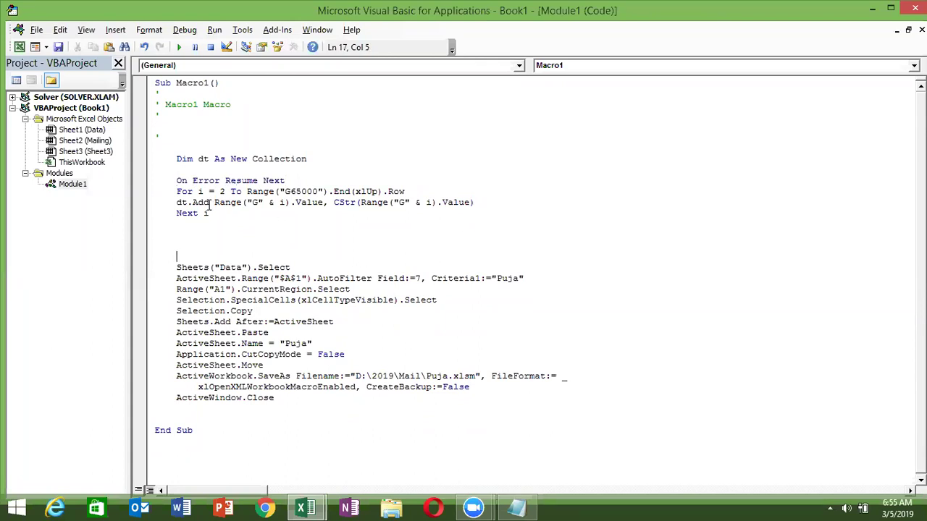
Highlight the item argument Range("G" & i).Value and the CStr key argument of dt.Add
double_click(206, 203)
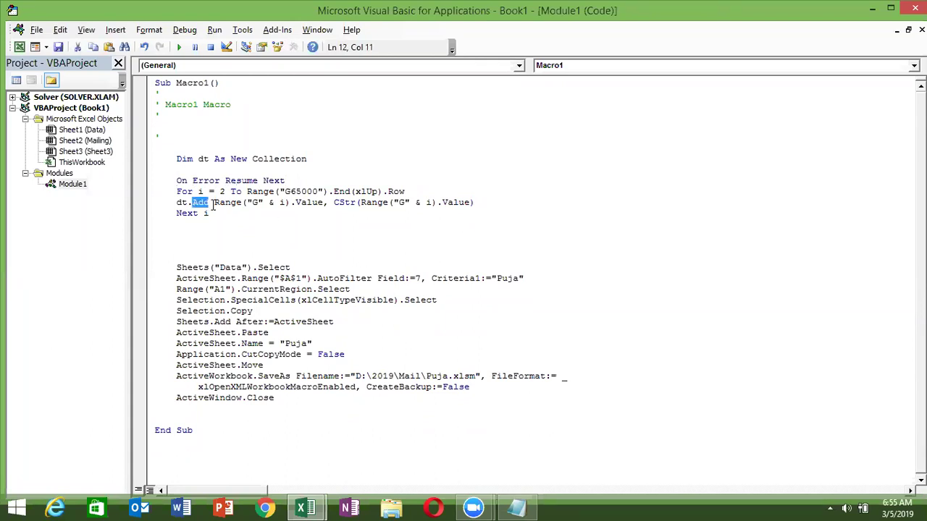
double_click(228, 203)
left_click_drag(215, 203, 321, 203)
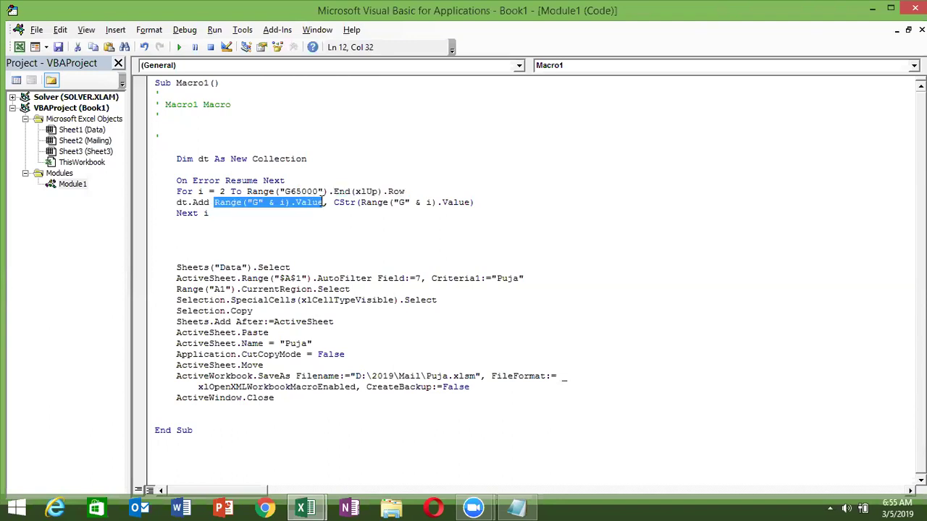
double_click(350, 203)
left_click_drag(360, 202, 472, 202)
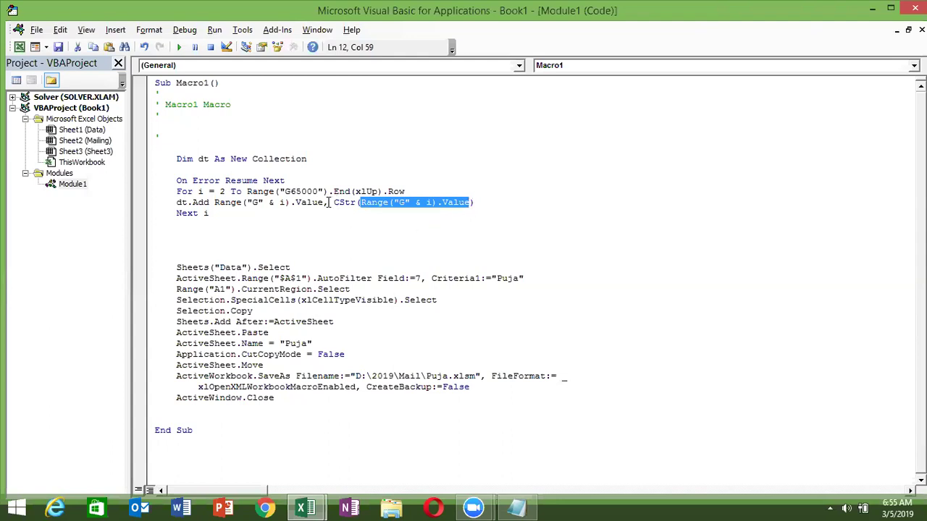
left_click(328, 203)
Check the parameter hint for dt.Add, then move to the blank space below the loop
left_click(208, 203)
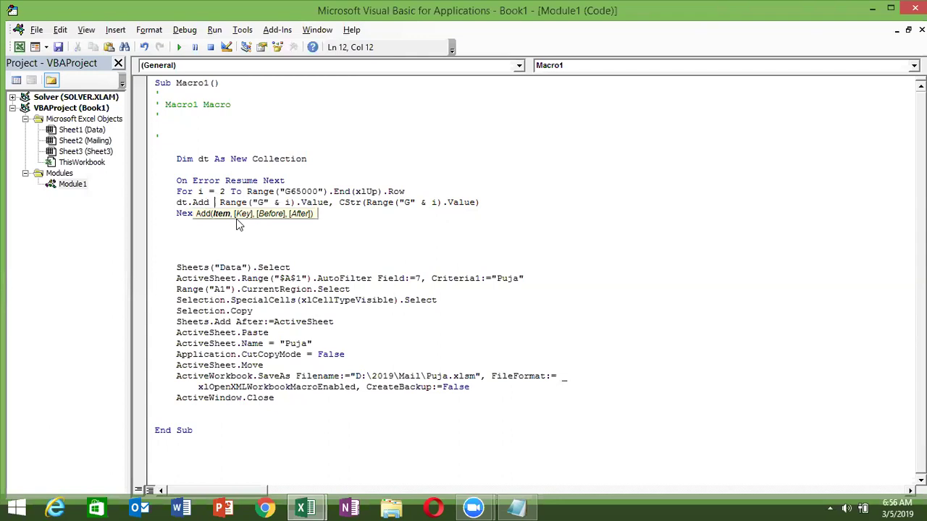
key("Escape")
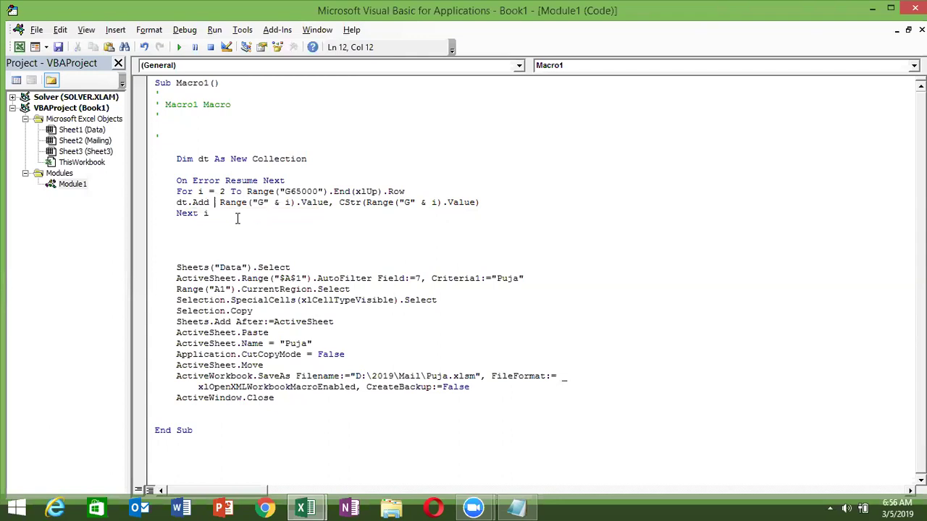
left_click(219, 244)
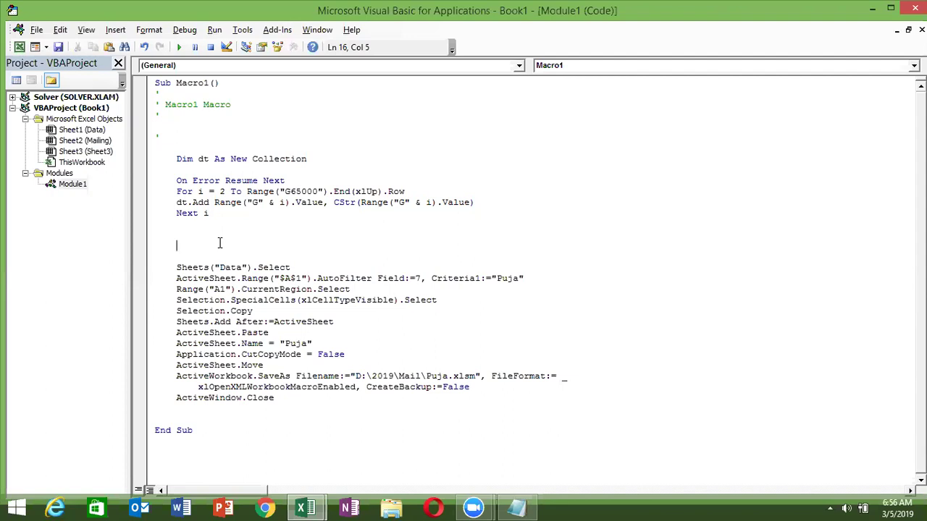
left_click(181, 224)
left_click(187, 203)
left_click(177, 240)
Type For Each Item In dt above Sheets("Data").Select and Next Item before End Sub
key("Down")
type("for ")
type("each ite")
type("m in dt")
key("Down")
key("Down")
key("Down")
left_click(176, 419)
type("next ")
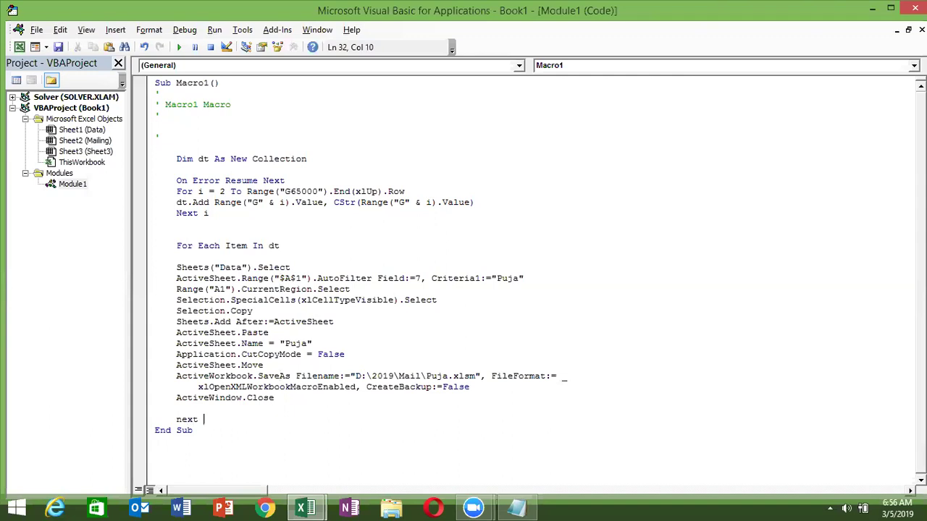
type("item")
left_click(176, 408)
Highlight the For loop bounds, the New Collection declaration and Item In dt to review the code
left_click(174, 191)
left_click_drag(213, 191, 408, 192)
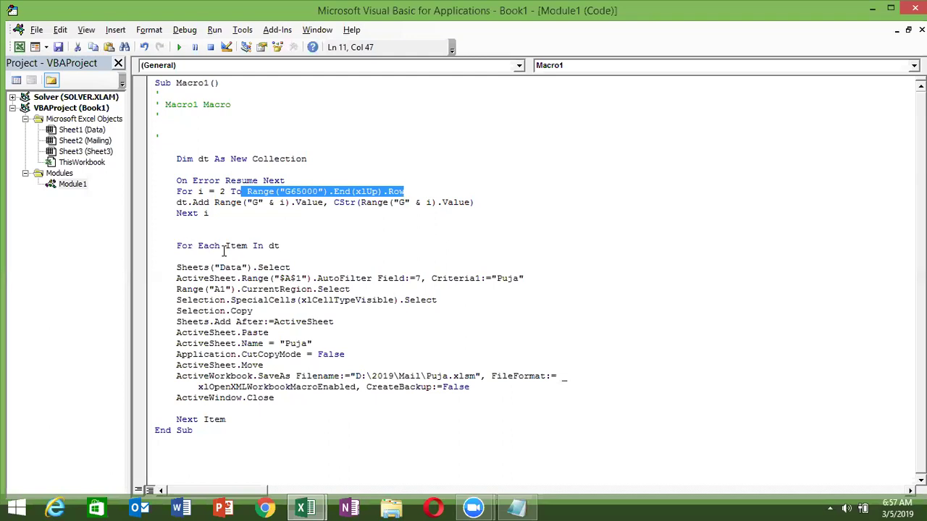
double_click(272, 159)
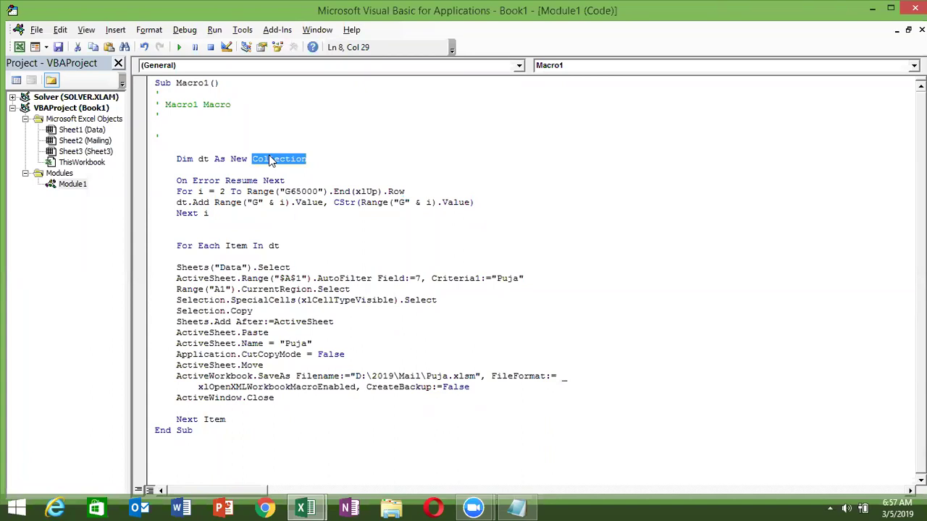
double_click(232, 159)
left_click(235, 255)
double_click(237, 245)
double_click(274, 246)
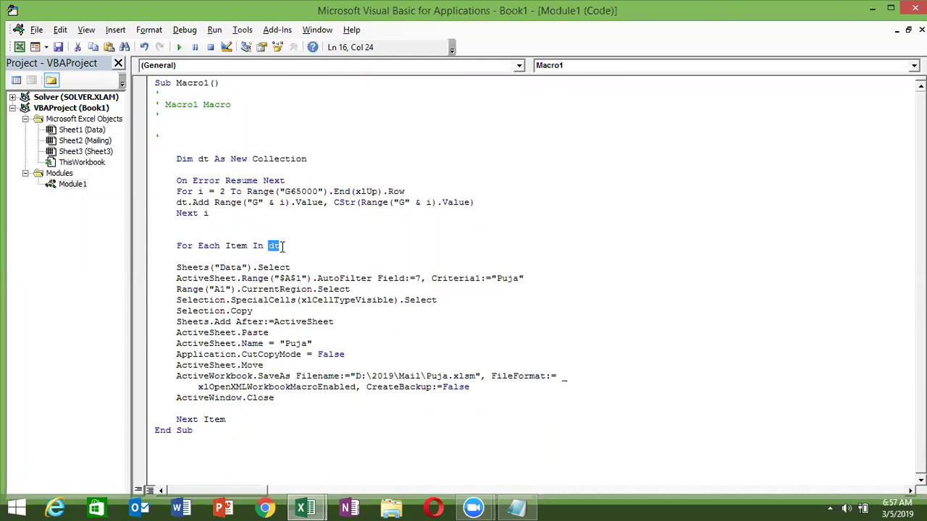
Replace the hard-coded Puja filter criterion and the Puja new sheet name with Item
left_click_drag(493, 278, 524, 280)
type("item")
left_click(440, 330)
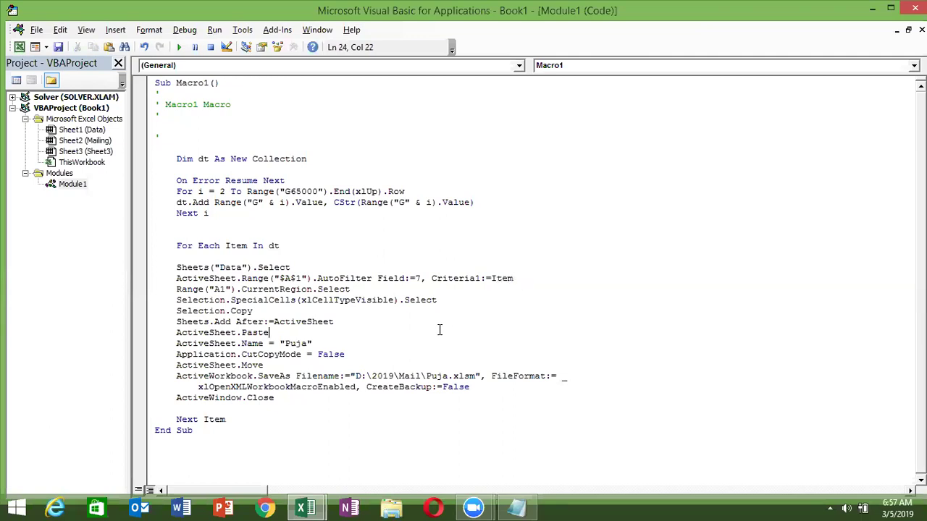
mouse_move(308, 334)
left_mouse_down()
mouse_move(281, 343)
mouse_move(313, 344)
left_mouse_up()
left_click(281, 343)
key("BackSpace")
type("item")
Change the SaveAs filename to "D:\2019\Mail\" & Item & ".xlsm"
double_click(374, 376)
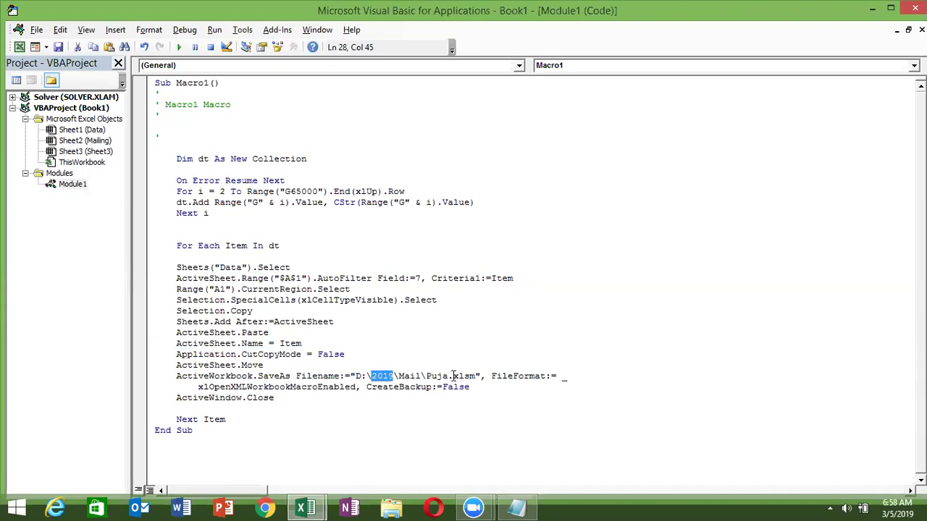
left_click(426, 376)
type("\"")
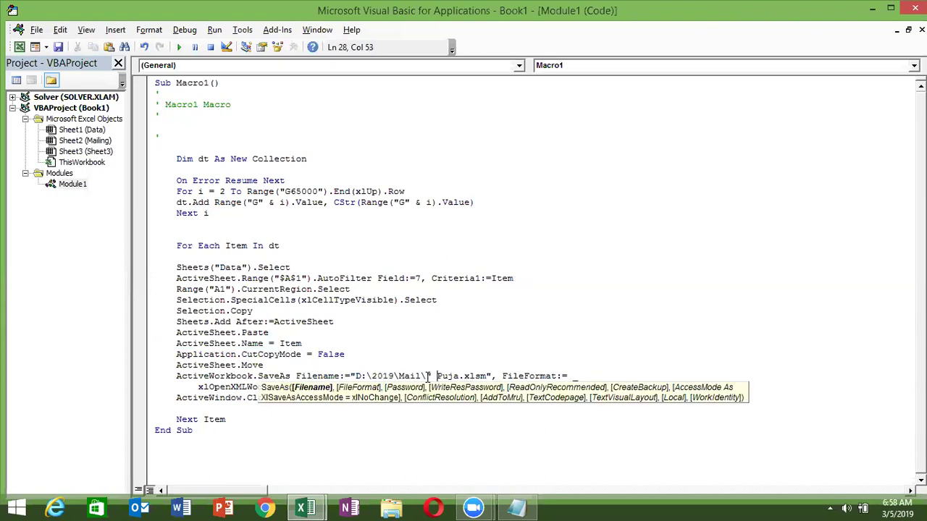
type(" &")
key("Delete")
key("Delete")
key("Delete")
key("Delete")
type("item ")
type("\"")
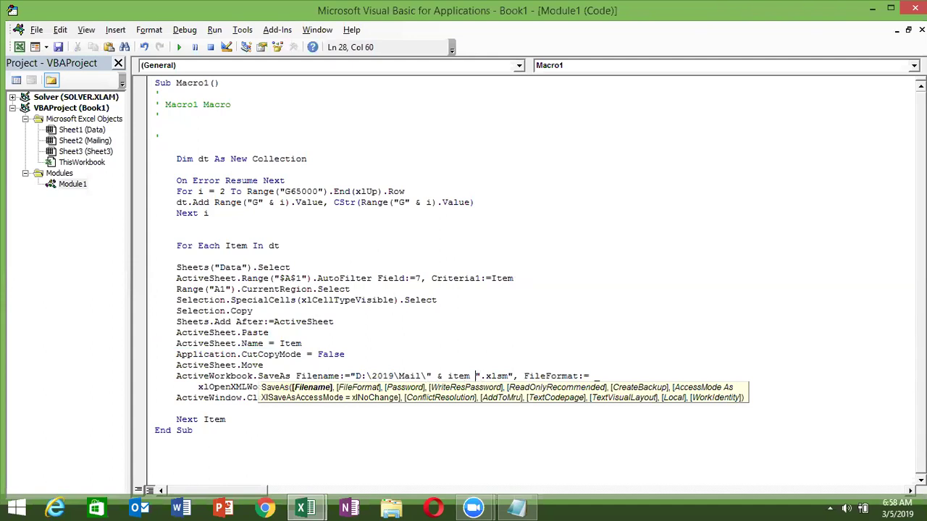
type("&")
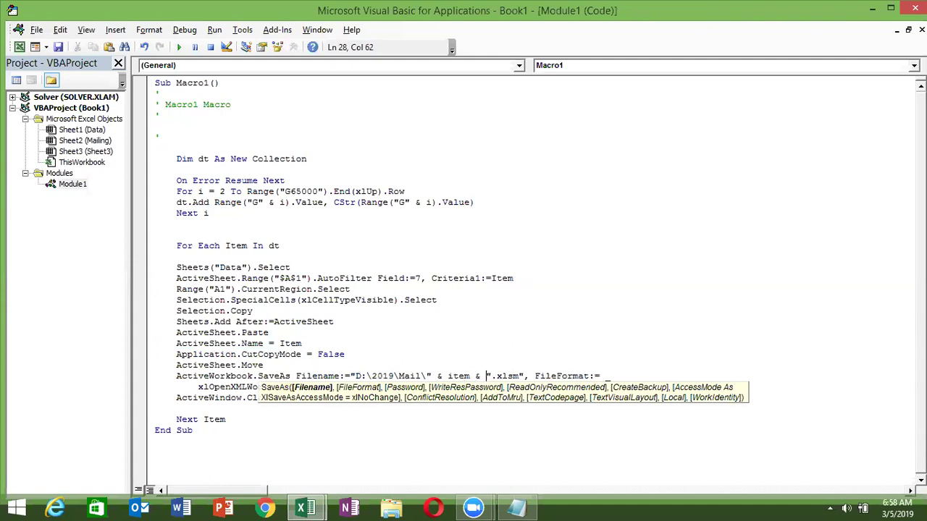
left_click(369, 430)
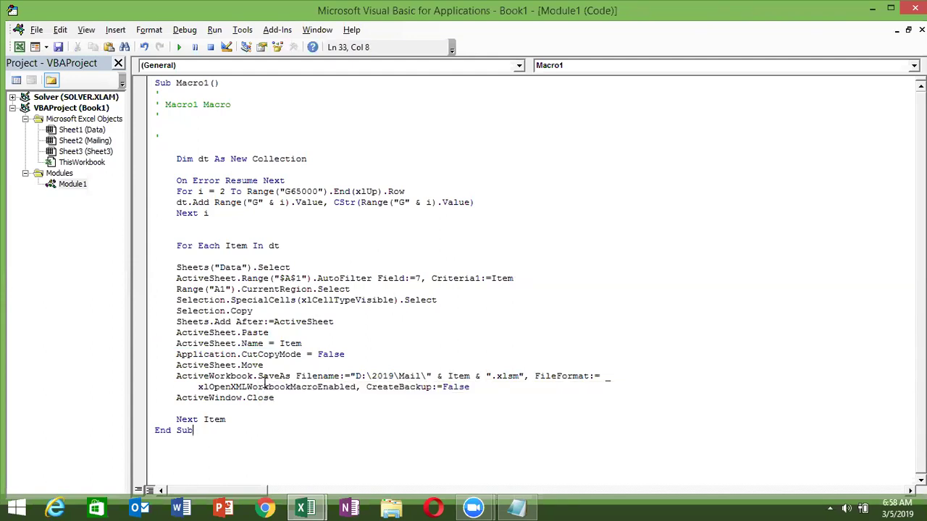
double_click(236, 246)
double_click(273, 247)
double_click(208, 247)
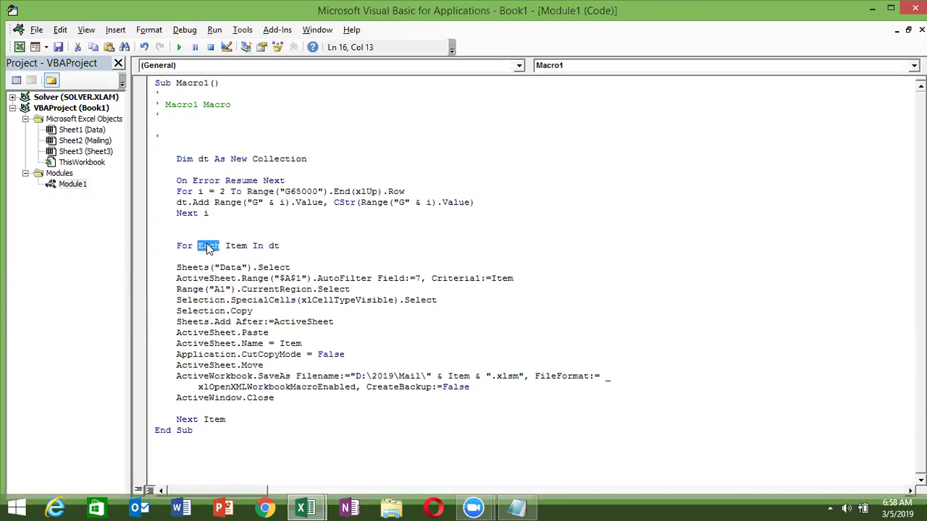
double_click(274, 248)
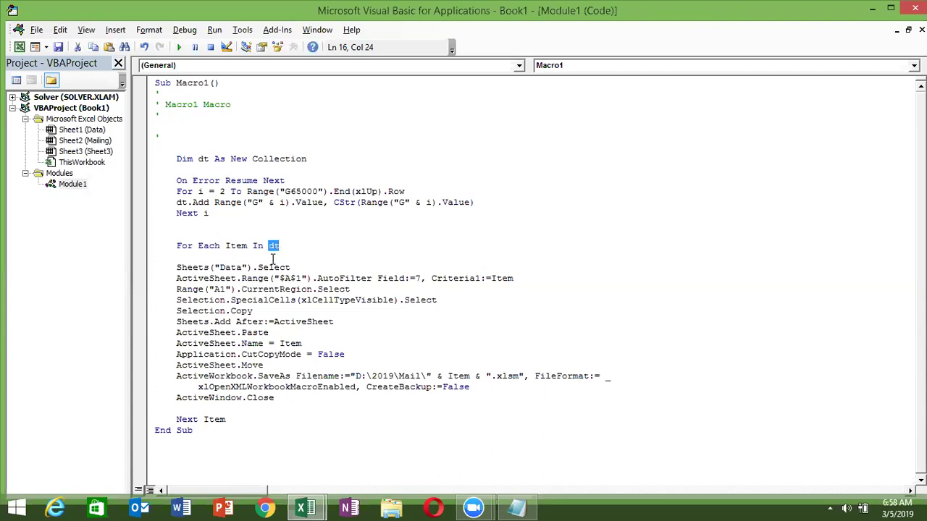
left_click(227, 255)
left_click(200, 408)
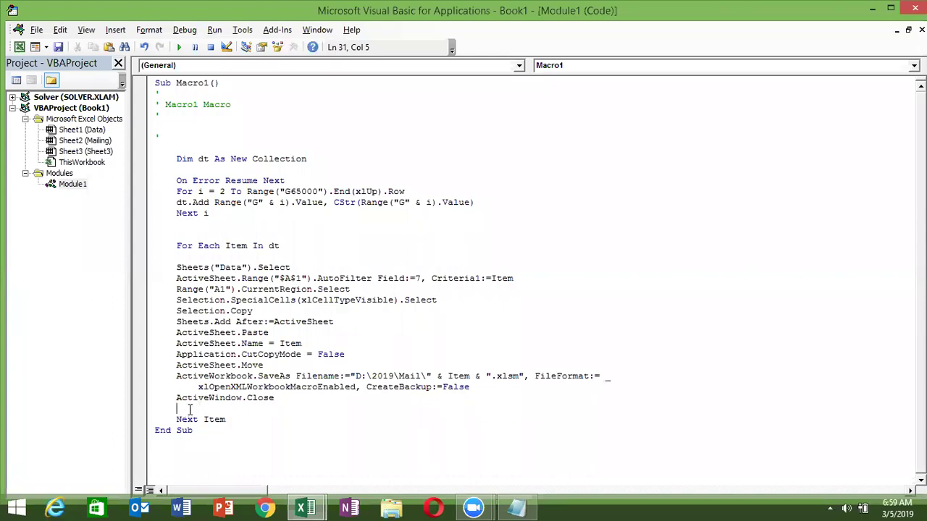
left_click(183, 396)
left_click(388, 319)
left_click(308, 342)
left_click(361, 392)
left_click(305, 254)
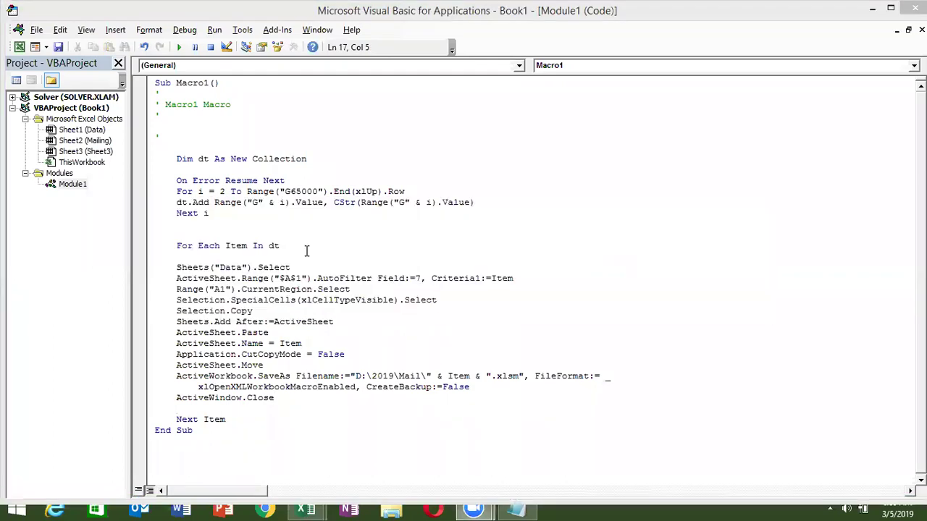
key("alt+Tab")
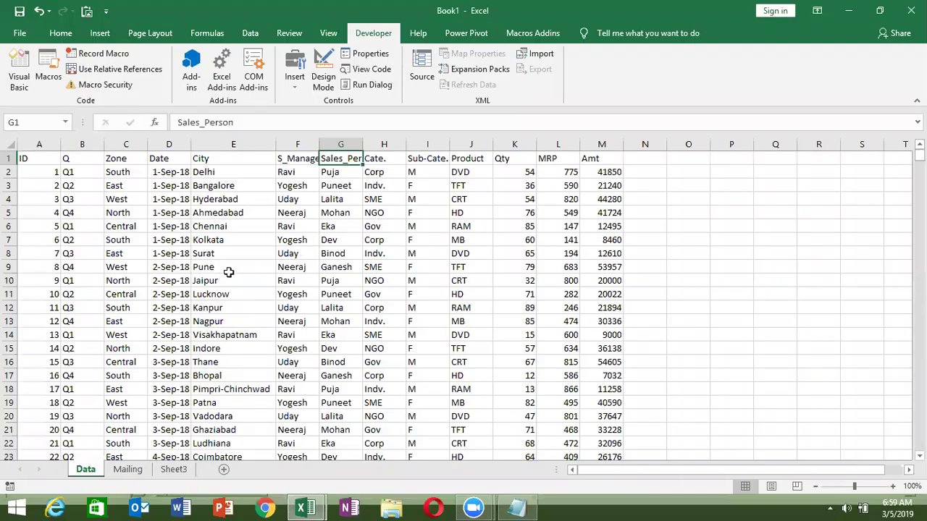
left_click(246, 261)
key("ctrl+Down")
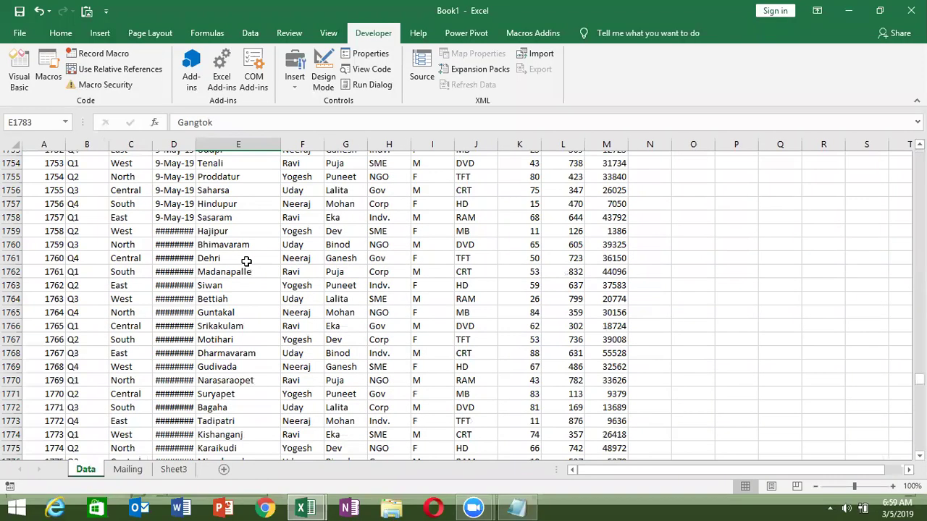
key("ctrl+Up")
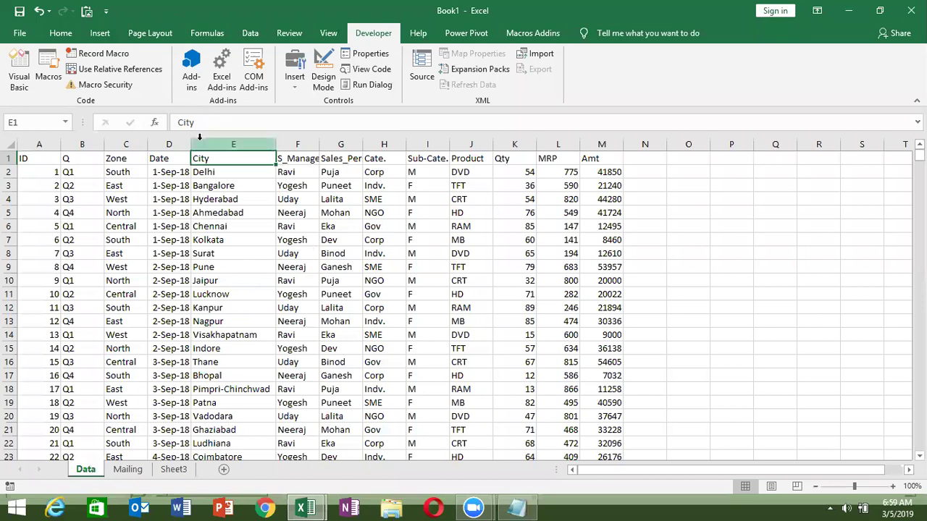
left_click(179, 186)
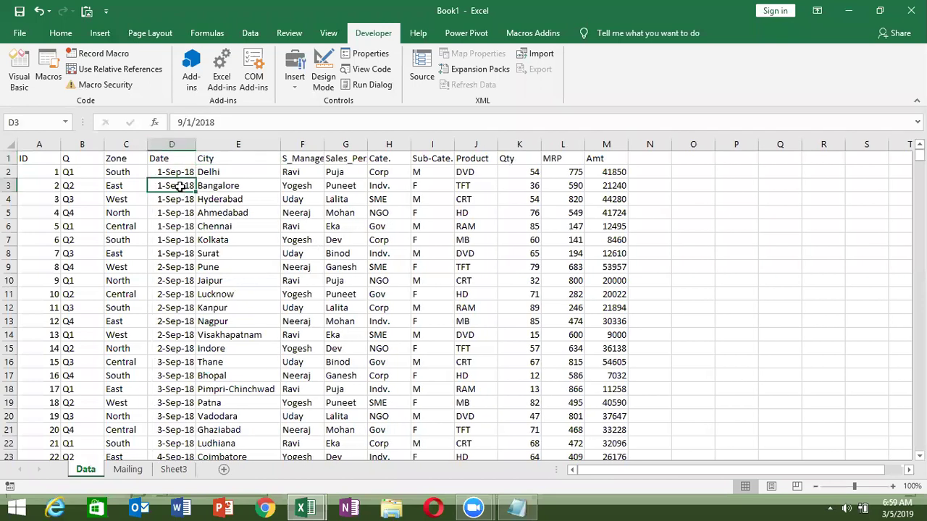
key("ctrl+Down")
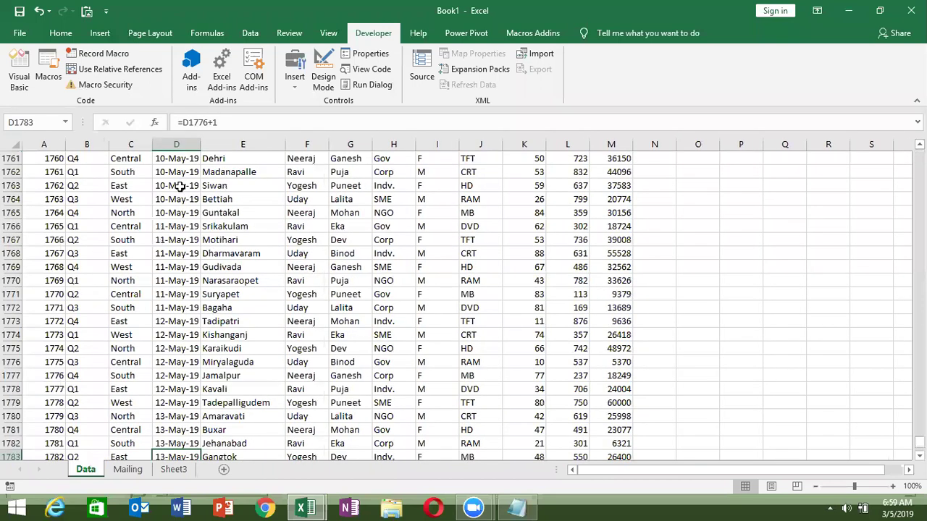
key("ctrl+Up")
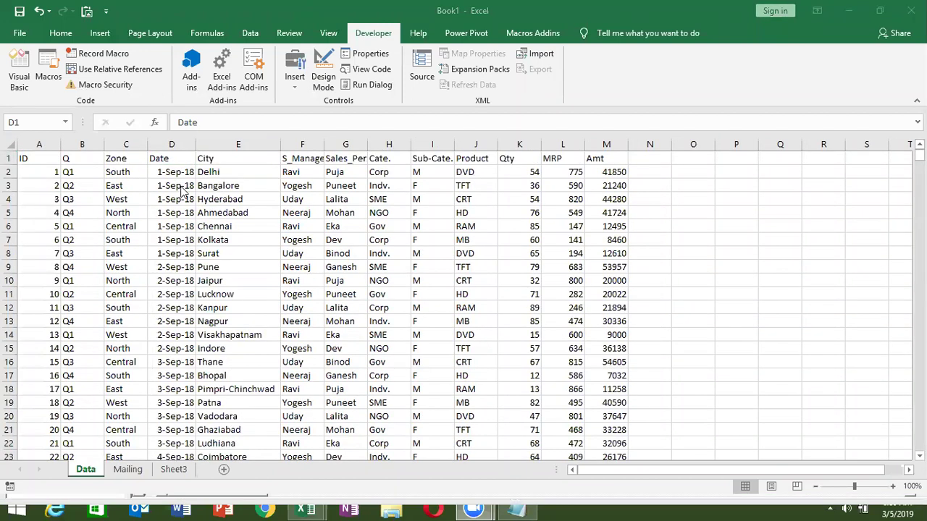
key("alt+Tab")
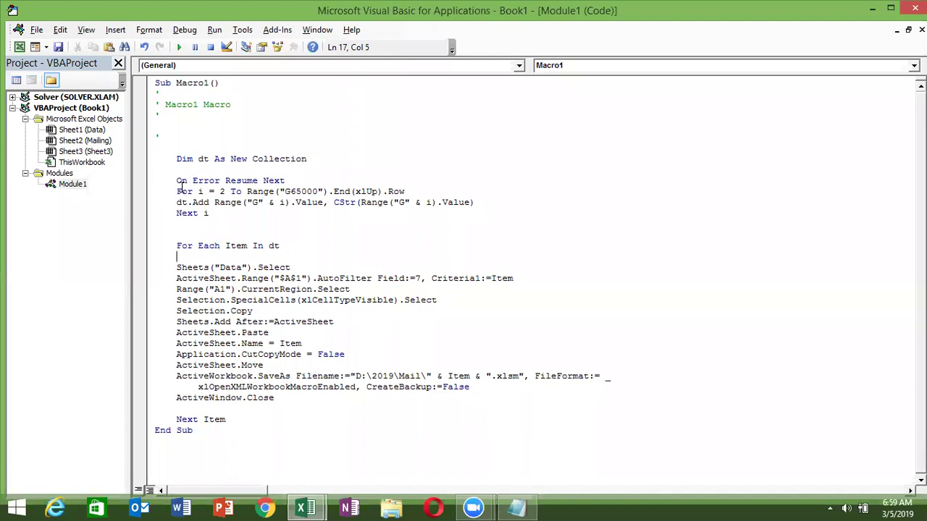
Insert blank lines above Next Item and below the opening comments of Macro1
left_click(185, 410)
key("Return")
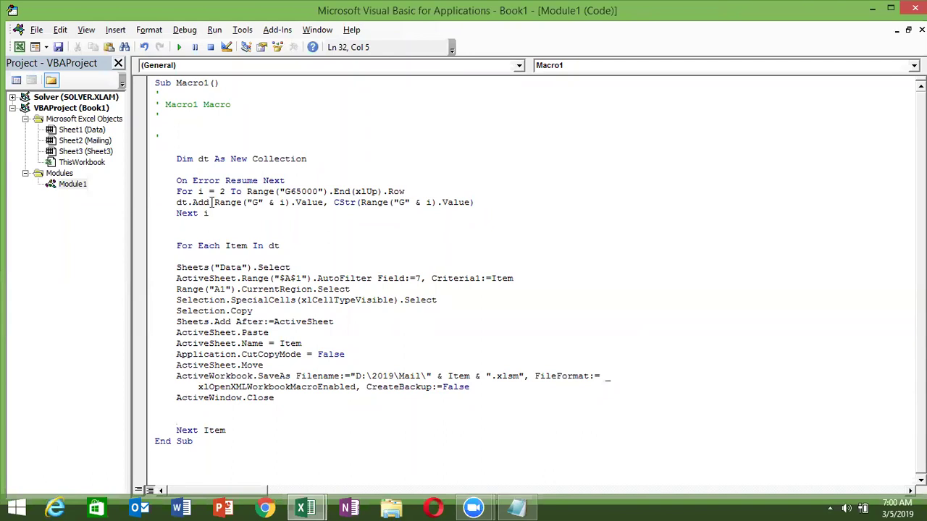
left_click(194, 137)
key("Return")
key("Return")
key("Down")
type("1")
key("BackSpace")
key("Up")
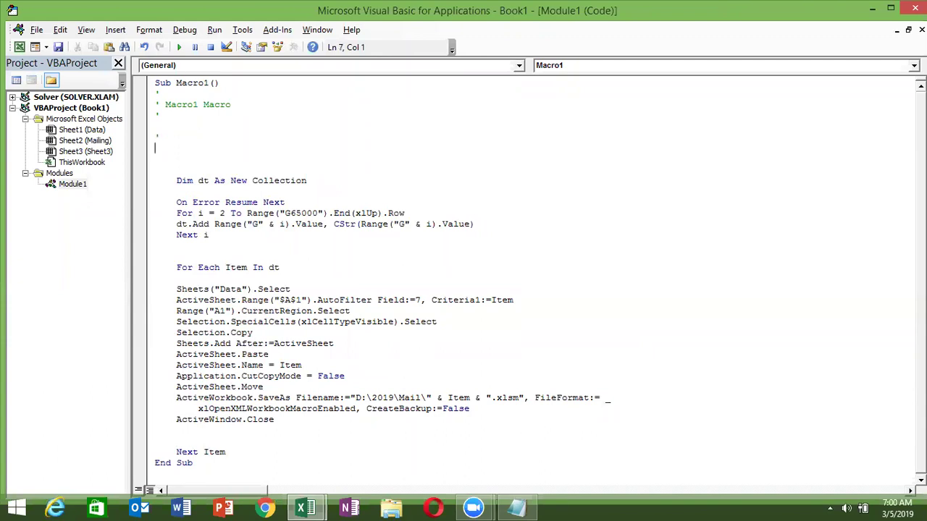
Declare Dim out As Object and Dim mail As Object, then begin set out = CreateObject("Outlook.Application")
type("dim ")
type("out as ")
type("ob")
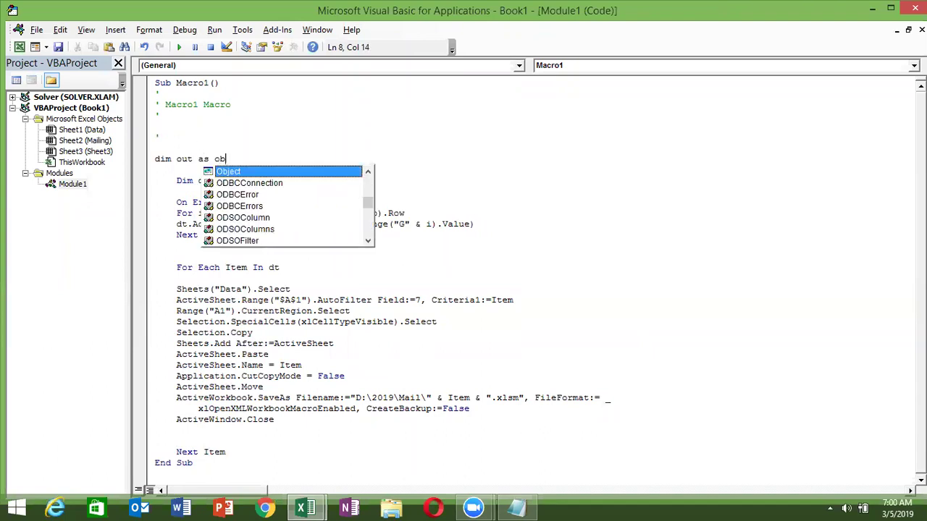
key("Tab")
key("Return")
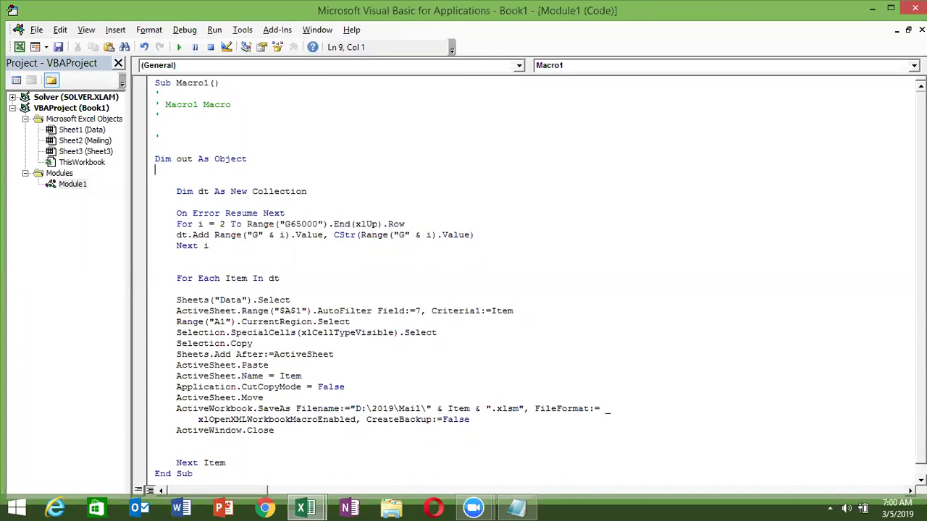
type("dim ")
type("m")
type("ail a")
type("s Ob")
key("Tab")
key("Return")
key("Return")
key("Return")
type("set out = createobject")
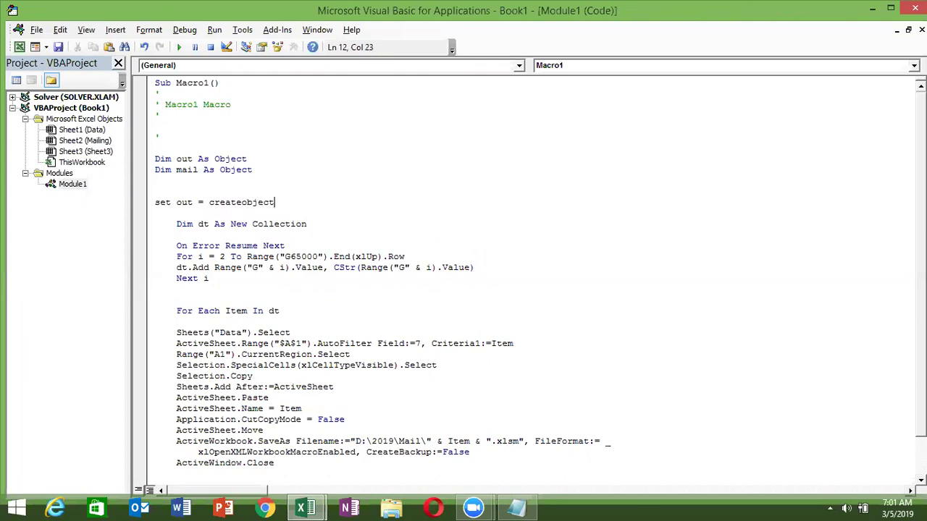
type("(\"")
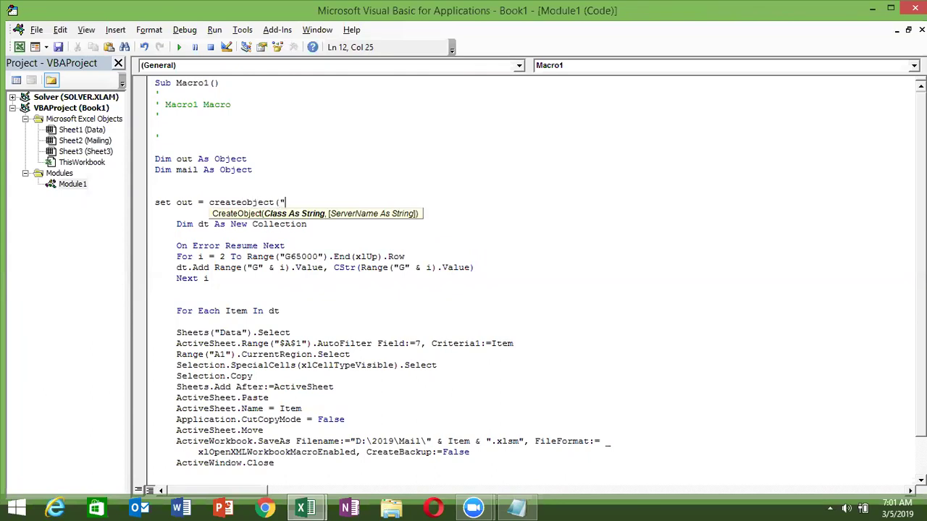
type("Outlook.Applicati")
Complete Set out = CreateObject("Outlook.Application") and add Set mail = out.createitem(0) below it
type("on")
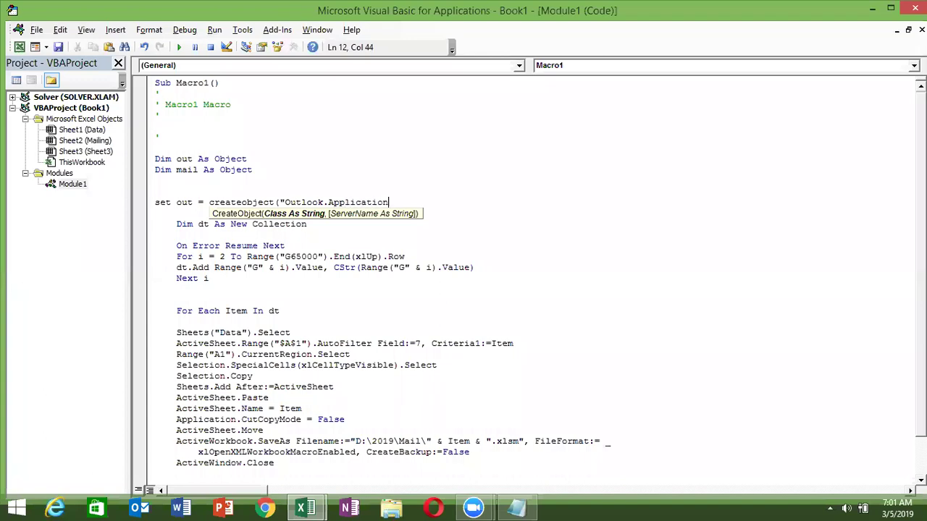
type("\")")
key("Return")
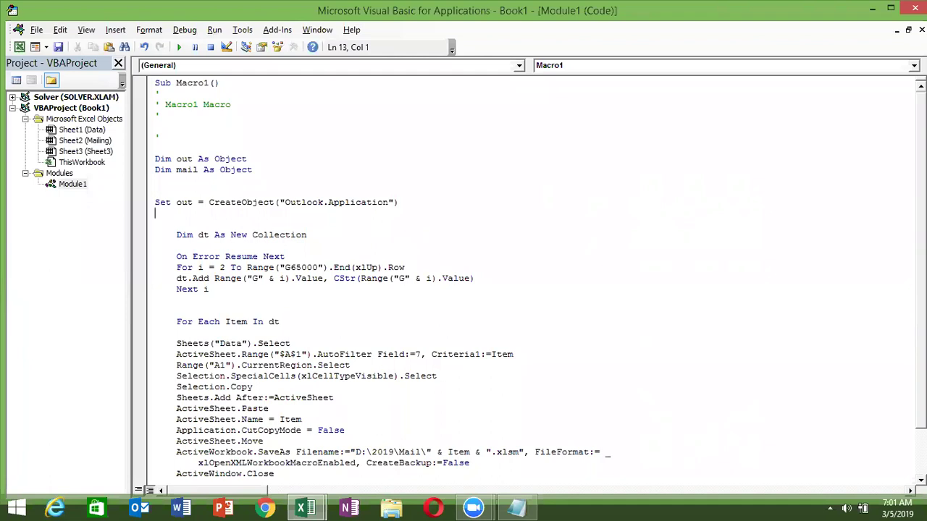
type("set mail =")
type("out.")
type("createitem(0)")
key("Down")
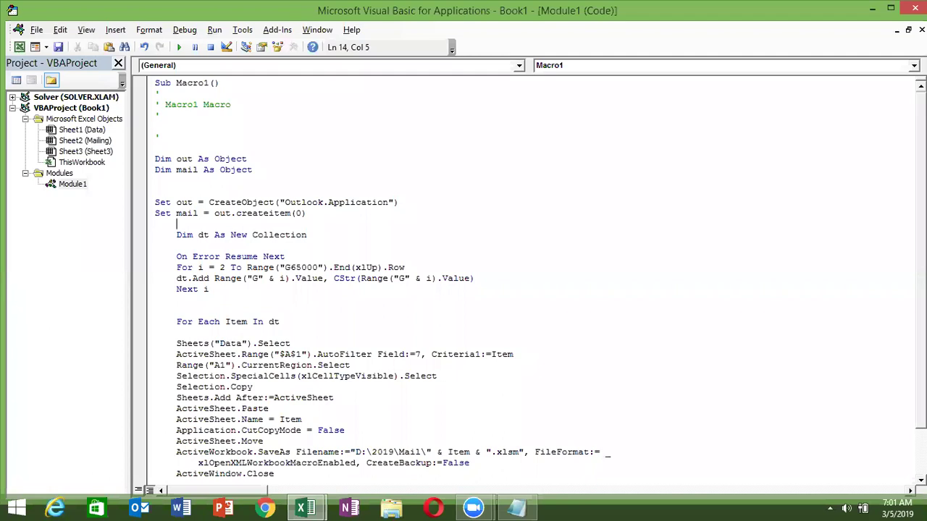
Check the out and mail declarations, then insert three blank lines above Next Item
double_click(186, 158)
left_click(186, 179)
double_click(187, 169)
left_click(187, 170)
left_click(212, 227)
key("ctrl+End")
key("Up")
key("Up")
key("Up")
key("Return")
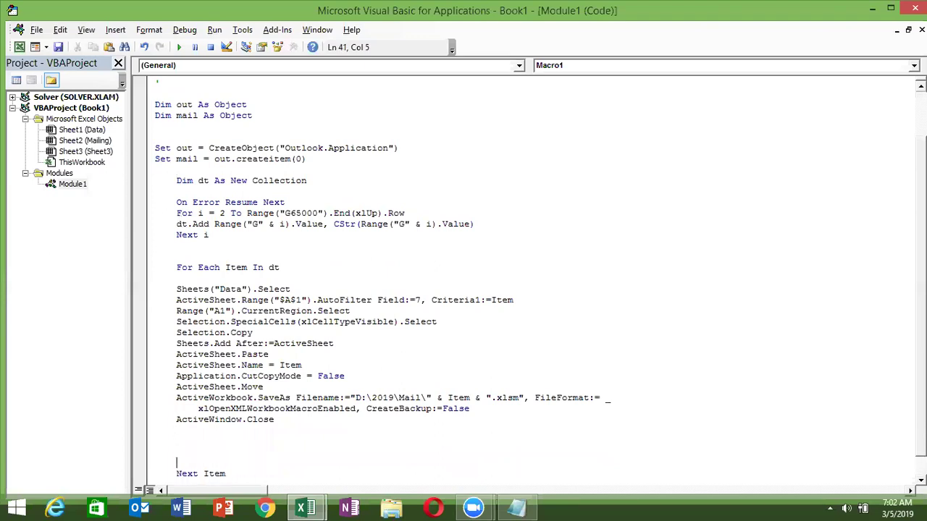
key("Return")
key("Return")
key("Down")
key("Down")
Move through the code, briefly start a With line inside the loop, and return to Set mail
key("Up")
key("Up")
key("Up")
key("Up")
key("Up")
key("Up")
key("Down")
key("Down")
key("Down")
key("Down")
key("Down")
key("Down")
key("Down")
key("Down")
key("Down")
key("Down")
key("Down")
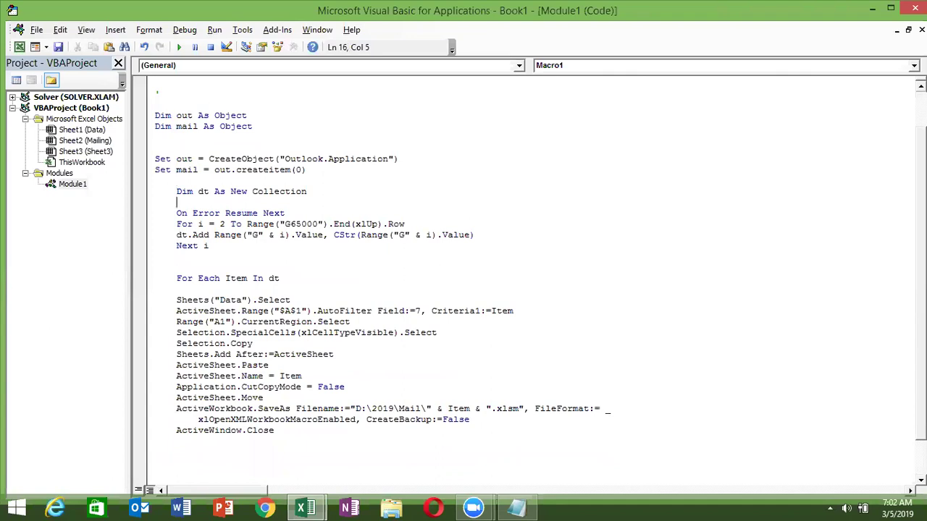
left_click(176, 213)
key("Down")
key("Down")
key("Down")
key("Down")
key("Down")
key("Down")
key("Down")
key("Up")
key("Up")
key("Up")
key("Up")
key("Up")
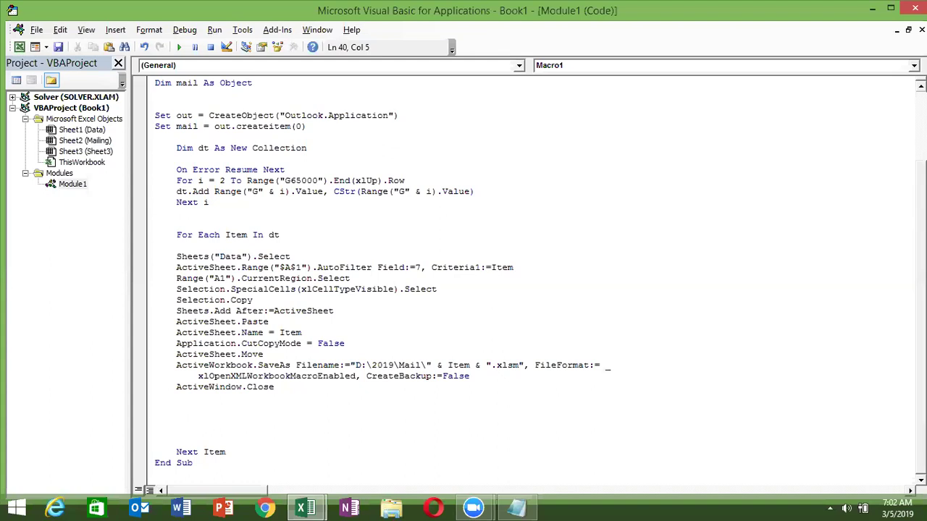
type("with")
key("BackSpace")
key("BackSpace")
key("BackSpace")
key("BackSpace")
left_click(177, 409)
left_click(186, 127)
Declare id As String and start id = Application.WorksheetFunction.VLookup inside the loop
key("Down")
key("Down")
key("Down")
type("dim id as ")
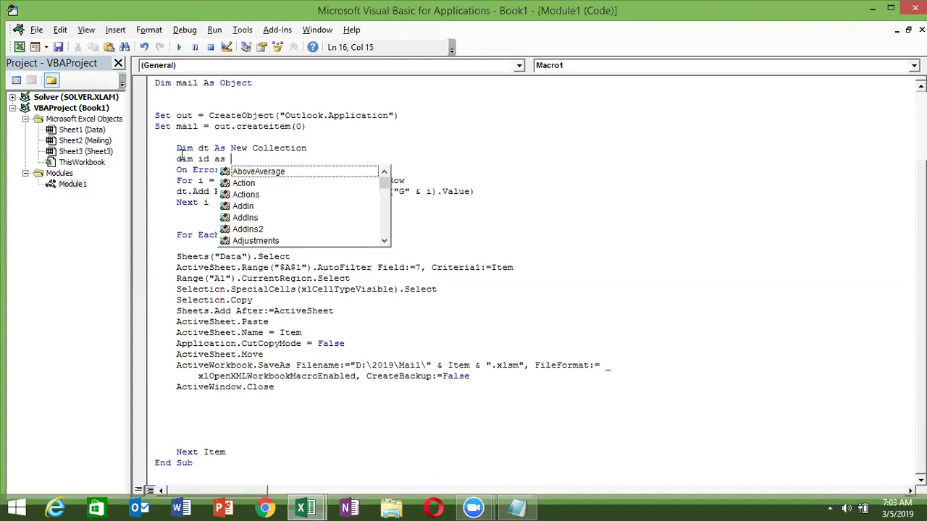
type("String")
left_click(189, 402)
type("id=")
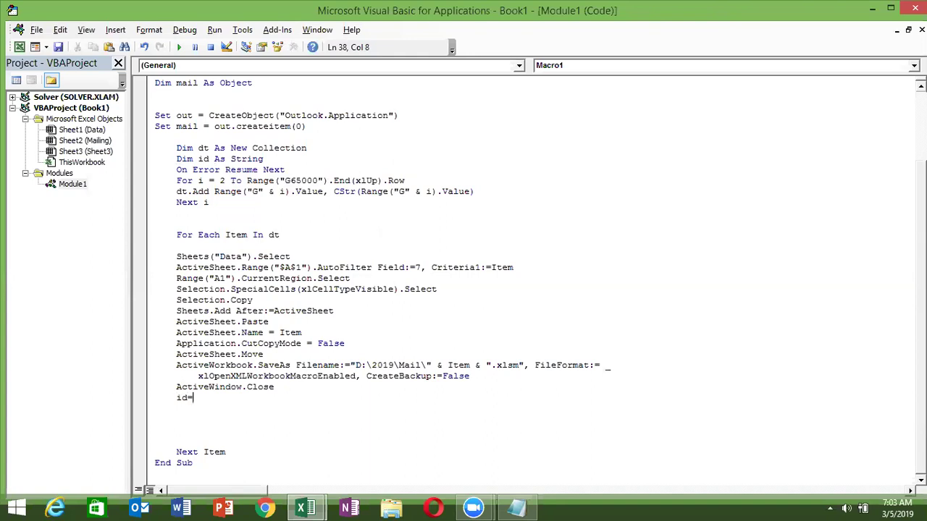
type("application.wo")
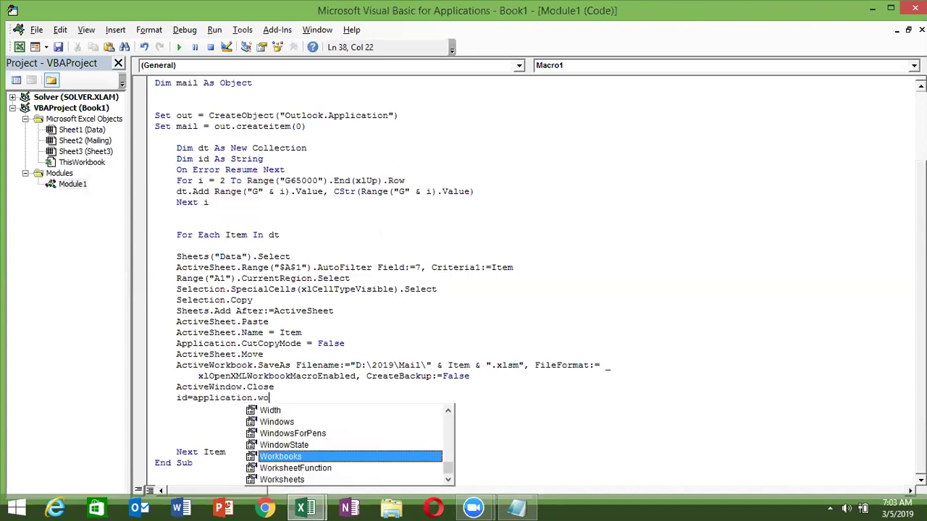
key("Down")
key("Tab")
type(".vlo")
key("BackSpace")
key("BackSpace")
key("BackSpace")
key("BackSpace")
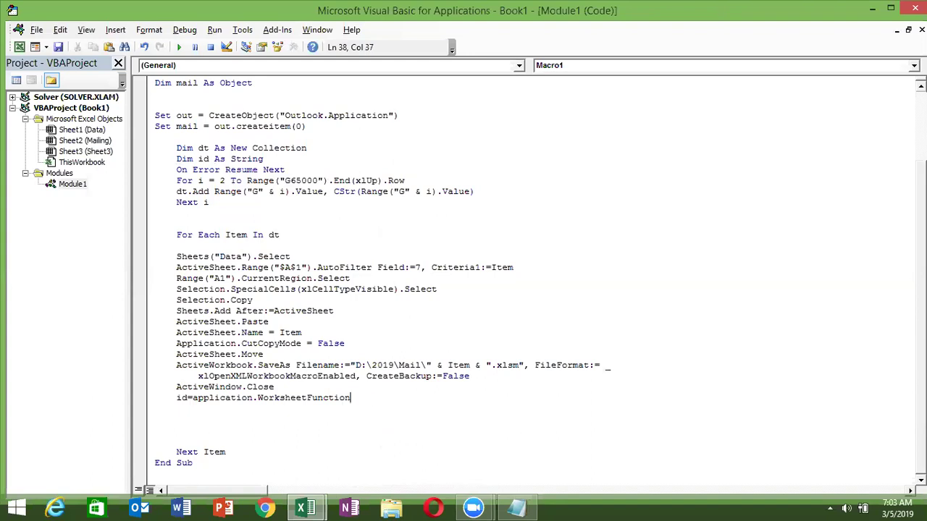
type(".vl")
key("Tab")
Complete the VLookup arguments as Item, Sheets("Mailing").Range("A:B"), 2, 0 after checking the Mailing sheet
type("(")
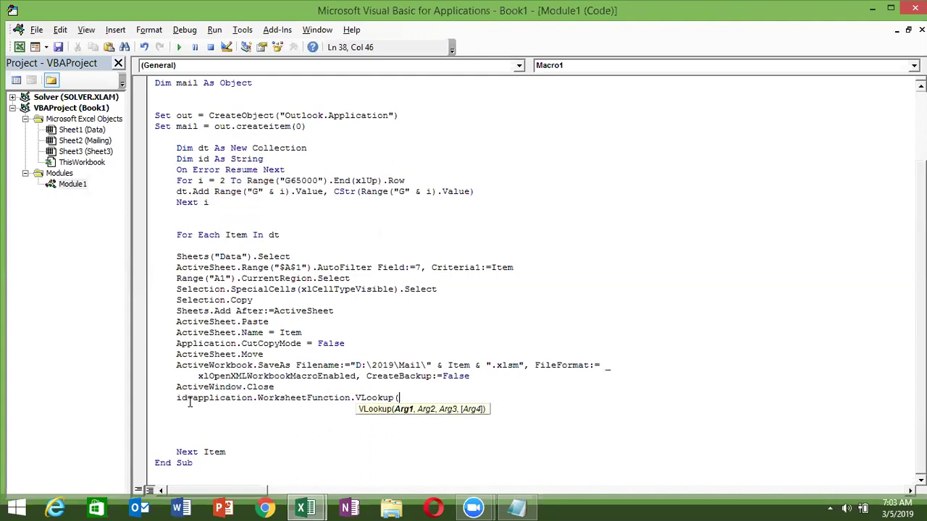
type("item,sheets(")
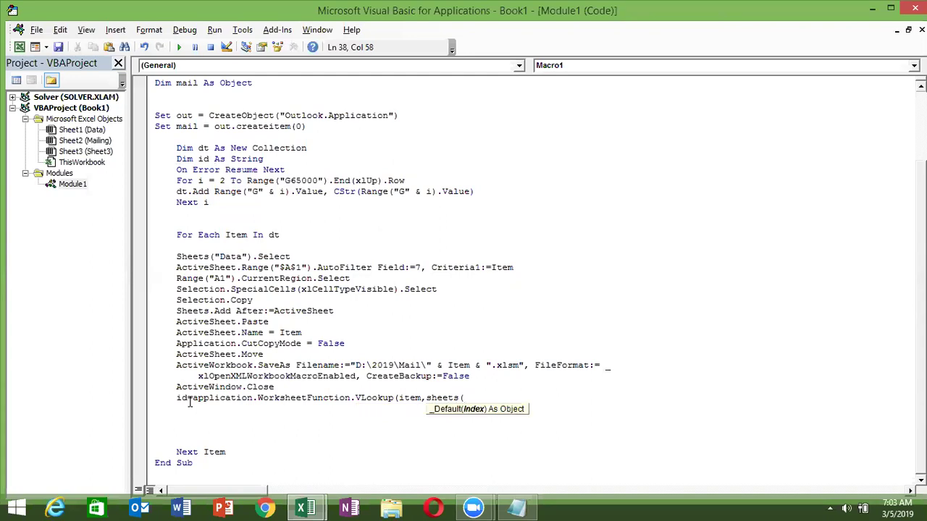
key("alt+Tab")
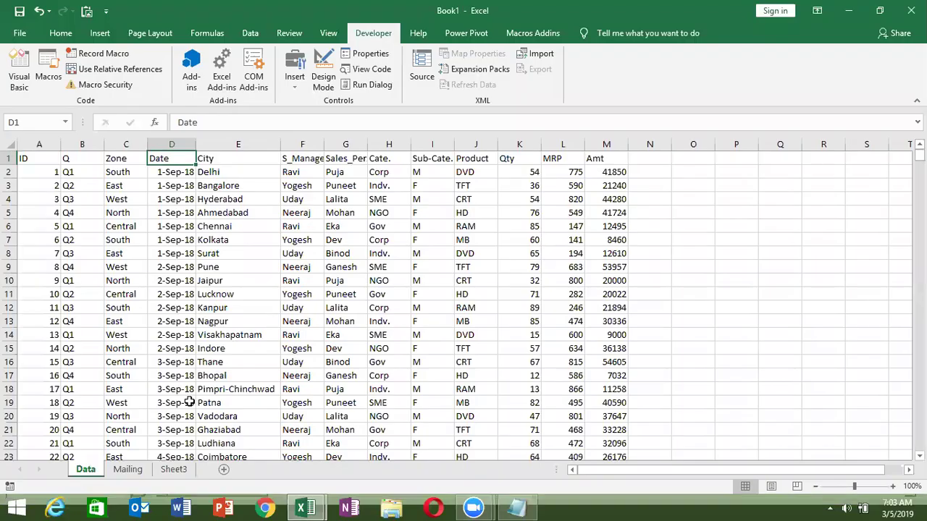
left_click(128, 474)
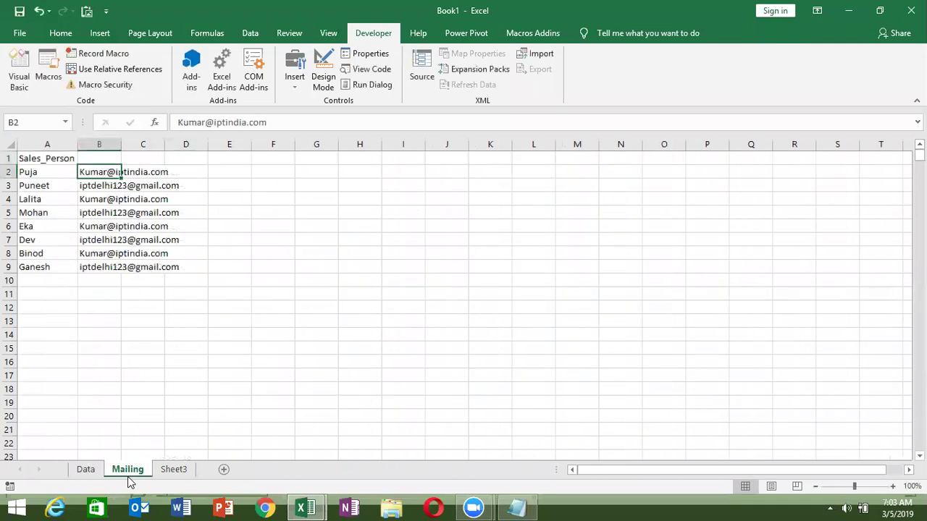
key("alt+Tab")
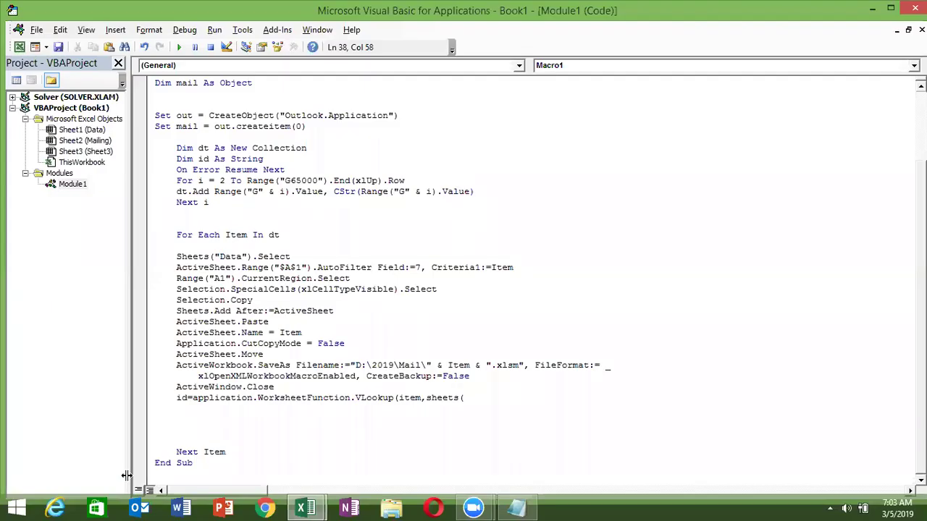
type("\"Mailing\")")
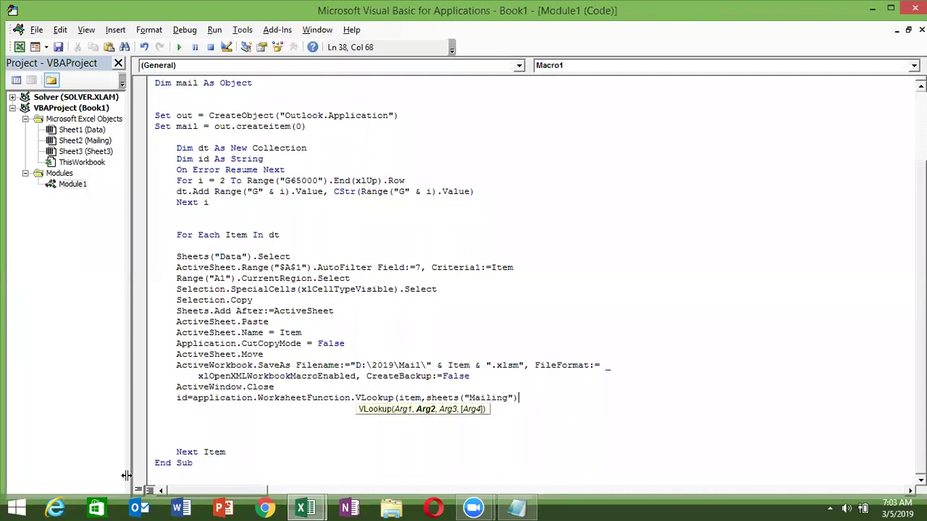
type(".range(\"A:B\"),")
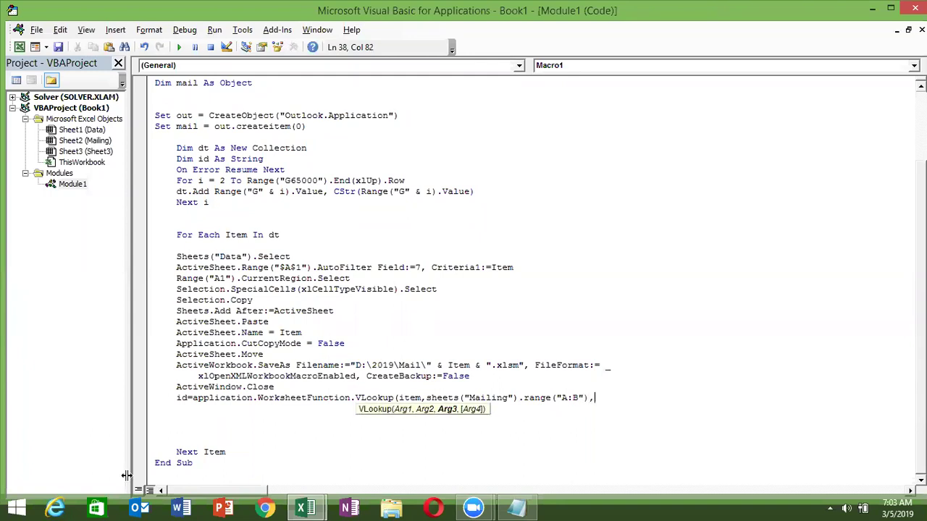
type("2,0)")
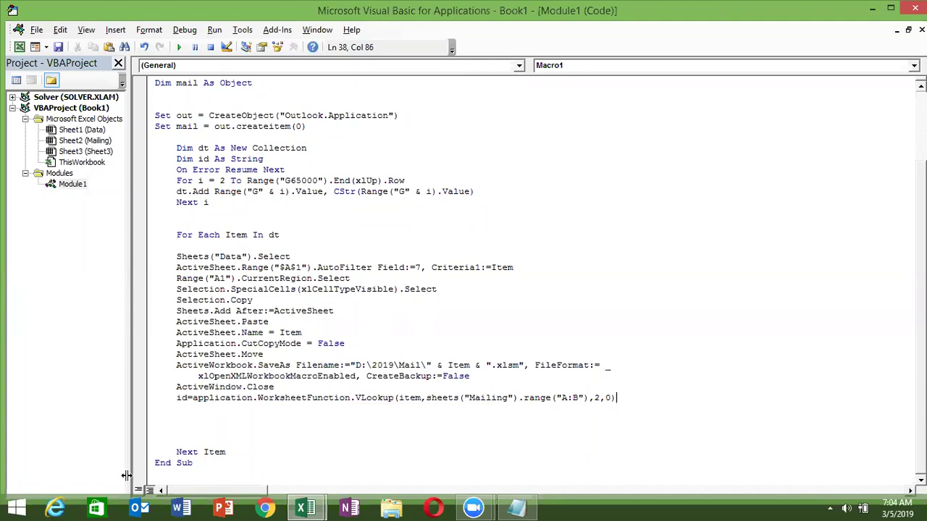
Add a With mail block setting .To = id, .CC = "" and .Bcc = ""
key("Return")
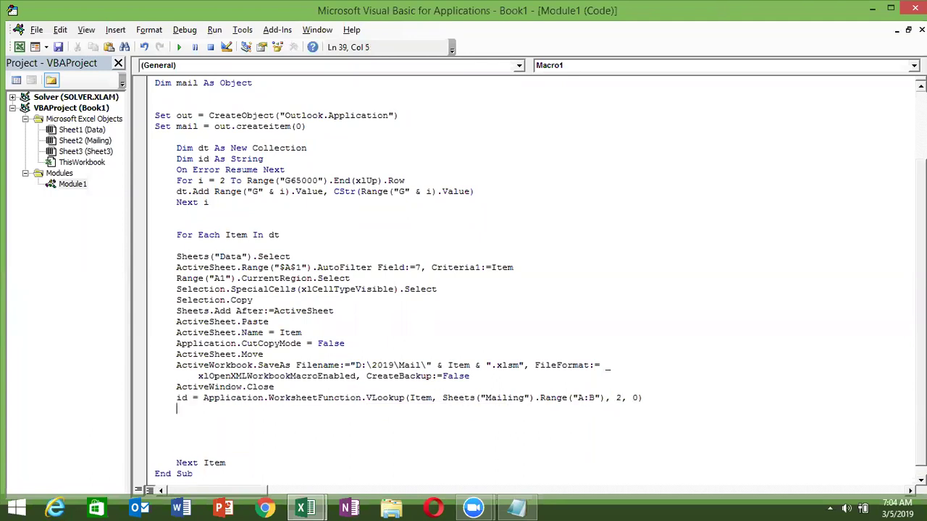
key("Return")
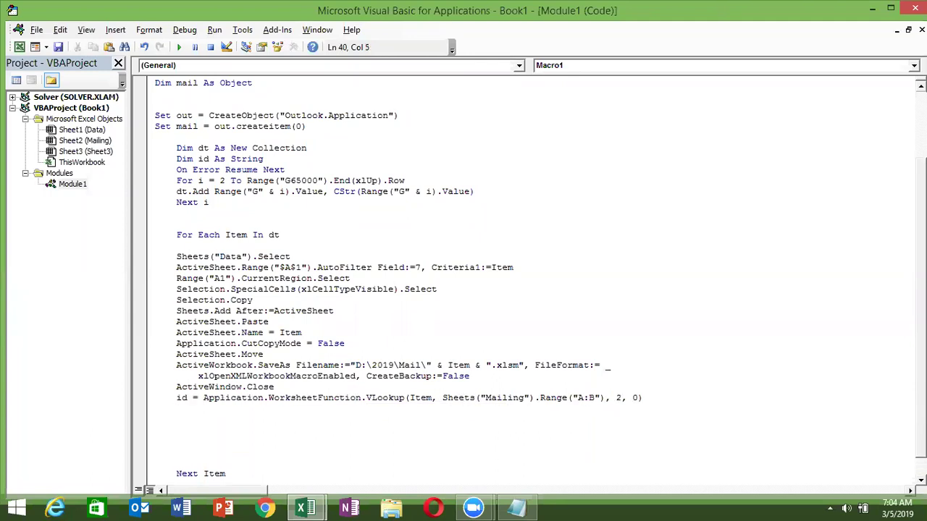
type("with mail")
key("Return")
key("Tab")
type(".To = ")
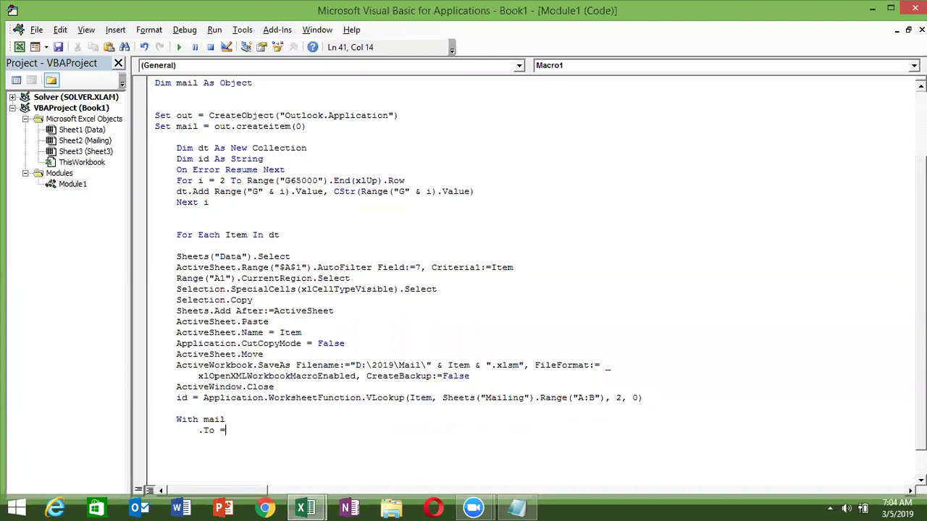
type("id")
key("Return")
type(".")
type("CC = \"\"")
key("Return")
type(".")
type("Bcc ")
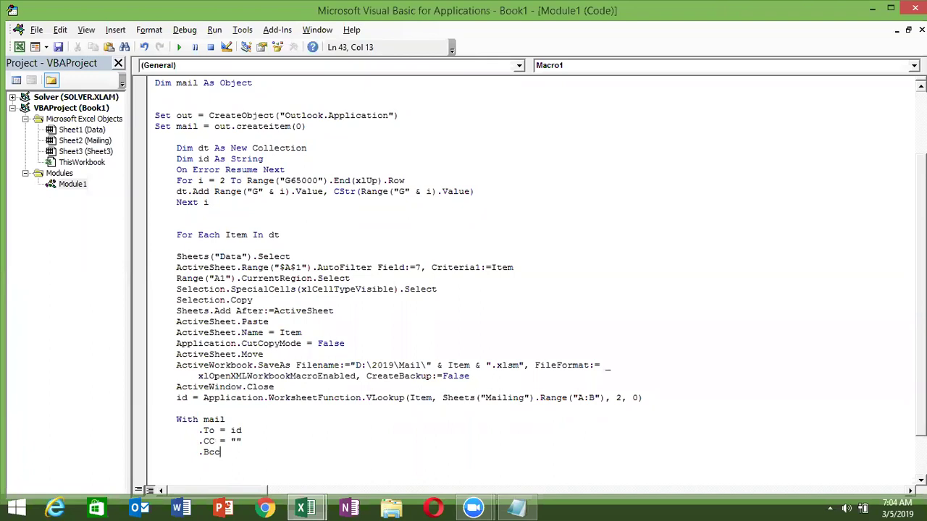
type("= \"\"")
key("Return")
Set .Subject to "File" and start .Body = "Hi" & vbNewLine
type(".")
type("su")
type("bject=\"")
type("File\"")
key("Return")
type(".Body = \"Hi\" ")
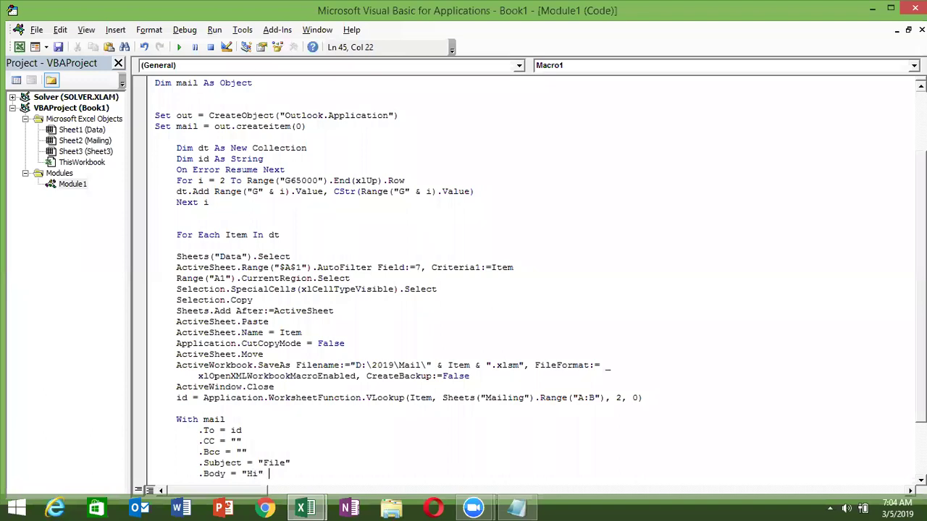
type("&")
key("BackSpace")
key("BackSpace")
type("\"")
key("BackSpace")
type("& ")
type("\"")
type("F")
key("BackSpace")
key("BackSpace")
type("vb")
type("newline ?&")
key("BackSpace")
key("BackSpace")
Extend .Body with "Please Find Attached File", "Thanks & Regards" and the sender's name, separated by vbNewLine
type("& ")
type("\"\"")
key("Return")
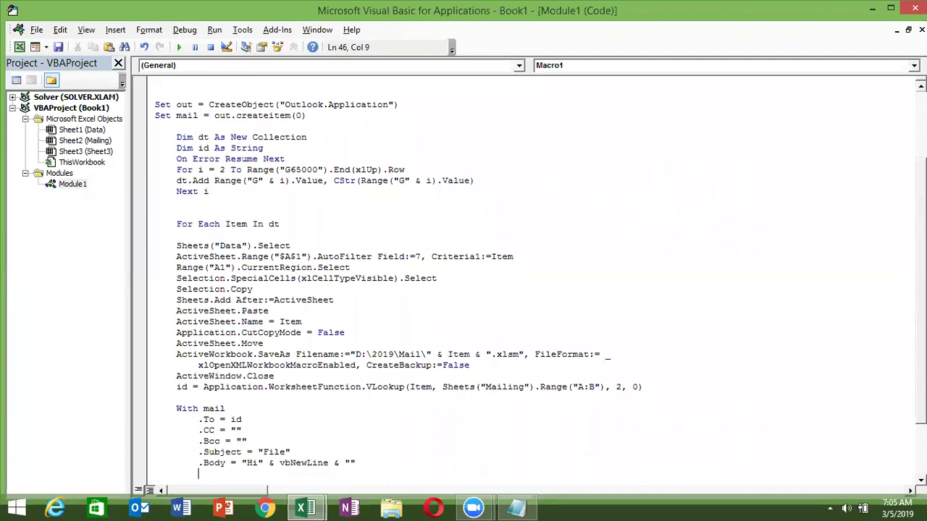
left_click(350, 463)
type("Please Find Attached File")
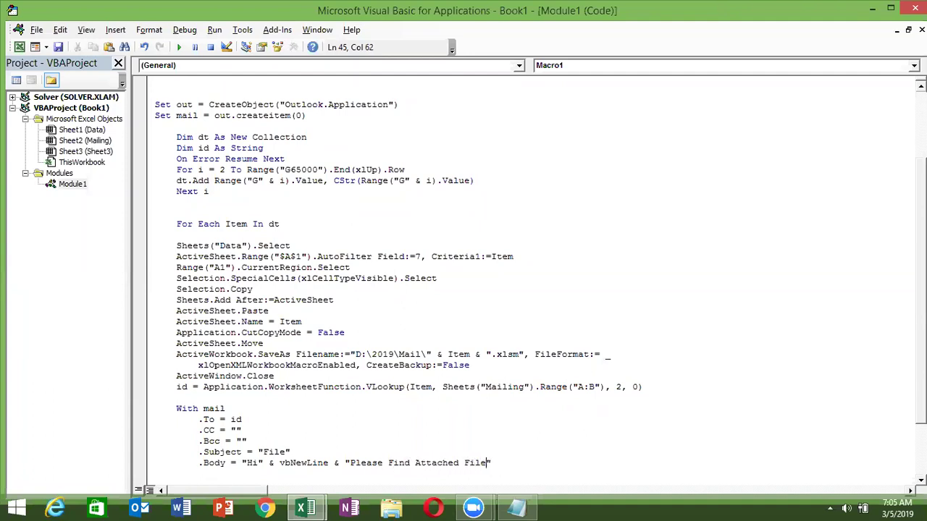
left_click(497, 463)
type("&")
key("BackSpace")
type("& ")
type("vbnew ")
type("Li")
key("BackSpace")
key("BackSpace")
key("BackSpace")
type("line & ")
type("\"Thanks & Regards ")
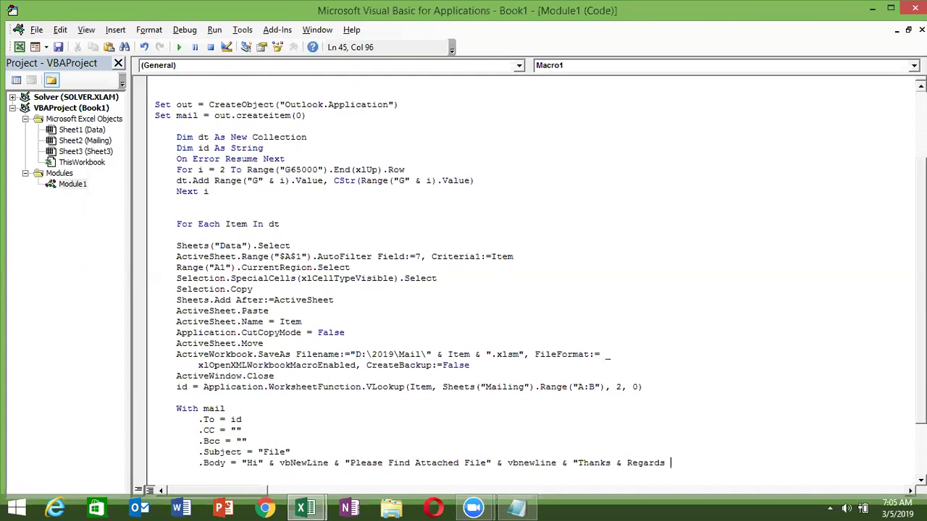
type("&")
key("BackSpace")
key("BackSpace")
type("\" & ")
type("vbnewline ")
type("& \"")
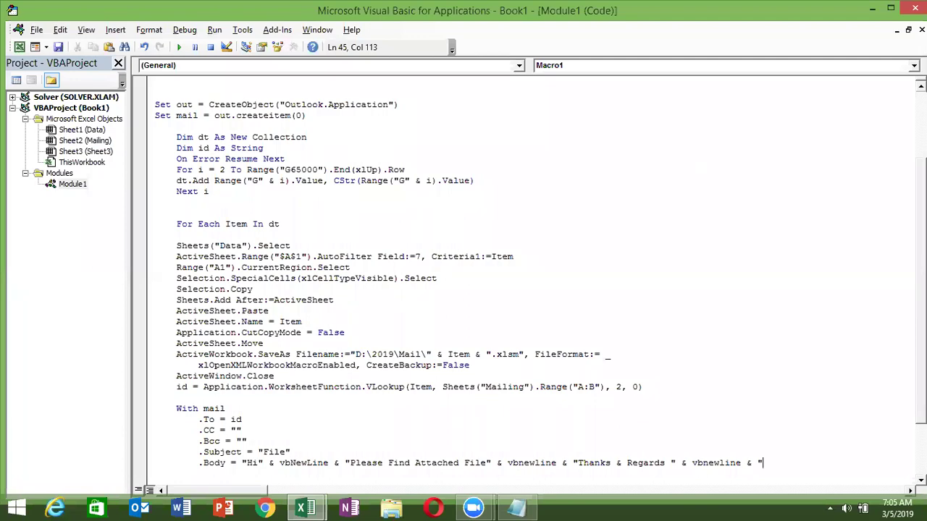
type("Sujeet Kumar\"")
Add a new .Attachements.add line below the Body line in the With block
key("Return")
key("Return")
key("BackSpace")
key("BackSpace")
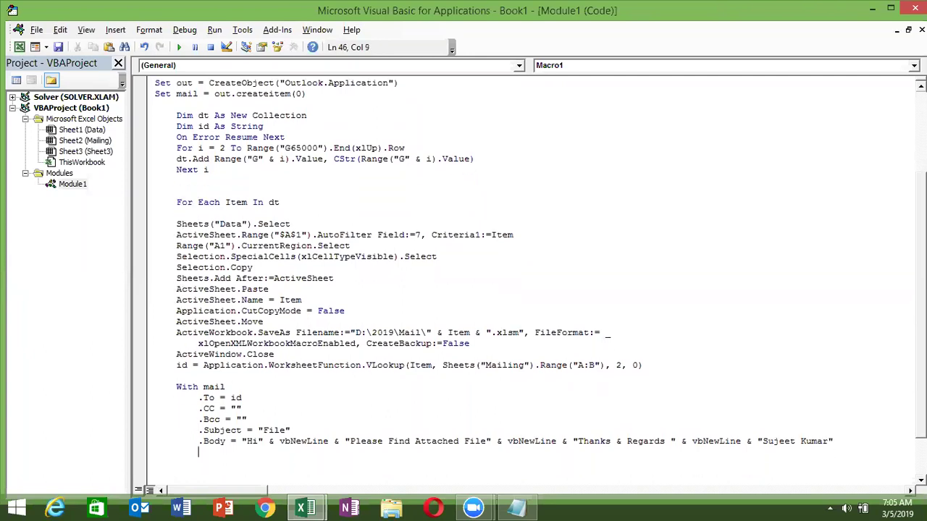
key("BackSpace")
type(".")
type("Attached")
key("BackSpace")
type("men")
type("ts")
type(".add")
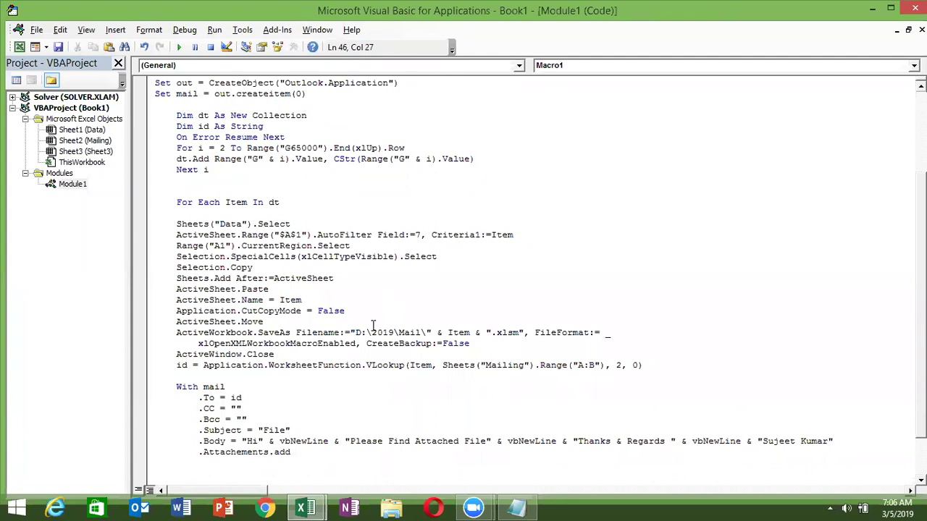
Change the SaveAs extension to .xlsx and remove the FileFormat and CreateBackup arguments
left_click(350, 332)
left_click_drag(350, 332, 526, 332)
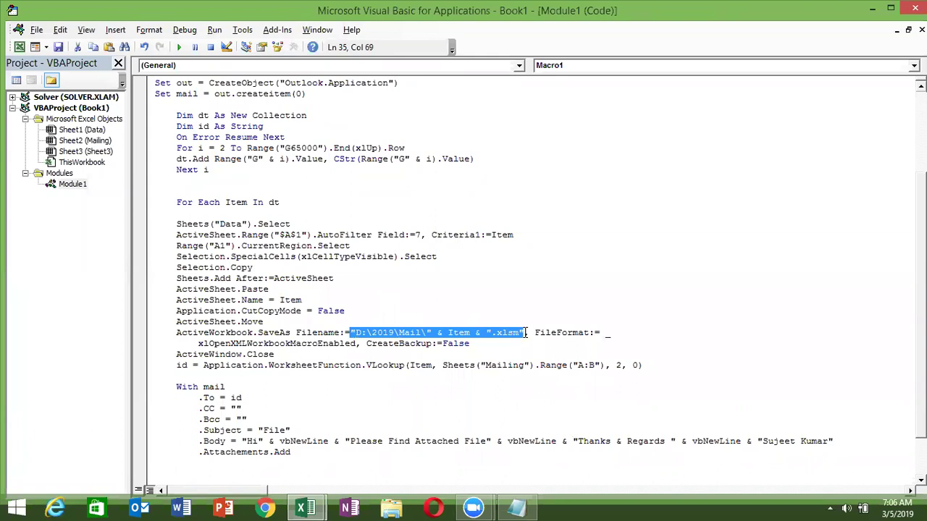
left_click(518, 332)
key("BackSpace")
type("s")
key("Right")
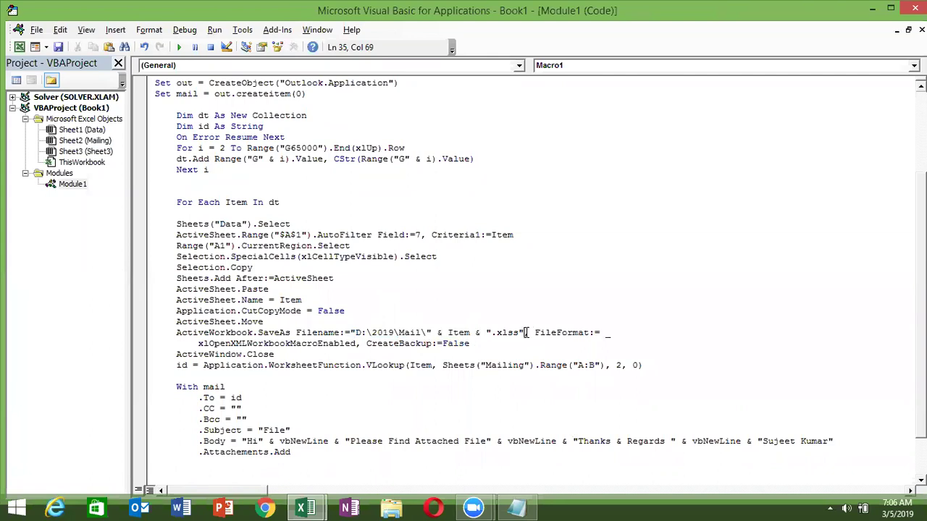
left_click_drag(527, 332, 533, 343)
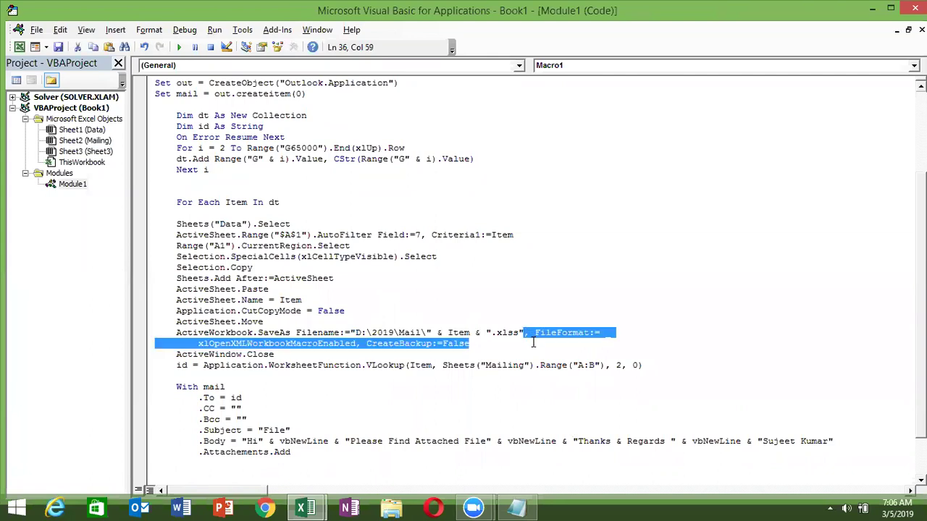
key("Delete")
left_click(515, 333)
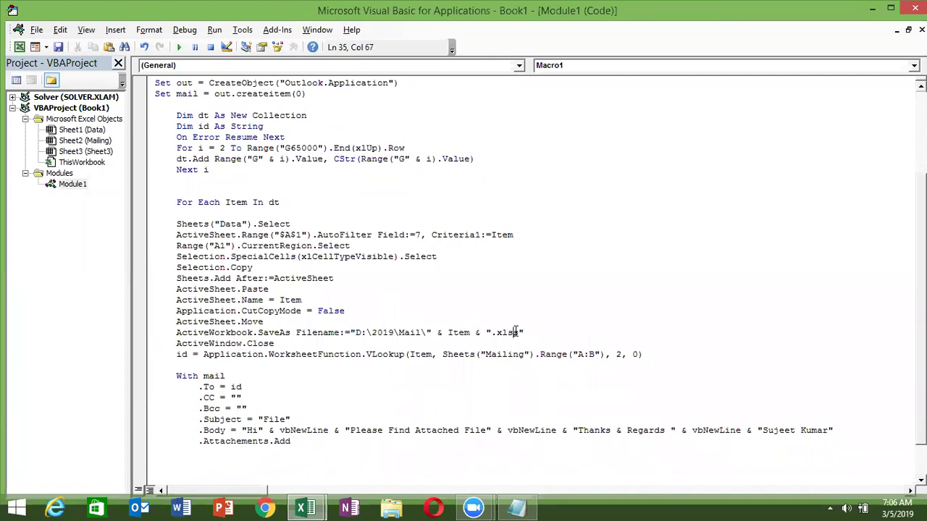
key("Delete")
type("x")
Paste the "D:\2019\Mail\" & Item & ".xlsx" path after .Attachements.Add as the attachment
left_click(475, 386)
left_click_drag(350, 332, 532, 333)
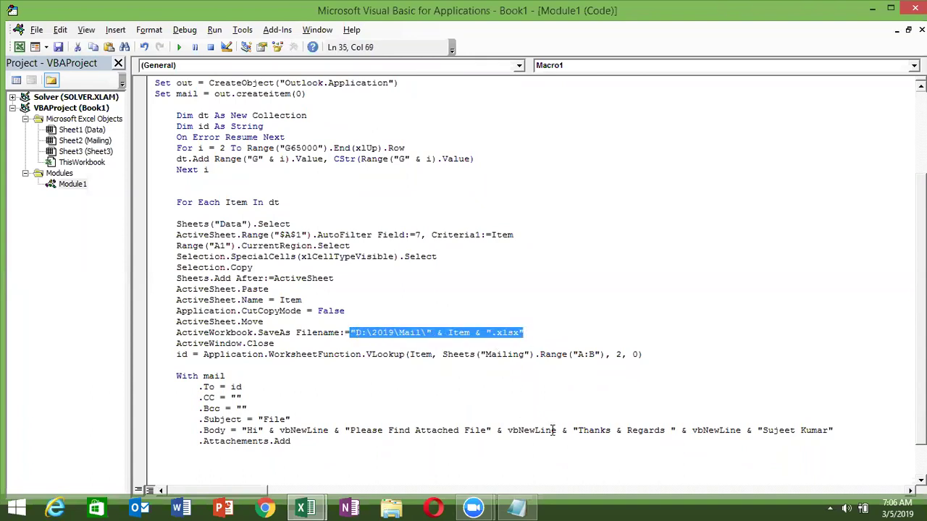
left_click(362, 440)
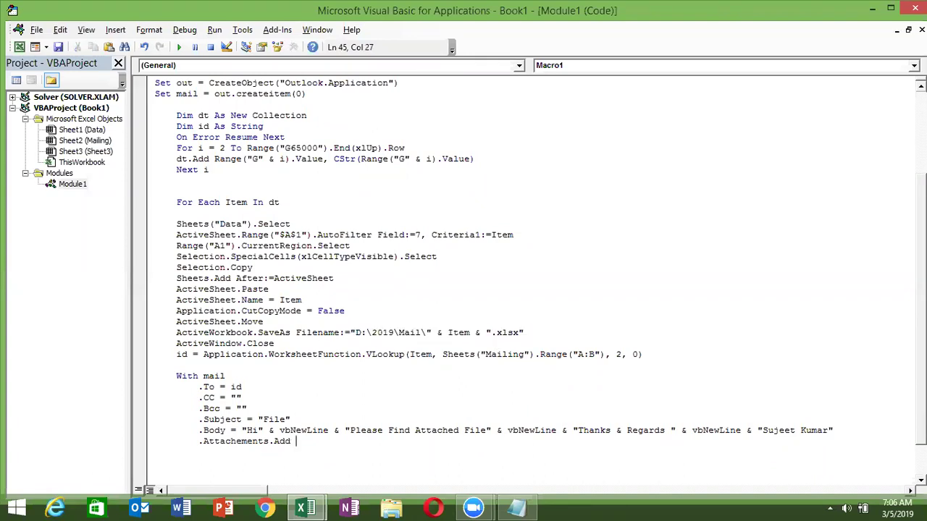
type("\"D:\\2019\\Mail\\\" & Item & \".xlsx\"")
left_click(281, 465)
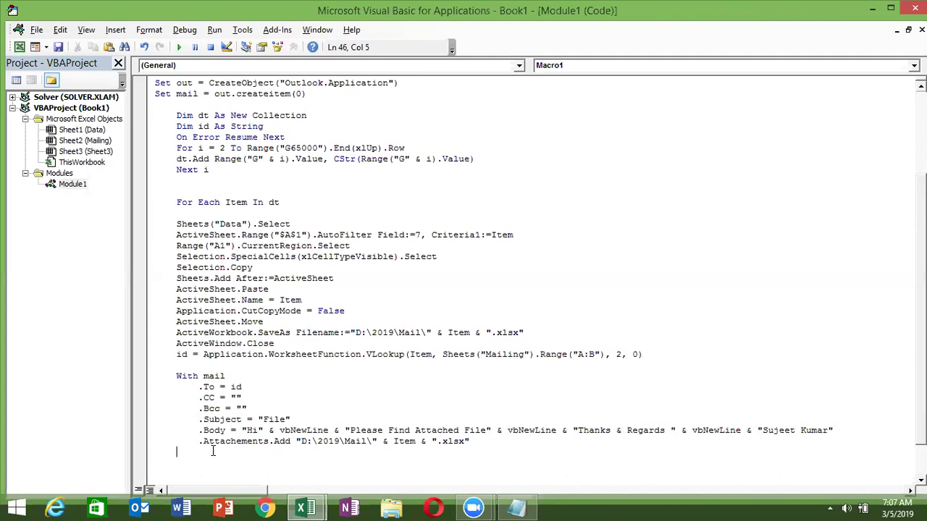
Add .Send to the mail block and close it with End With
key("BackSpace")
type(".send")
key("Return")
key("BackSpace")
type("end")
type("with")
key("Return")
Review the macro from the top and look over the Excel Data sheet
key("Down")
key("Down")
key("Down")
key("Up")
key("Up")
key("Up")
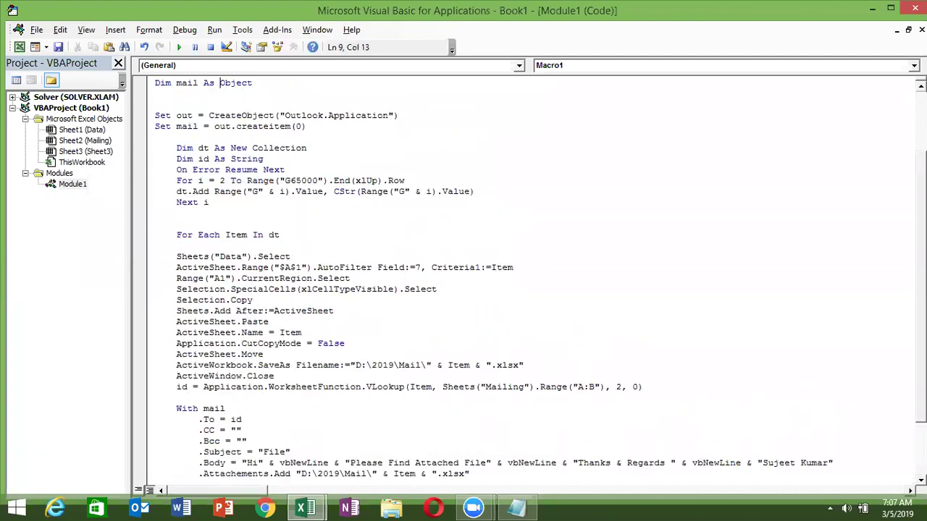
key("Up")
key("Up")
key("Up")
key("alt+Tab")
key("alt+Tab")
left_click(87, 471)
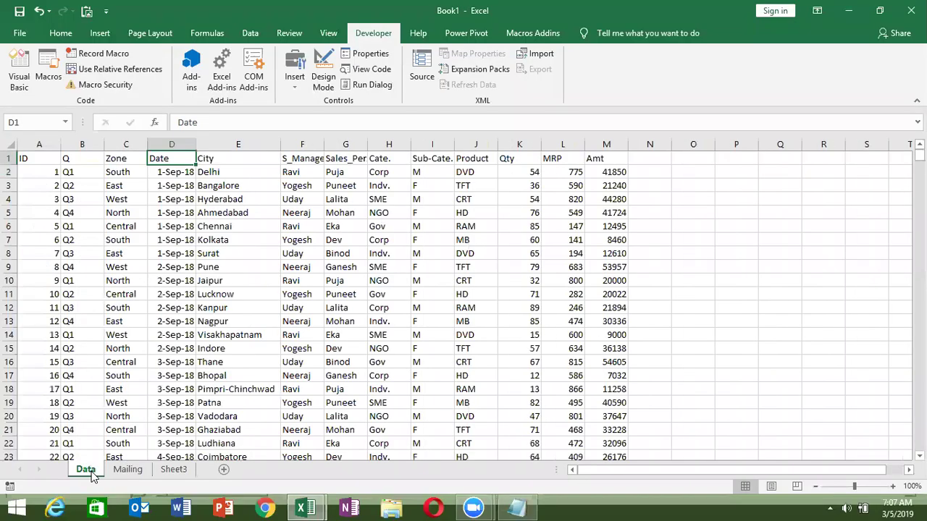
left_click(166, 321)
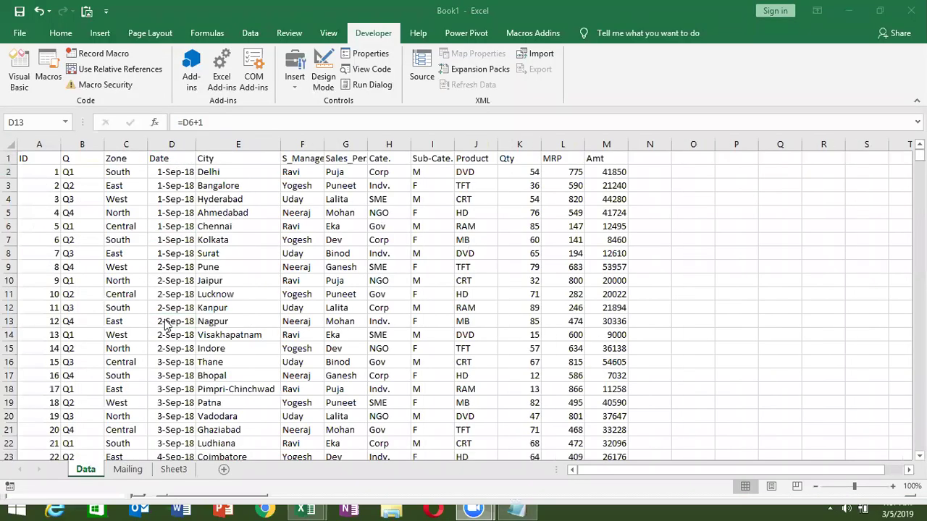
key("alt+Tab")
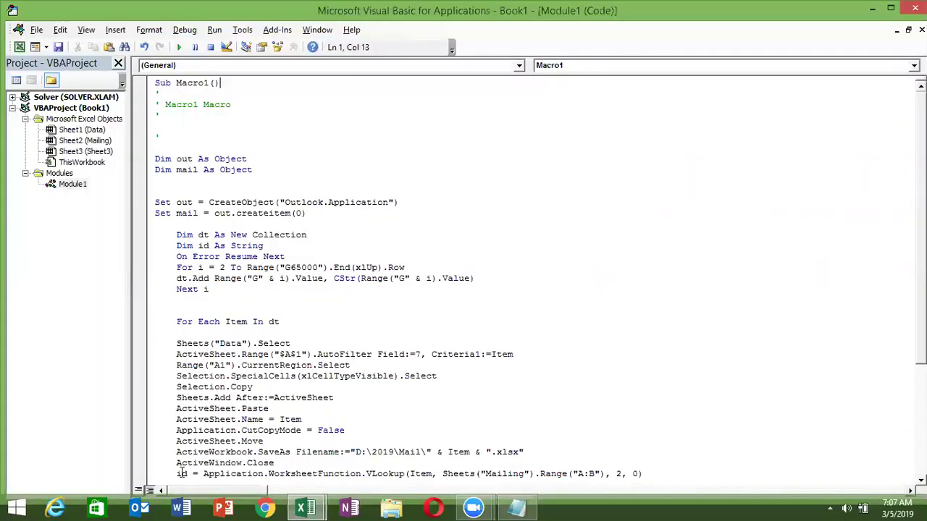
Launch Outlook and select all of Macro1's code in the editor
left_click(139, 507)
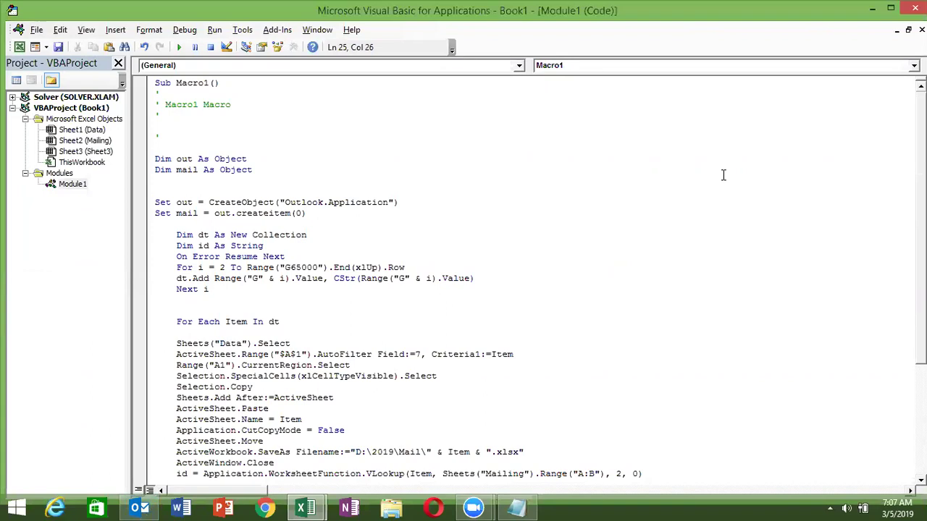
left_click(673, 186)
key("ctrl+a")
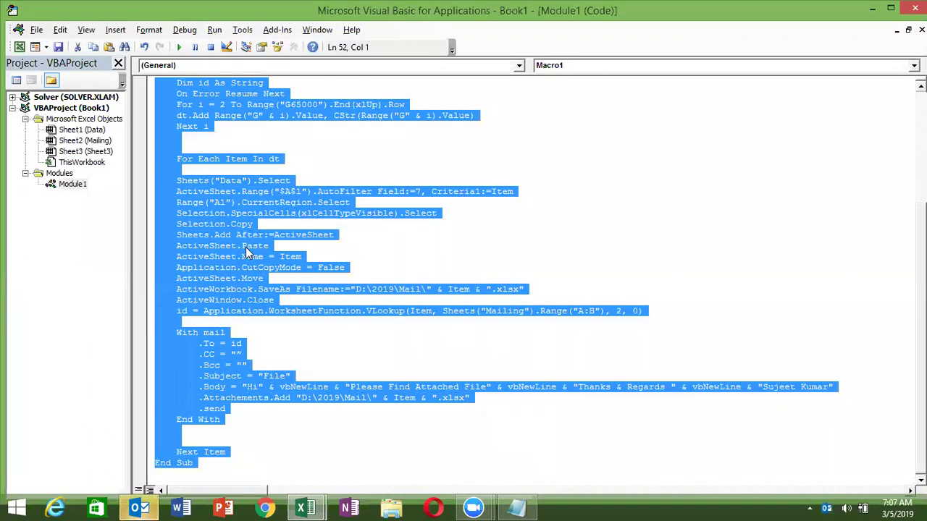
Paste the copied macro code into a new blank Word document
left_click(532, 507)
key("alt+F4")
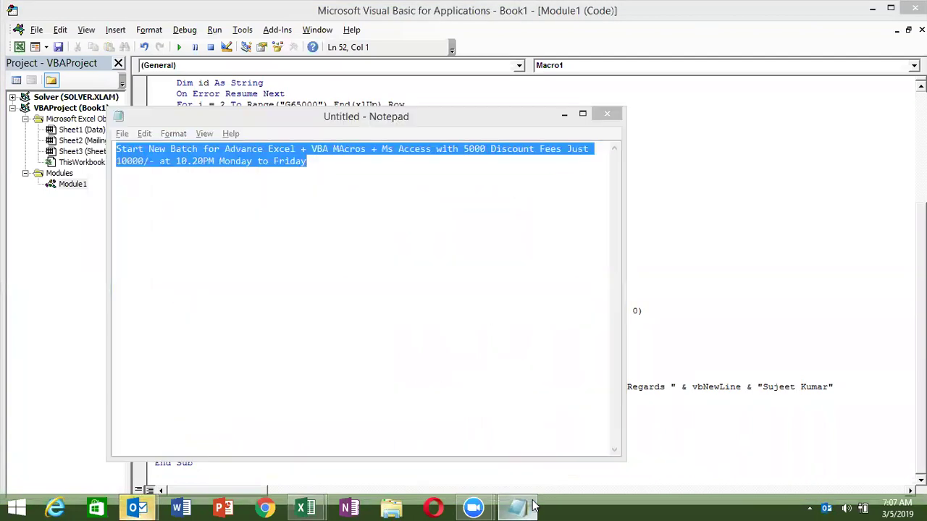
key("Escape")
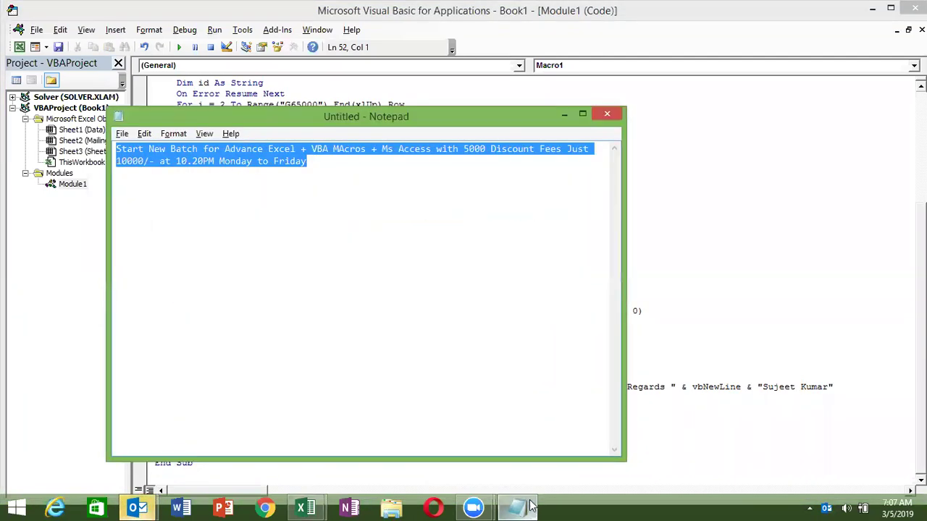
left_click(187, 507)
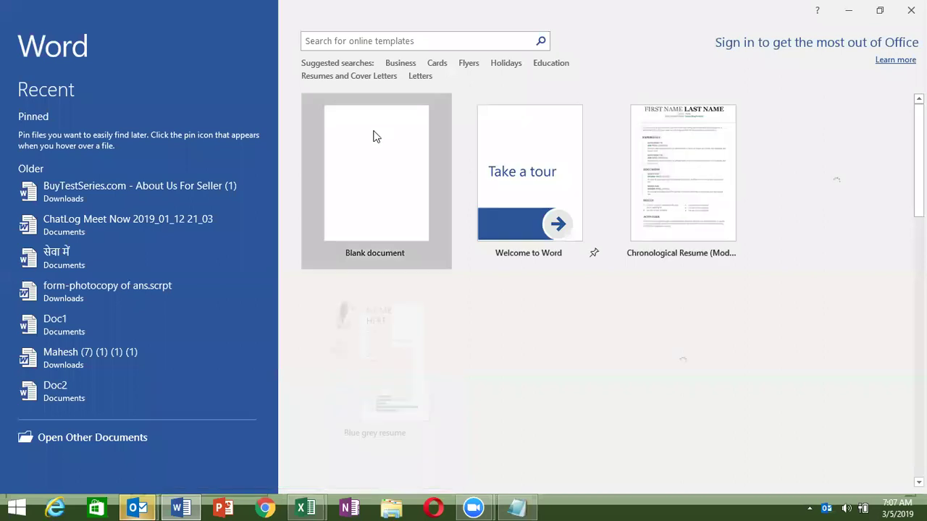
left_click(374, 137)
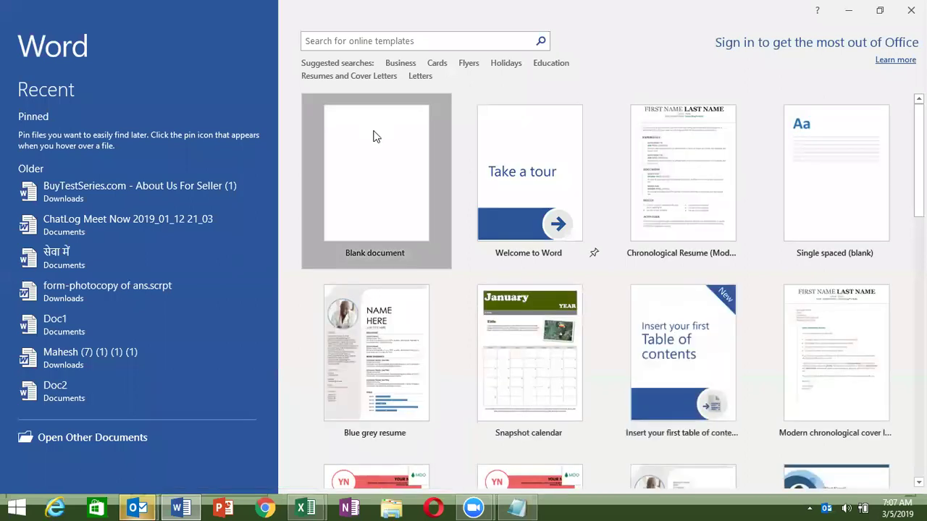
key("ctrl+v")
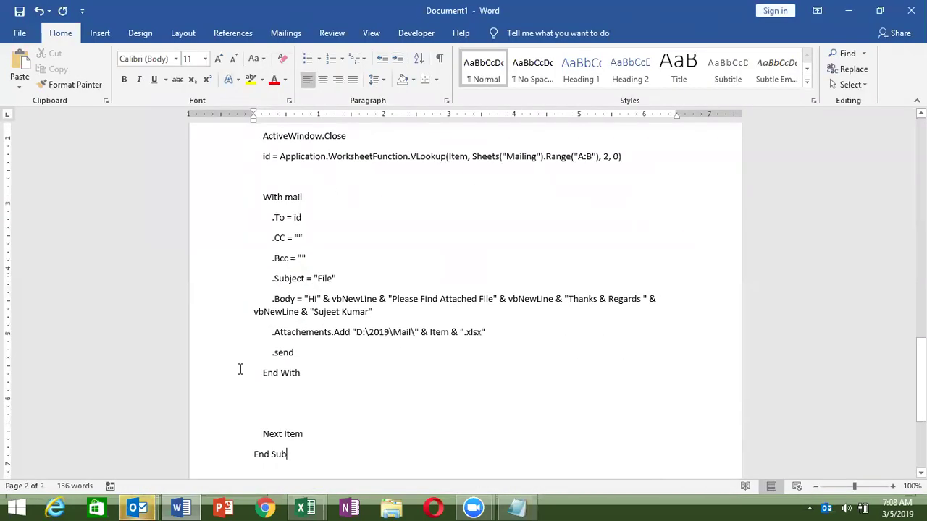
mouse_move(137, 509)
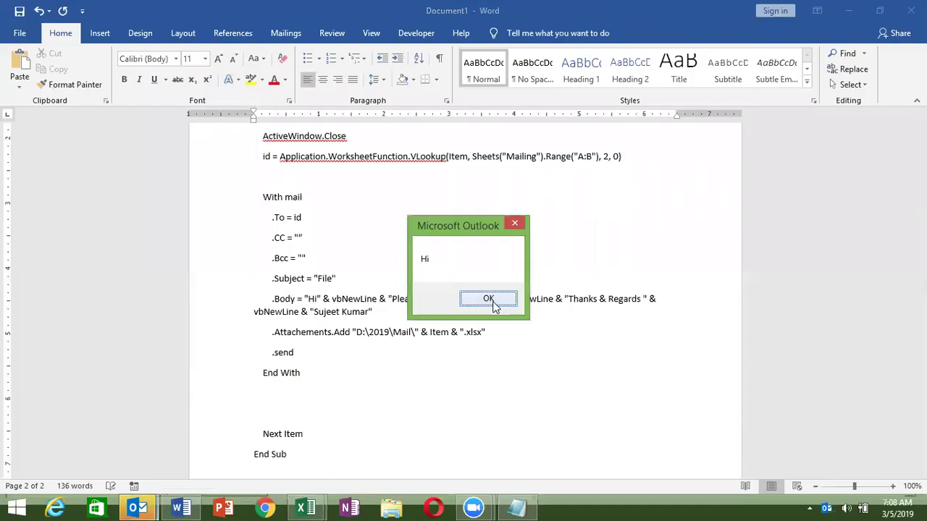
Dismiss Outlook's greeting and return to the VBA editor with the selection cleared
left_click(488, 300)
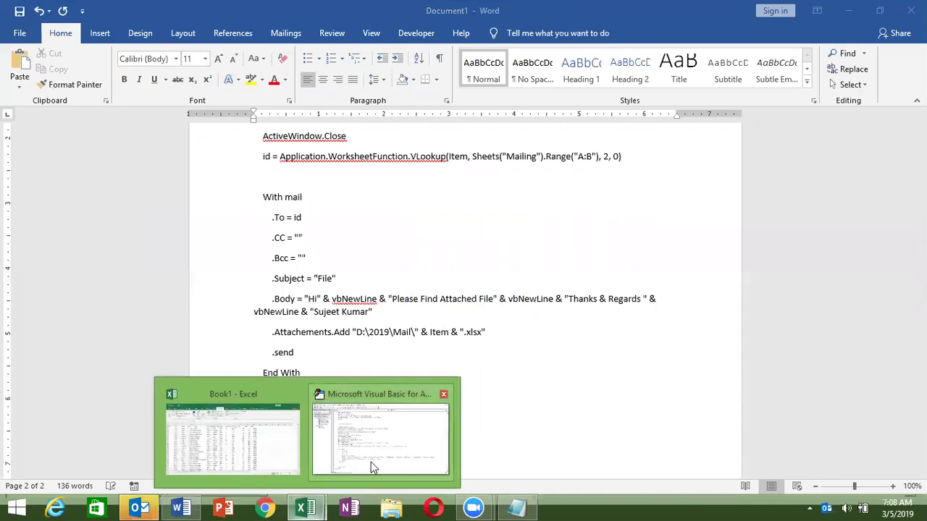
left_click(371, 462)
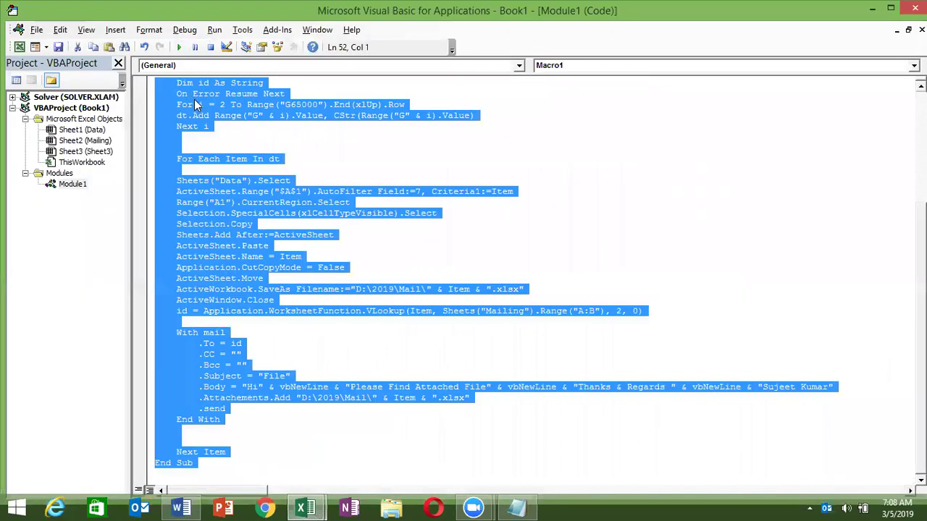
left_click(202, 150)
key("alt+Tab")
key("alt+Tab")
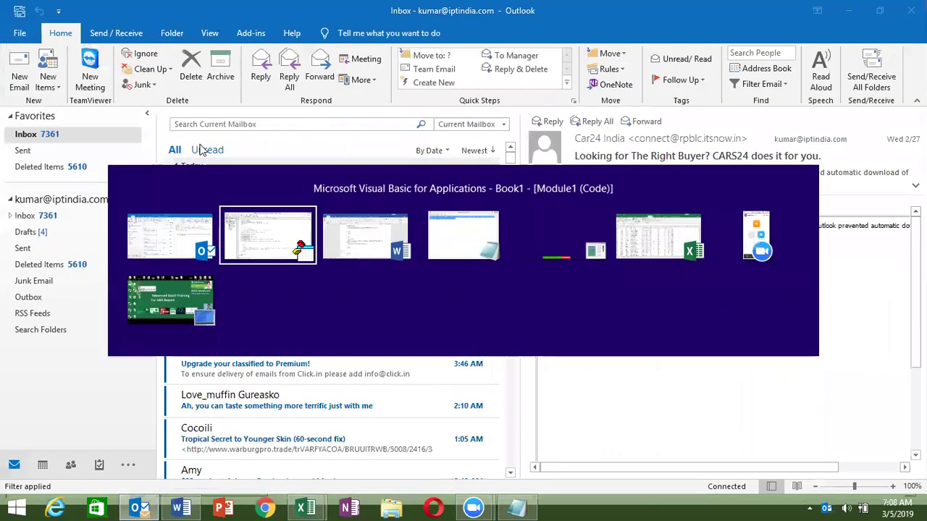
key("alt+Tab")
key("alt+shift+Tab")
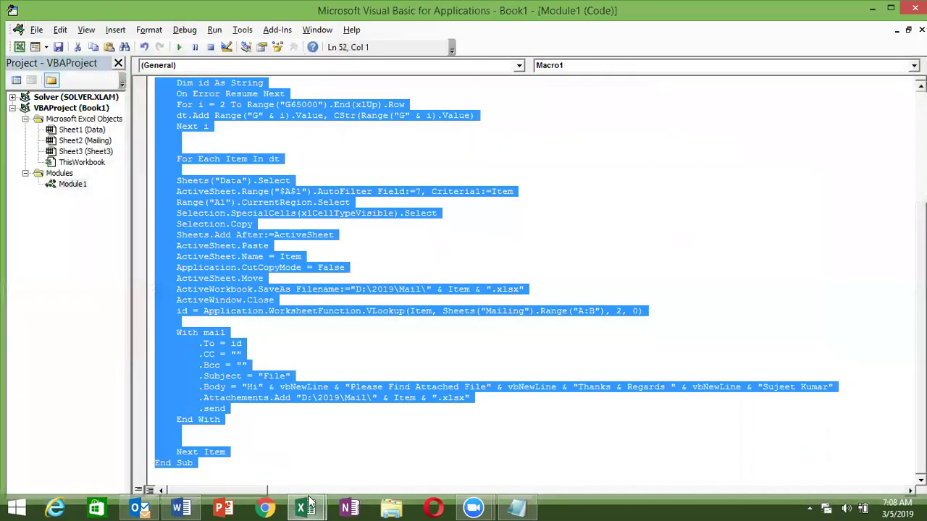
Run Macro1 from Excel's Developer Macros list
left_click(305, 507)
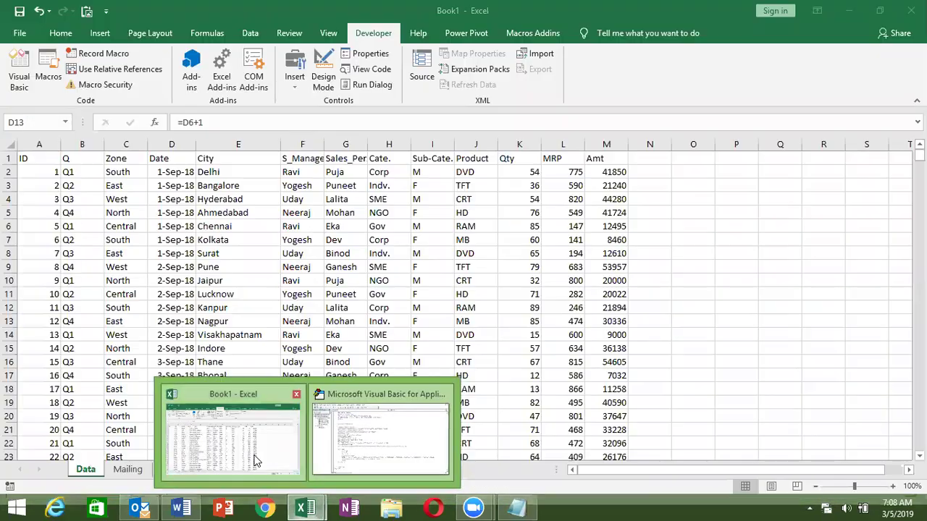
left_click(254, 462)
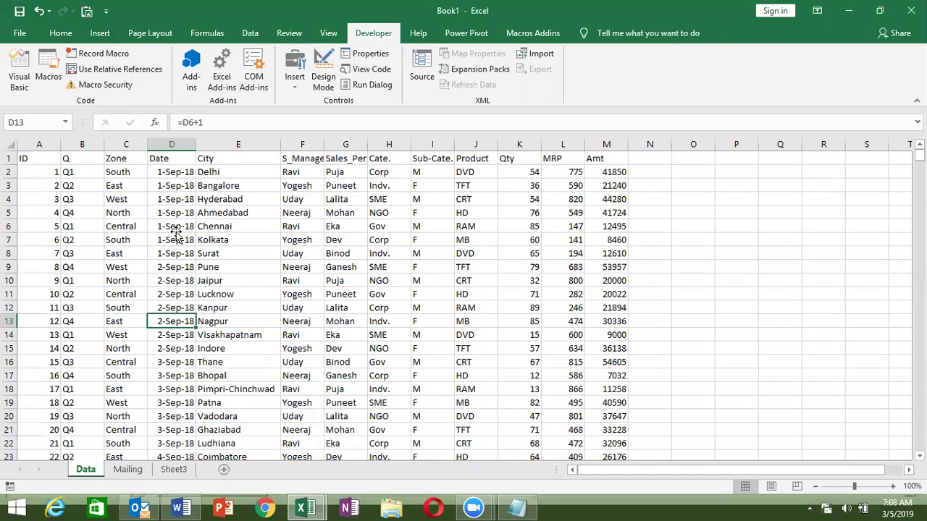
key("Up")
key("Up")
key("Up")
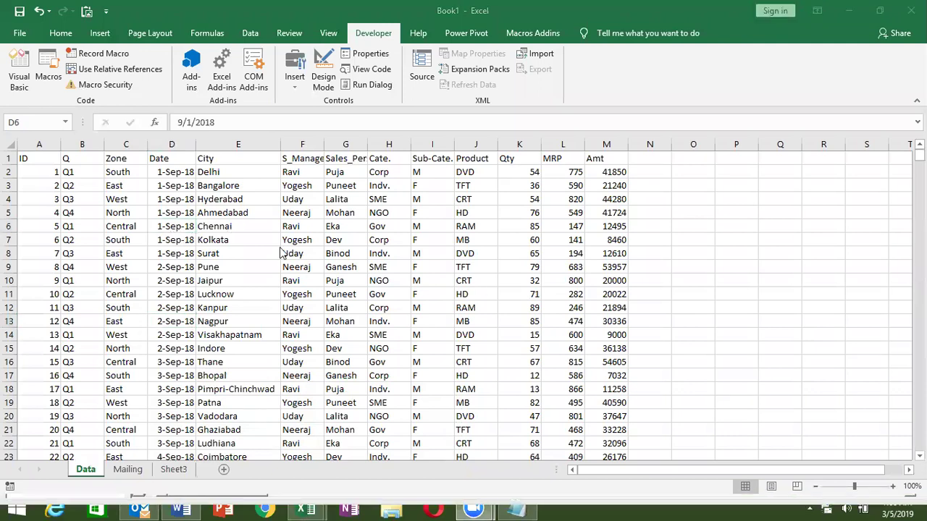
left_click(48, 72)
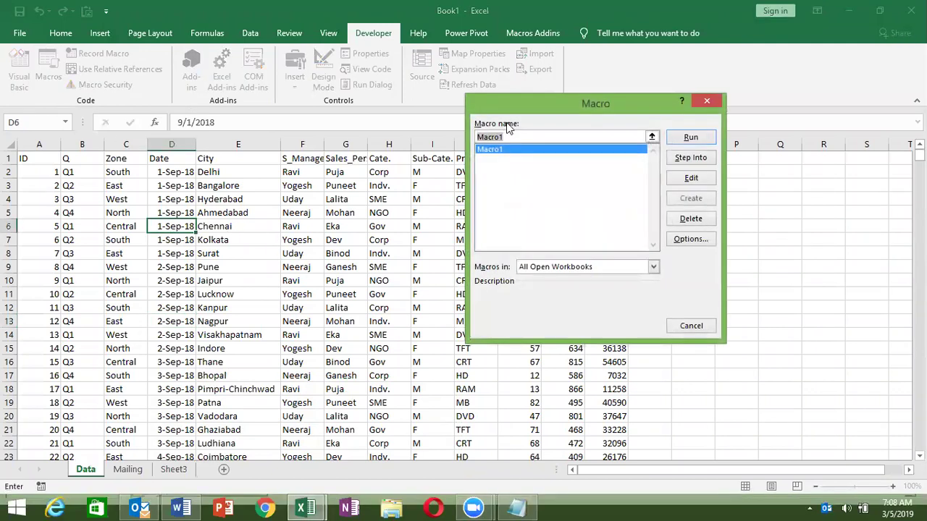
left_click(673, 139)
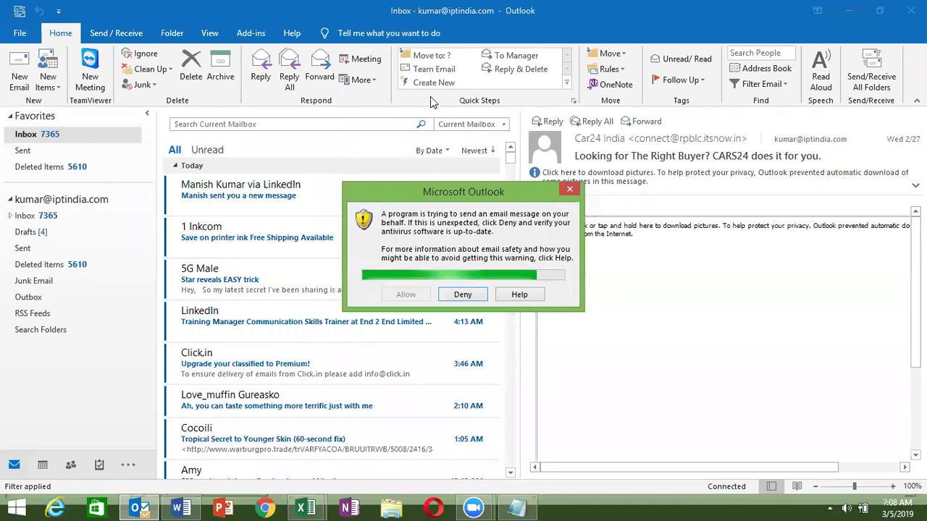
Allow the macro's email, then read the received 'File' message saying 'Please Find Attached File'
left_click(417, 294)
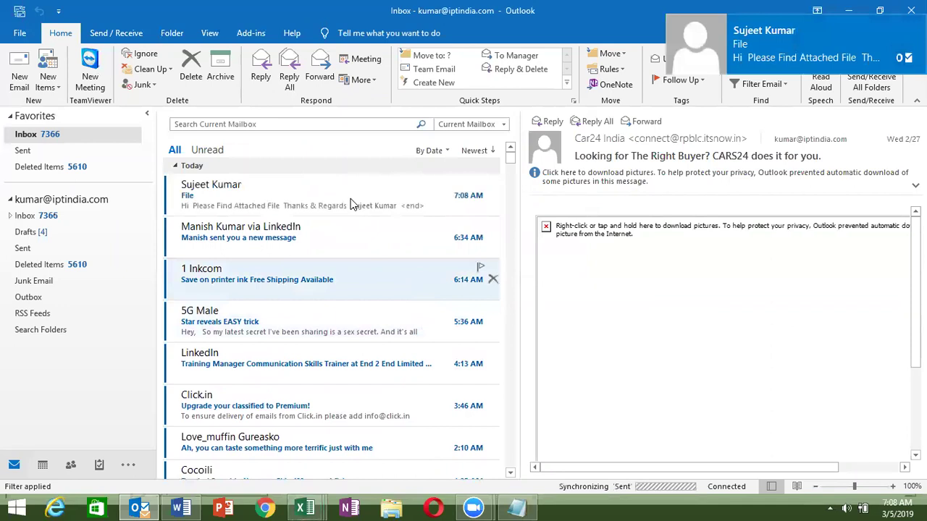
left_click(350, 204)
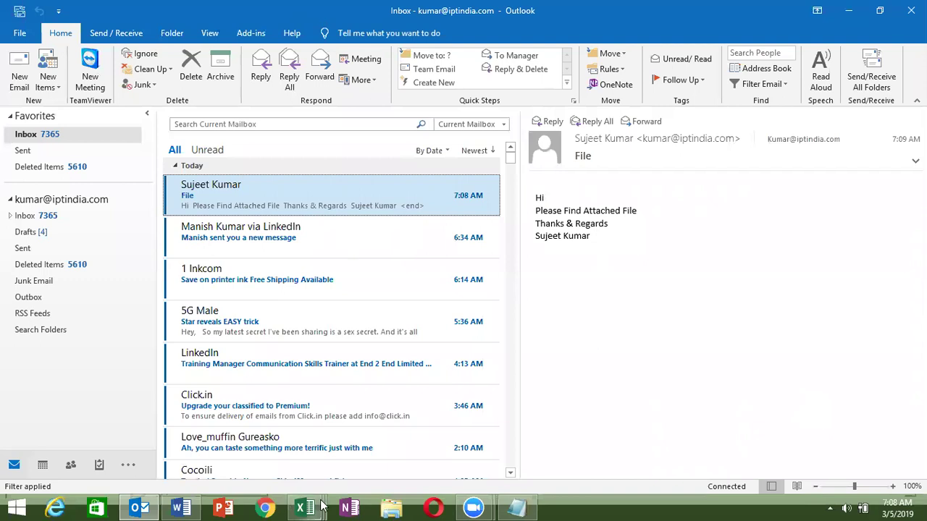
key("Down")
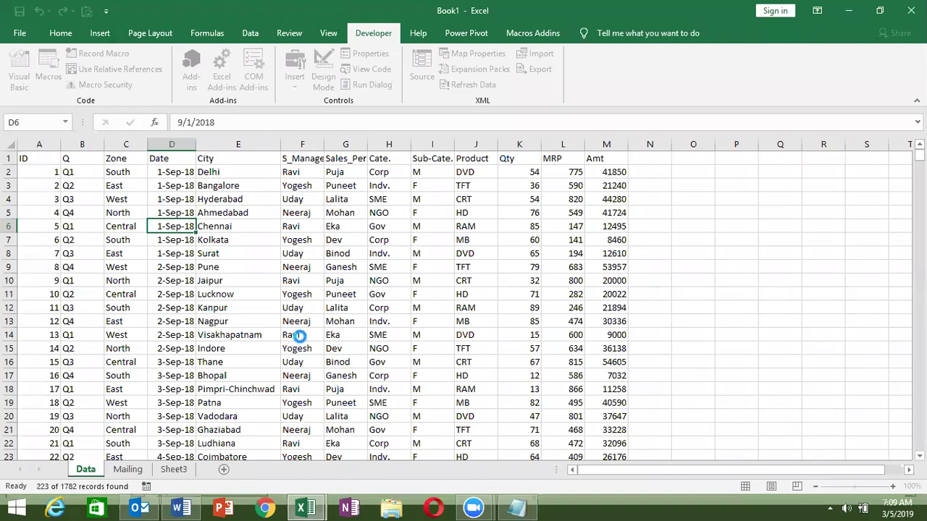
Back in the VBA editor, correct the misspelled Attachments line in Macro1
left_click(348, 507)
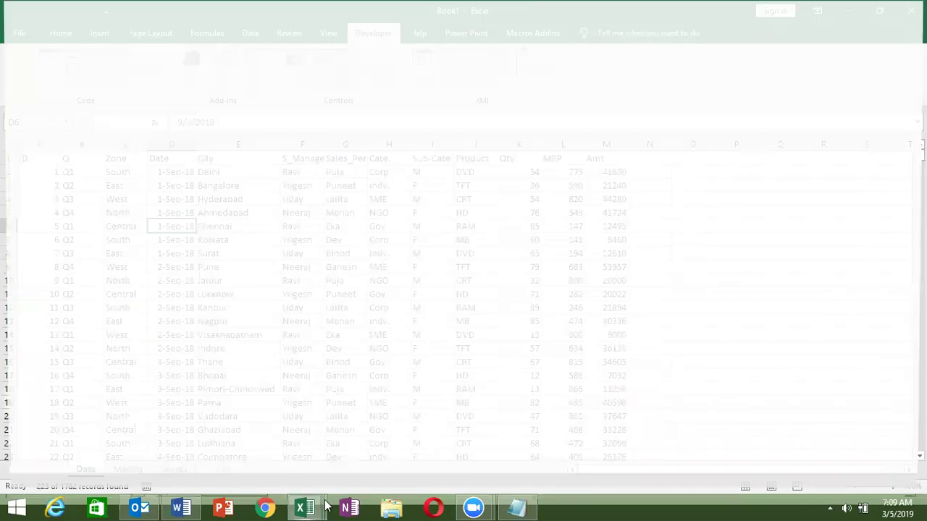
mouse_move(305, 508)
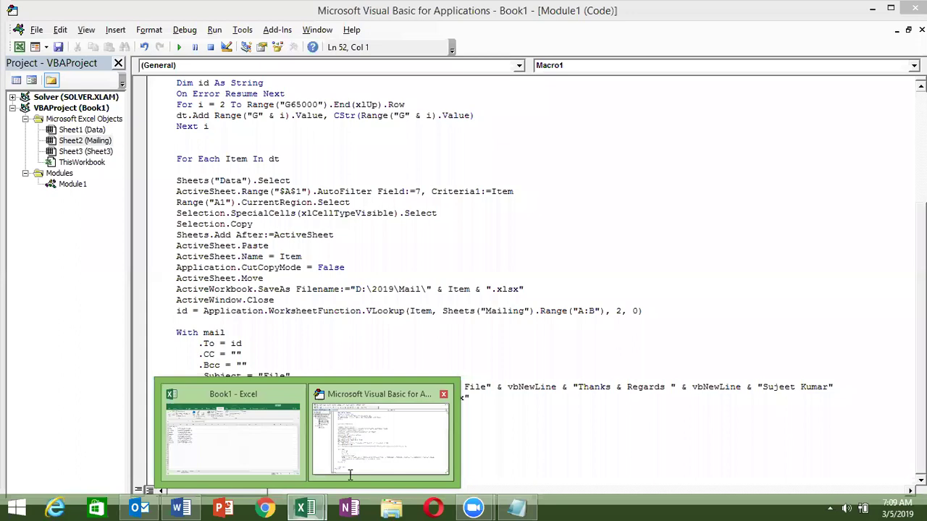
left_click(350, 474)
key("ctrl+a")
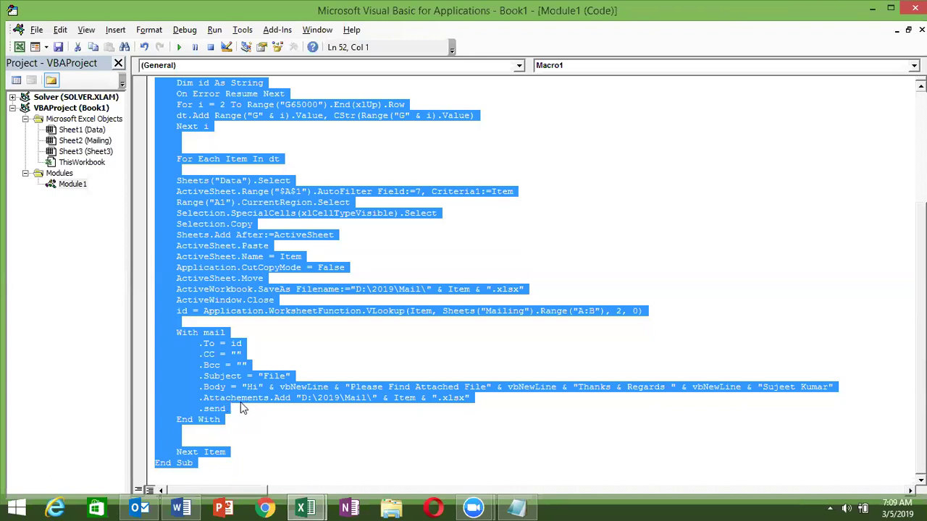
left_click(240, 402)
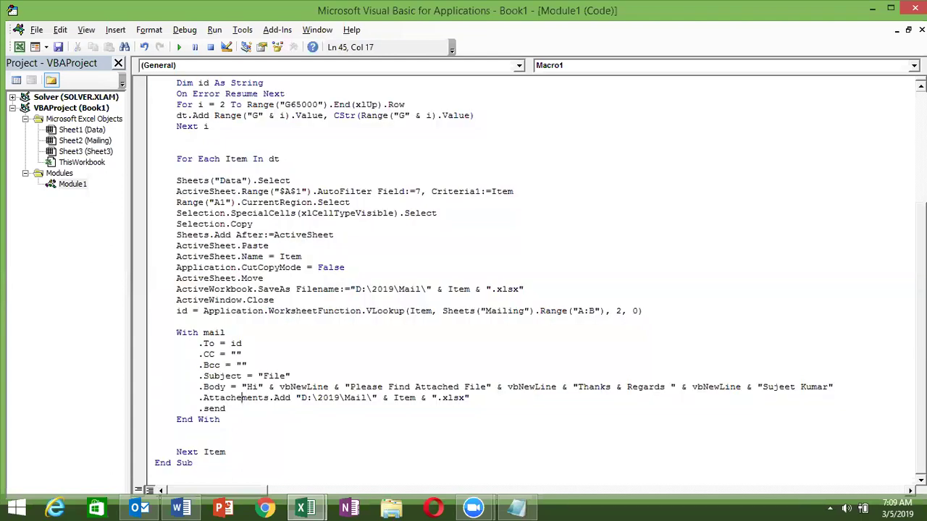
key("BackSpace")
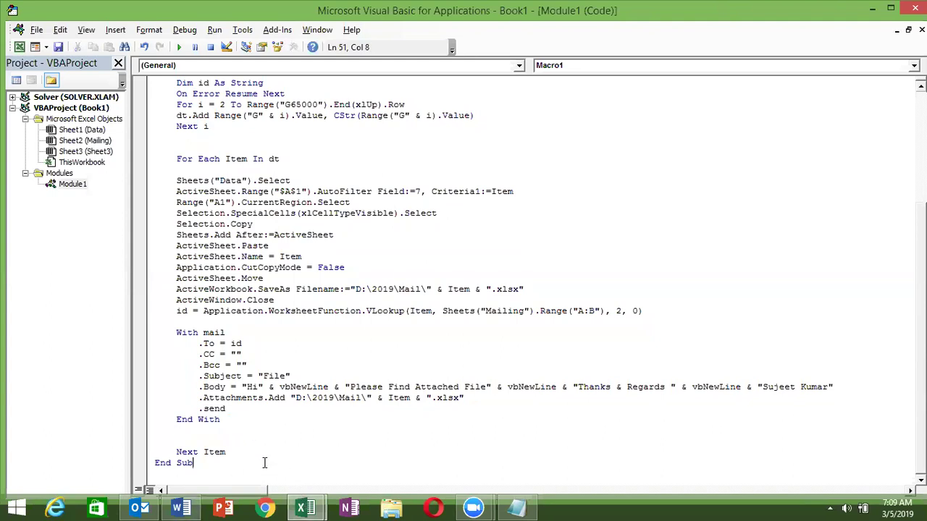
mouse_move(305, 508)
left_click(221, 300)
mouse_move(304, 508)
left_click(231, 135)
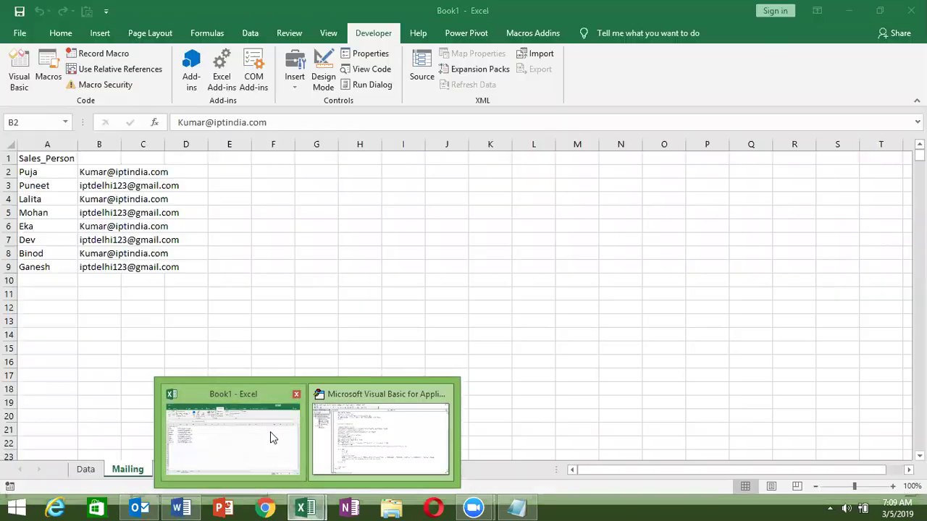
Check the Data sheet, the earlier test email's text, and the Move line in the macro
left_click(270, 432)
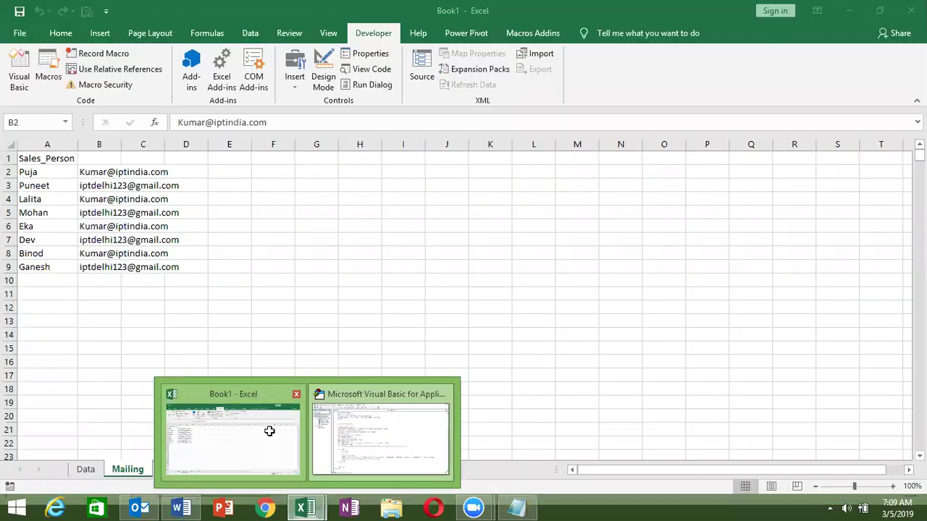
left_click(87, 470)
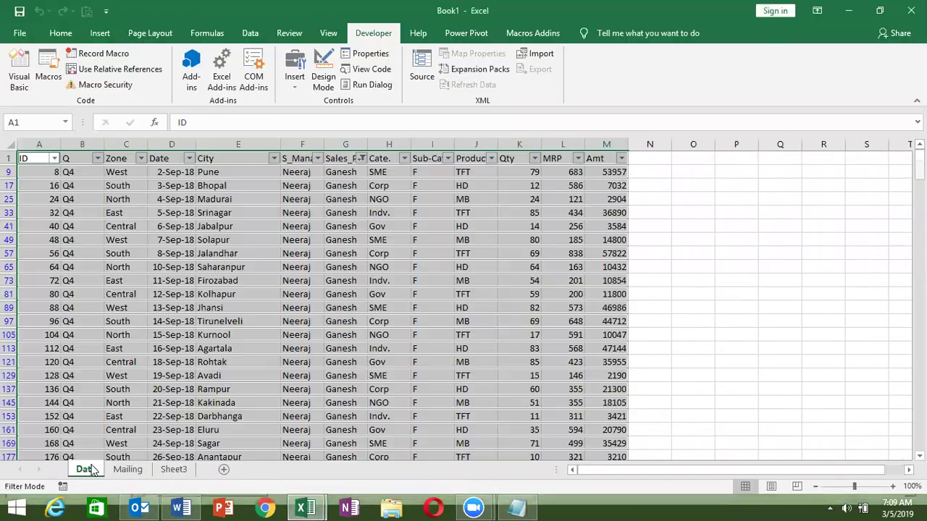
left_click(140, 507)
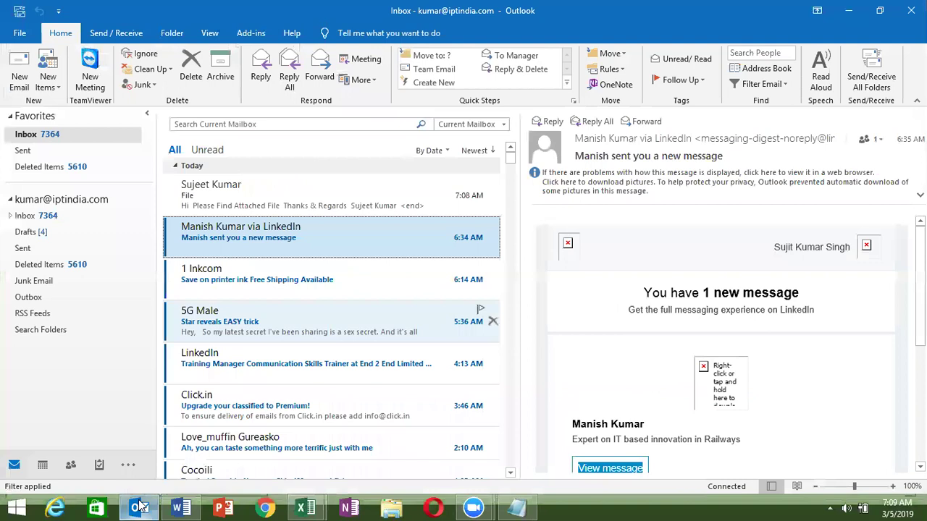
left_click(262, 193)
key("alt+Tab")
key("alt+Tab")
double_click(253, 278)
mouse_move(305, 508)
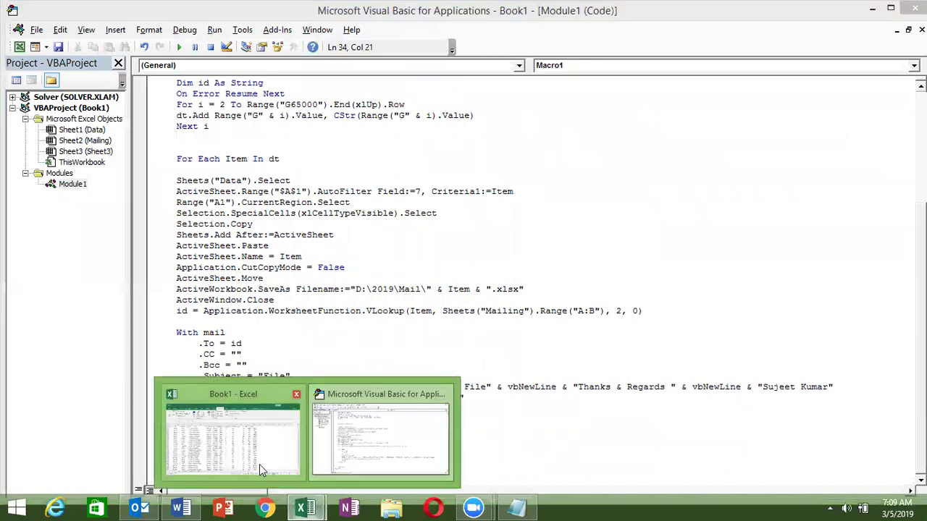
left_click(259, 464)
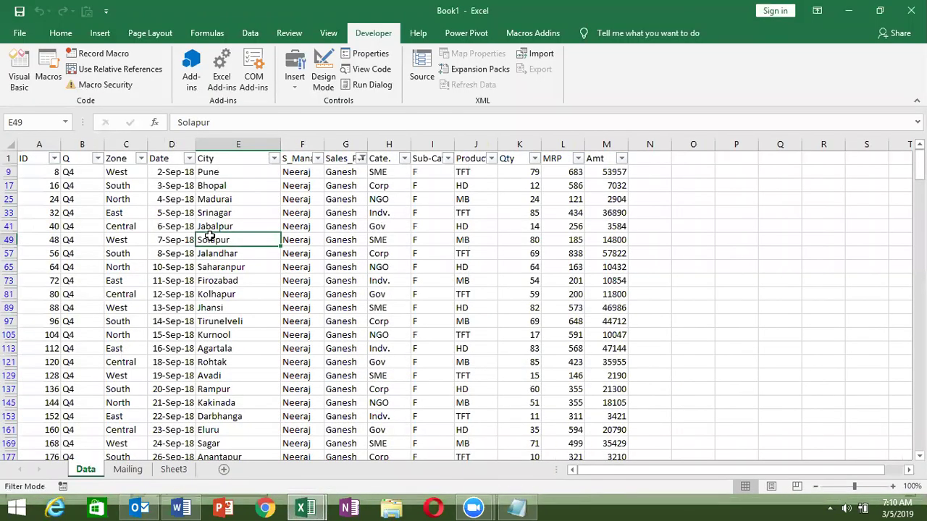
Turn off the Data sheet's AutoFilter and begin saving the workbook
key("ctrl+shift+l")
left_click(209, 236)
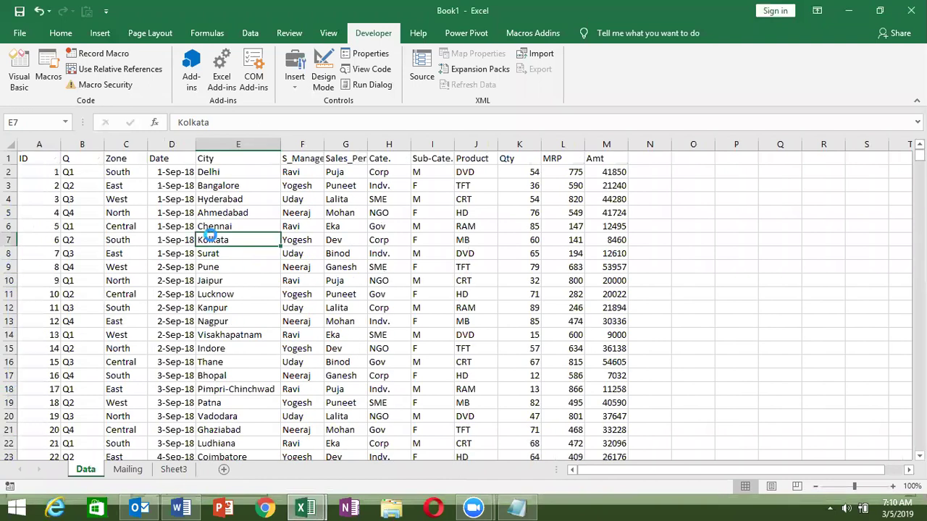
key("ctrl+s")
Save the workbook to the Desktop as macro-enabled file MailPR
left_click(190, 245)
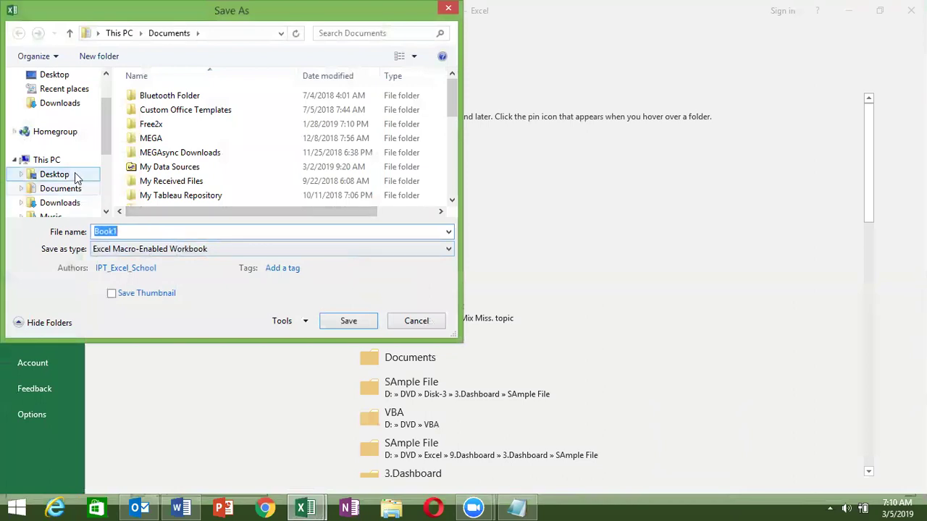
left_click(75, 173)
double_click(122, 232)
type("MailPR")
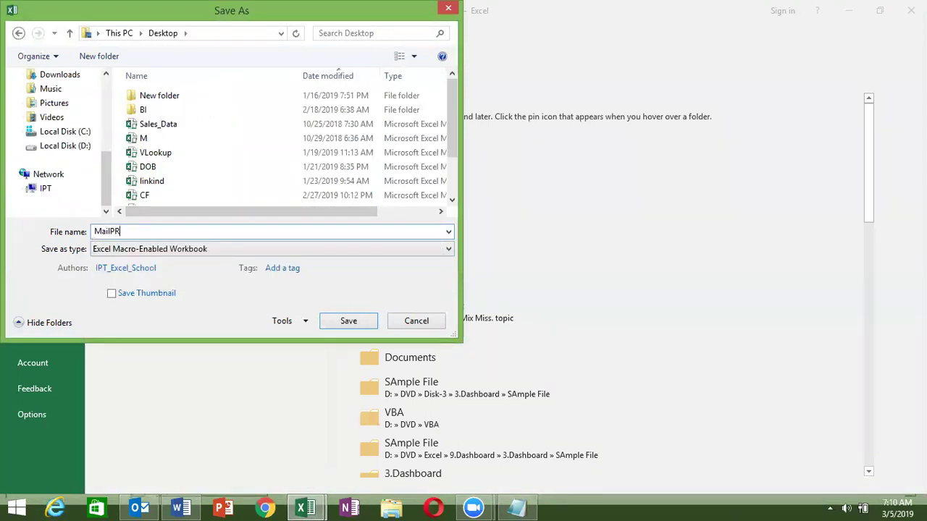
left_click(338, 320)
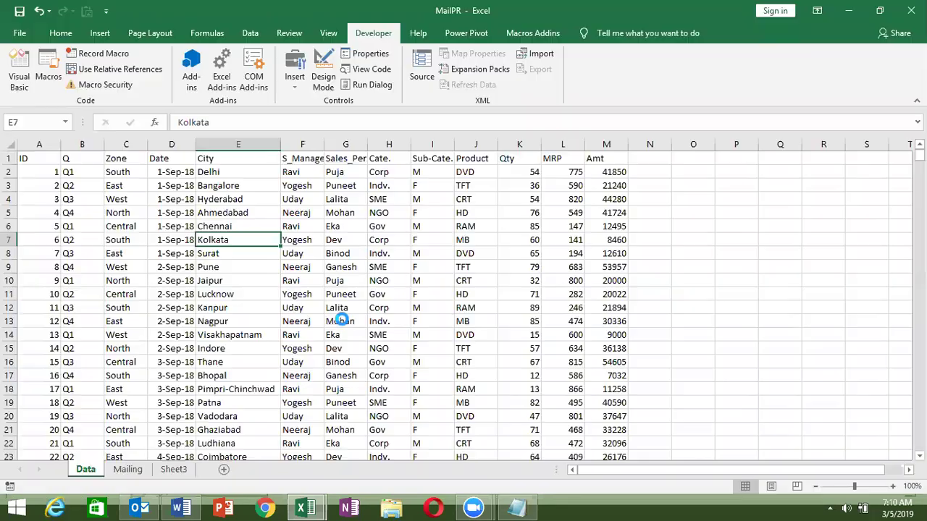
Run Macro1 and replace the existing salesperson file in D:\2019\Mail
left_click(48, 76)
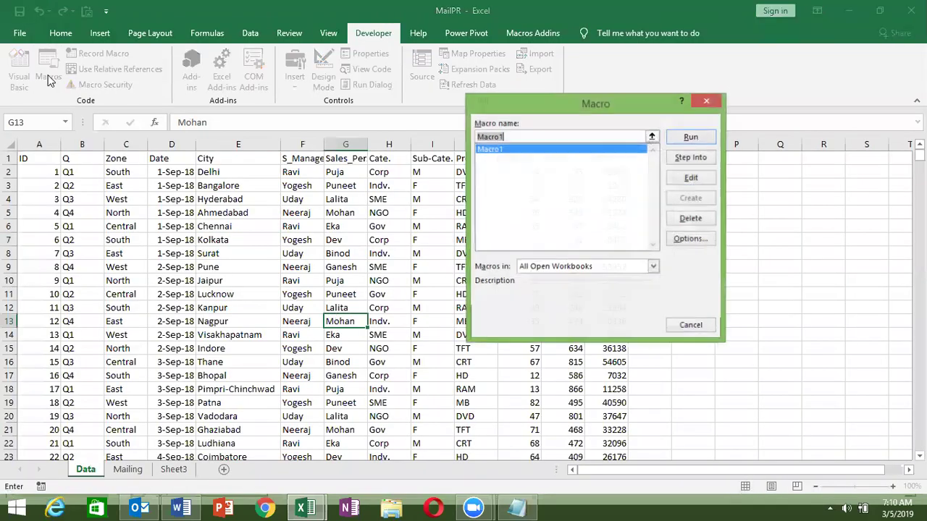
left_click(690, 136)
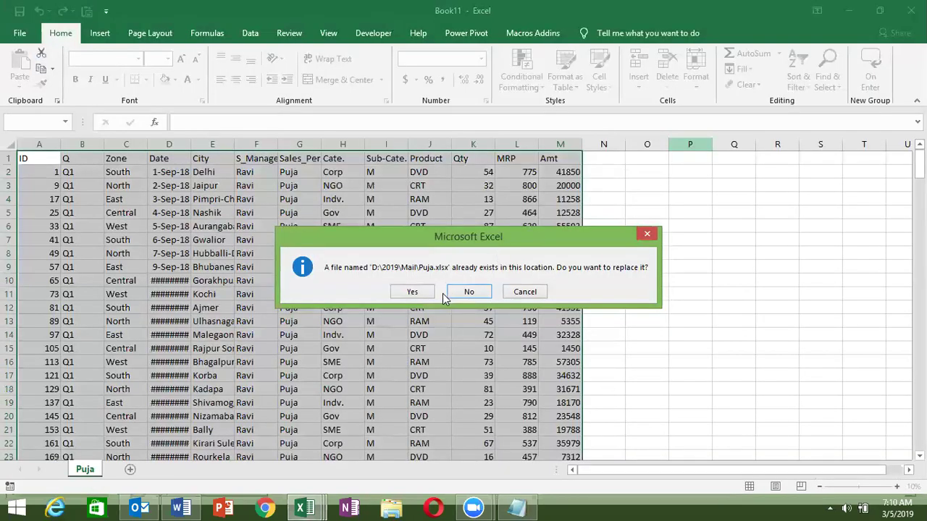
left_click(431, 293)
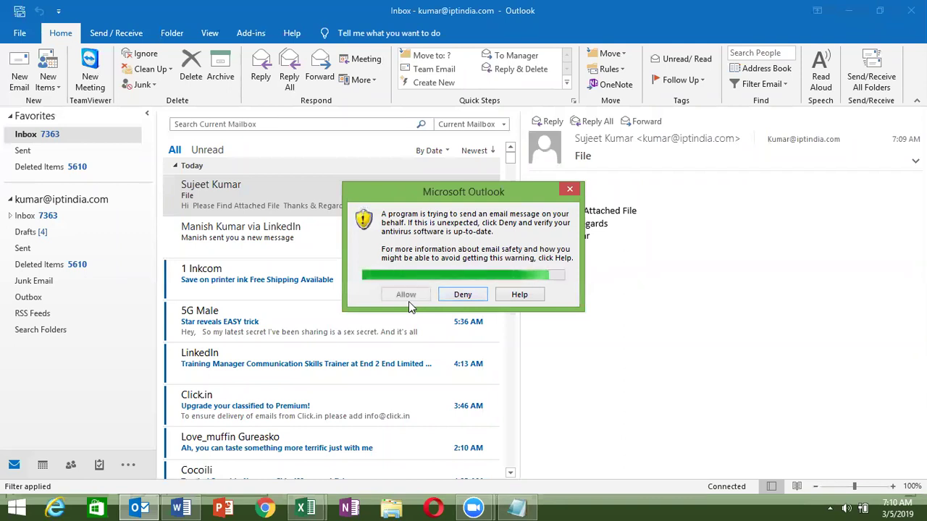
Allow the send and confirm the new 'File' email arrived with Puja.xlsx (24 KB)
left_click(406, 295)
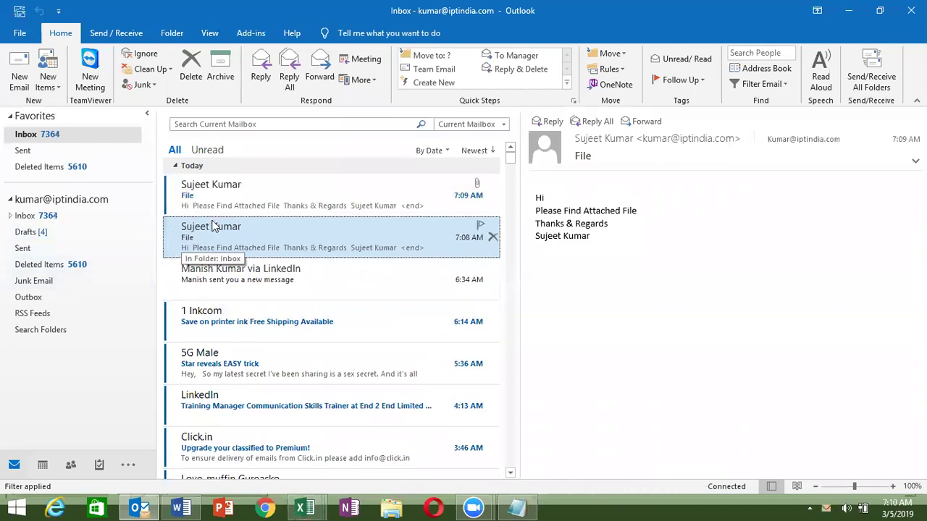
left_click(224, 213)
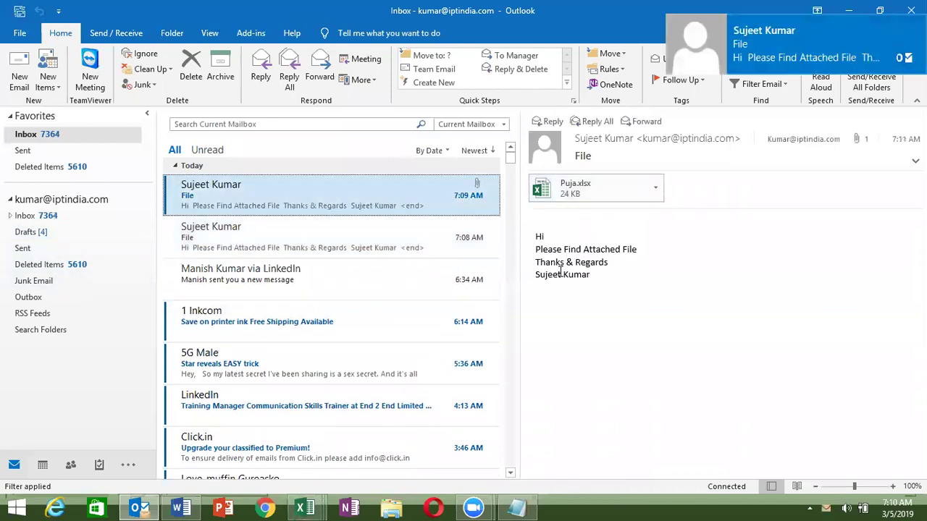
left_click(305, 509)
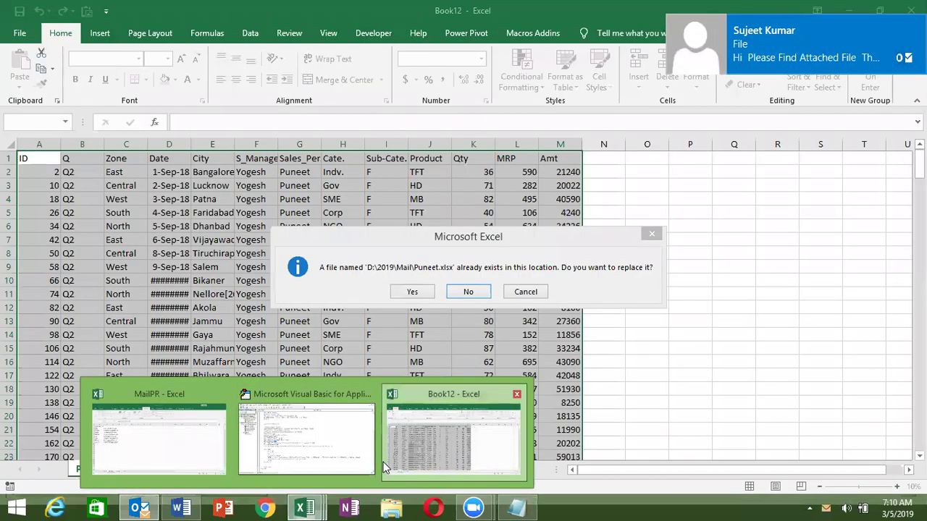
Confirm replacing each remaining salesperson's file until the macro finishes at Book18
left_click(386, 462)
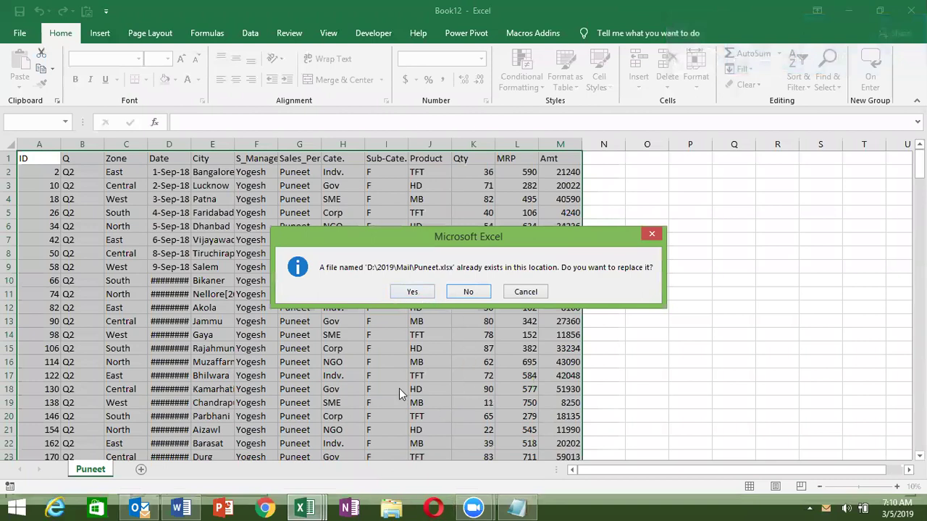
key("Return")
key("Return")
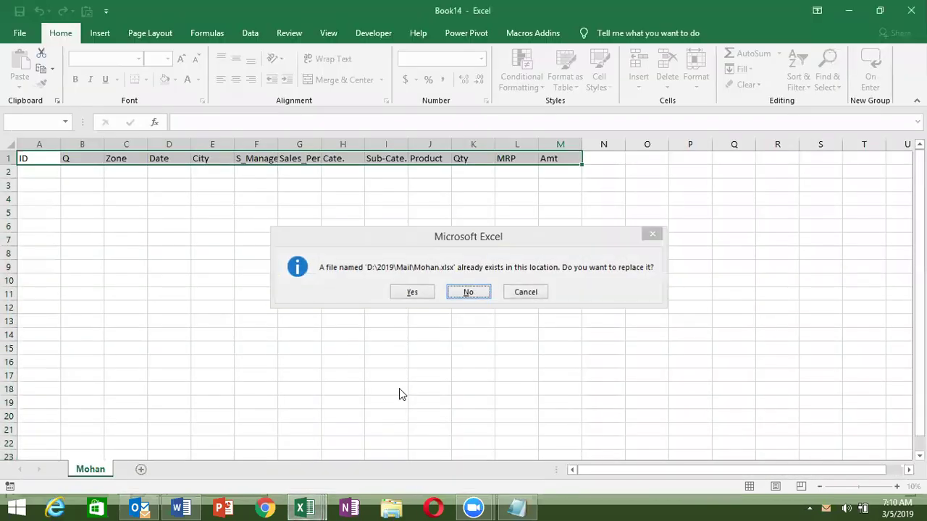
key("Return")
key("Return")
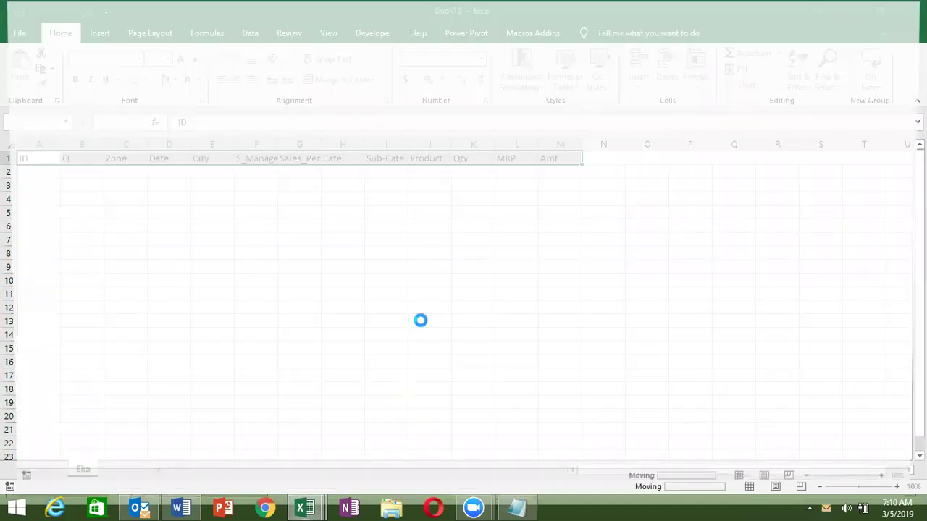
key("Return")
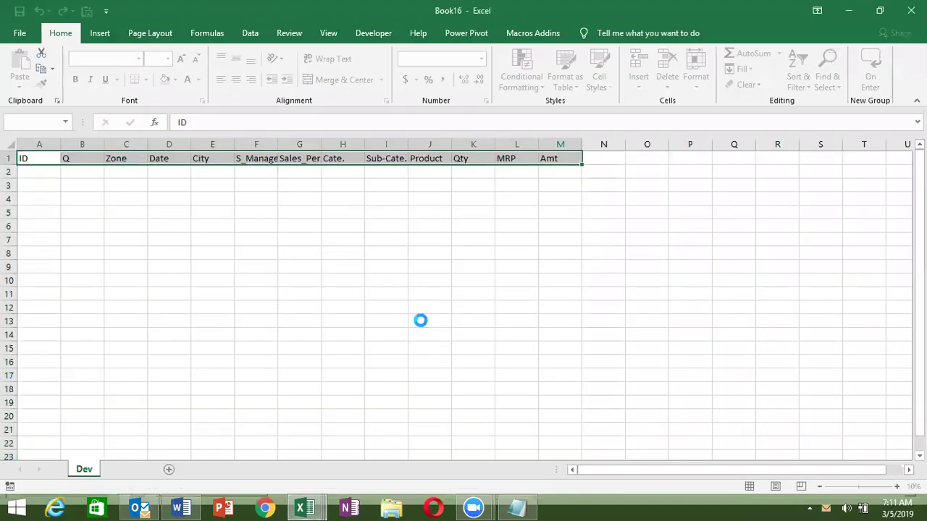
key("Return")
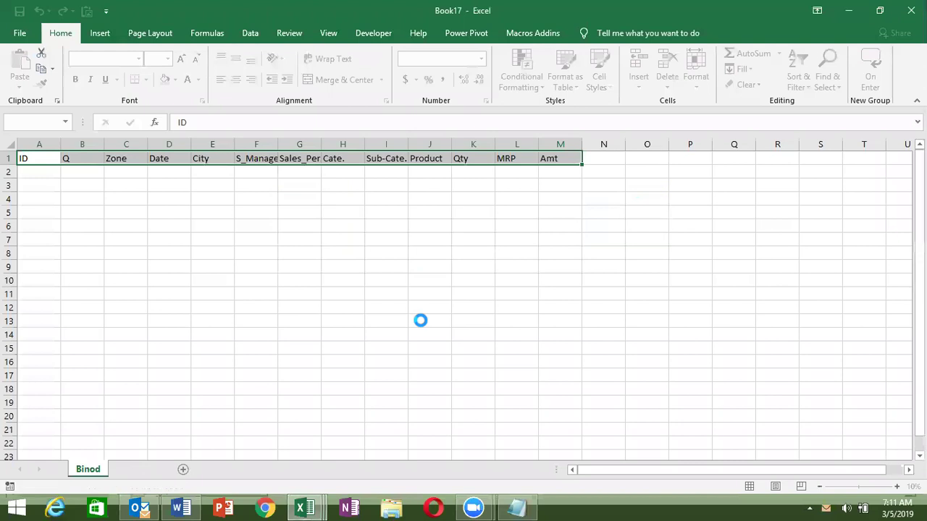
key("Return")
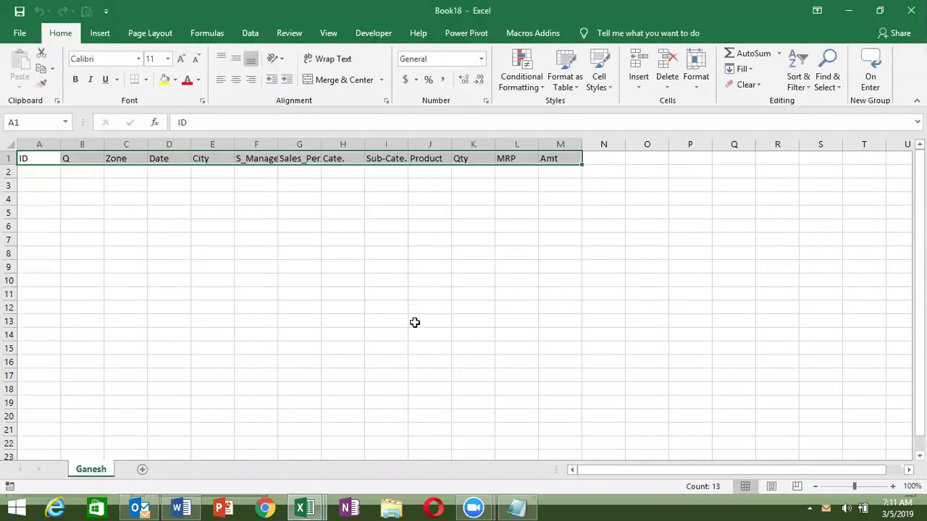
left_click(457, 267)
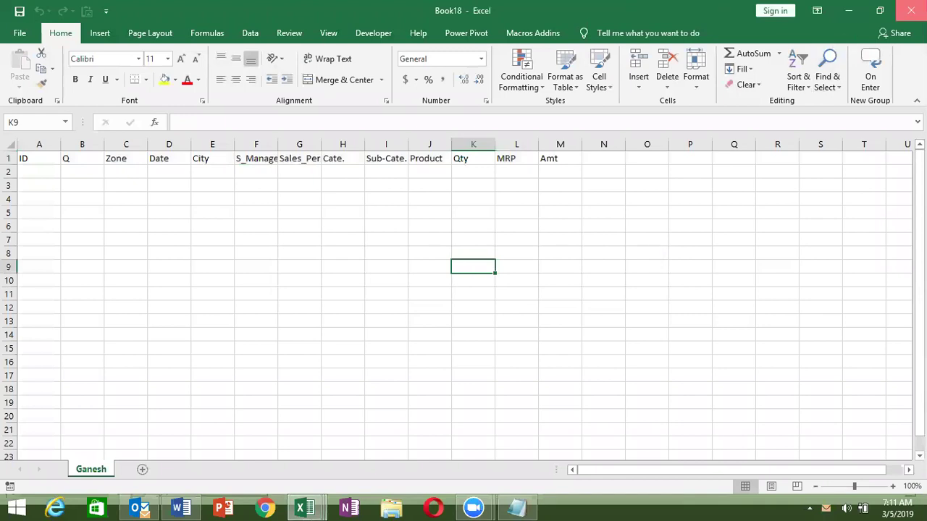
Close the leftover workbooks Book18 down through Book12, discarding changes in each one
left_click(910, 10)
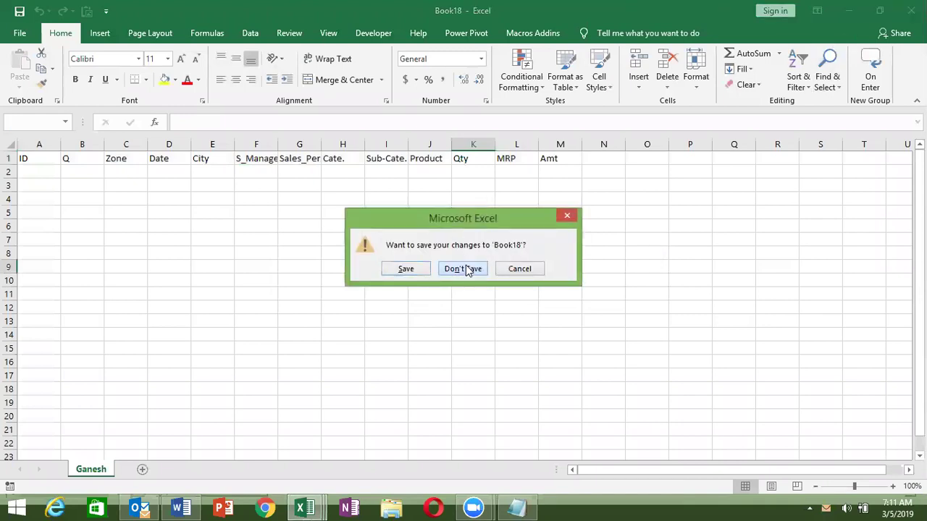
left_click(464, 269)
left_click(911, 11)
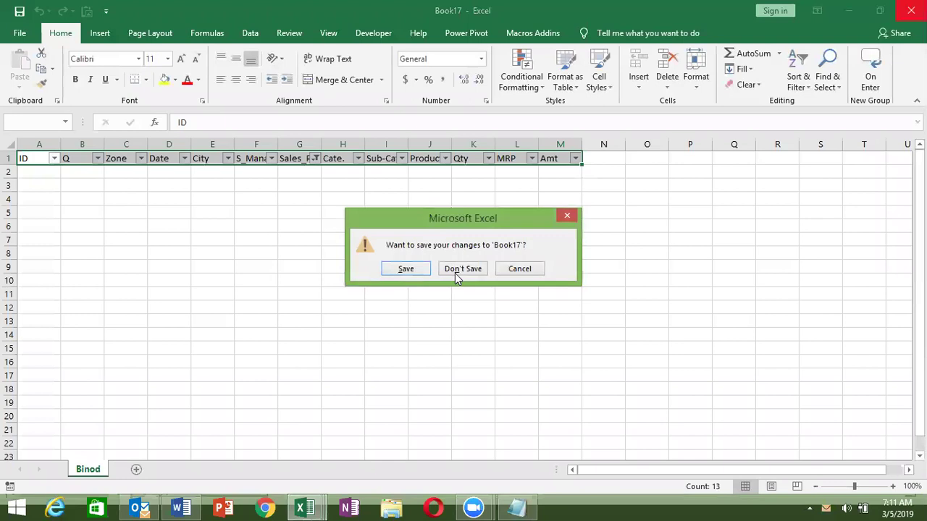
left_click(456, 272)
left_click(911, 10)
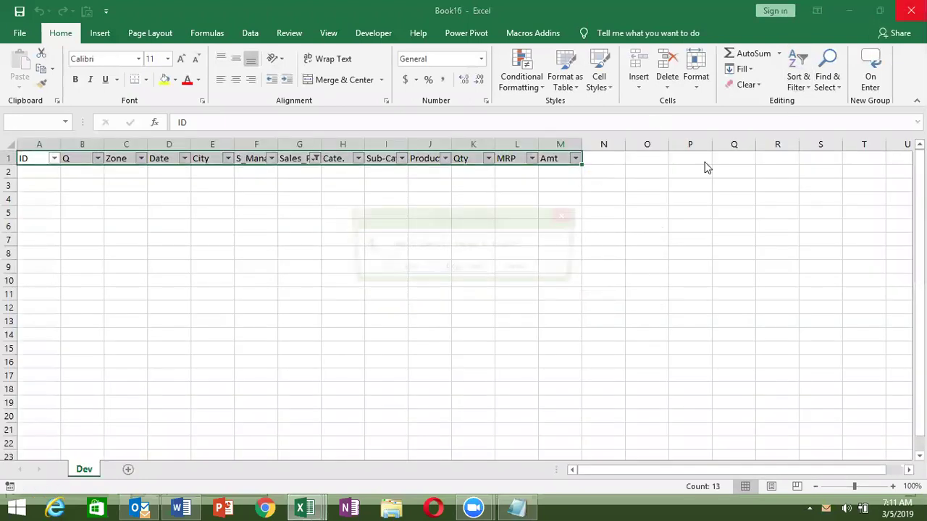
left_click(481, 270)
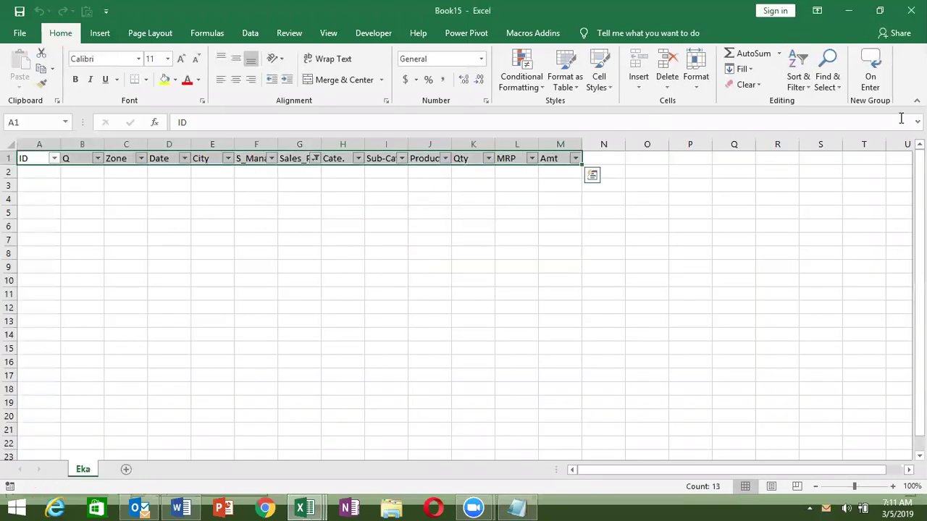
left_click(911, 10)
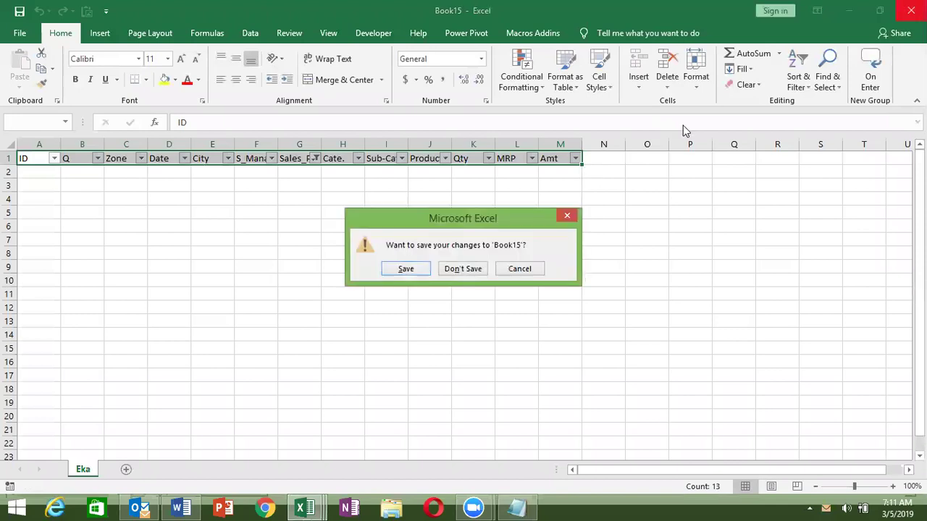
left_click(475, 263)
left_click(911, 10)
left_click(463, 269)
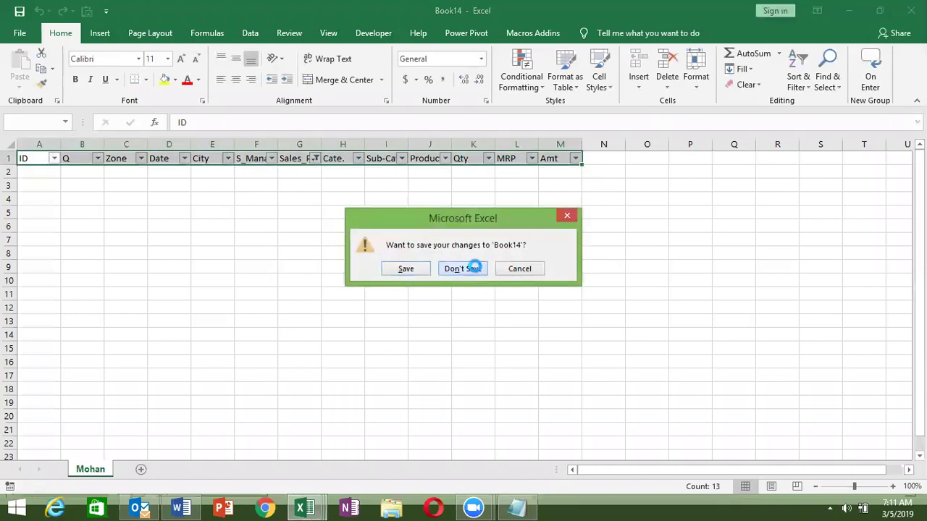
left_click(911, 10)
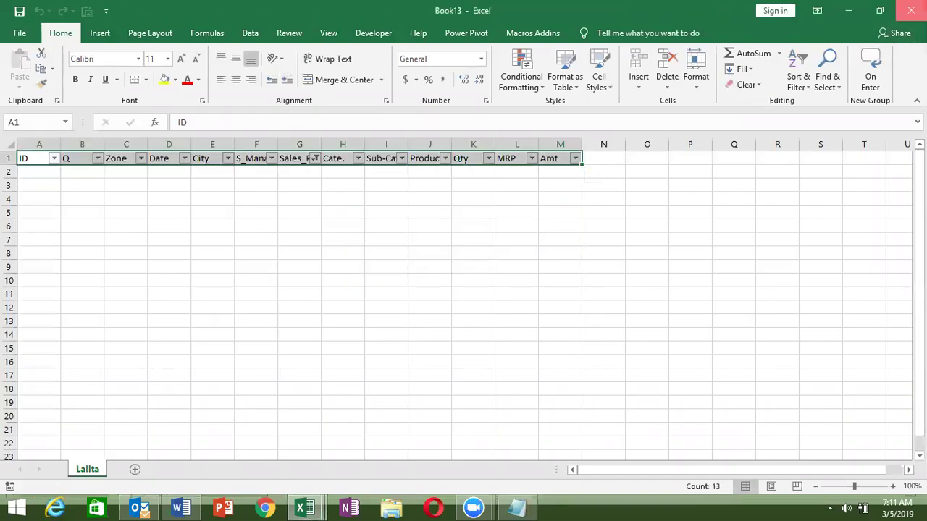
left_click(483, 268)
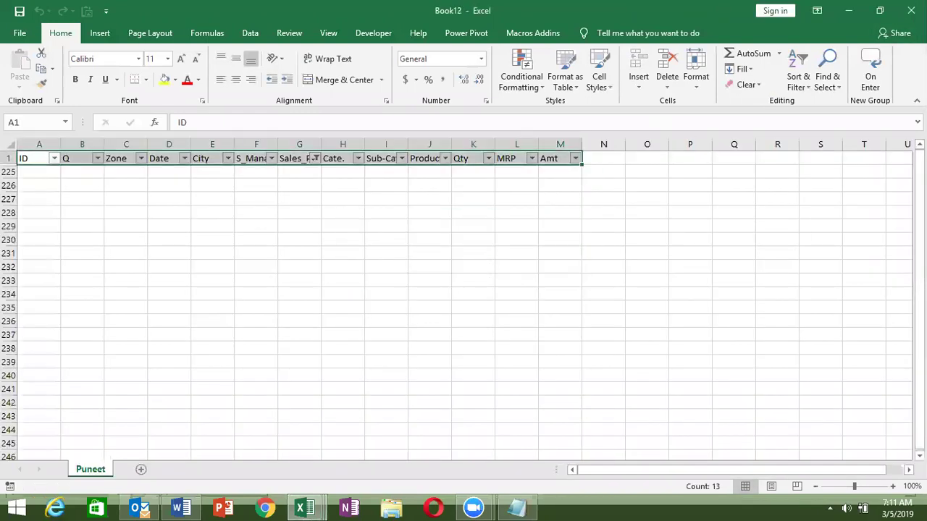
left_click(911, 11)
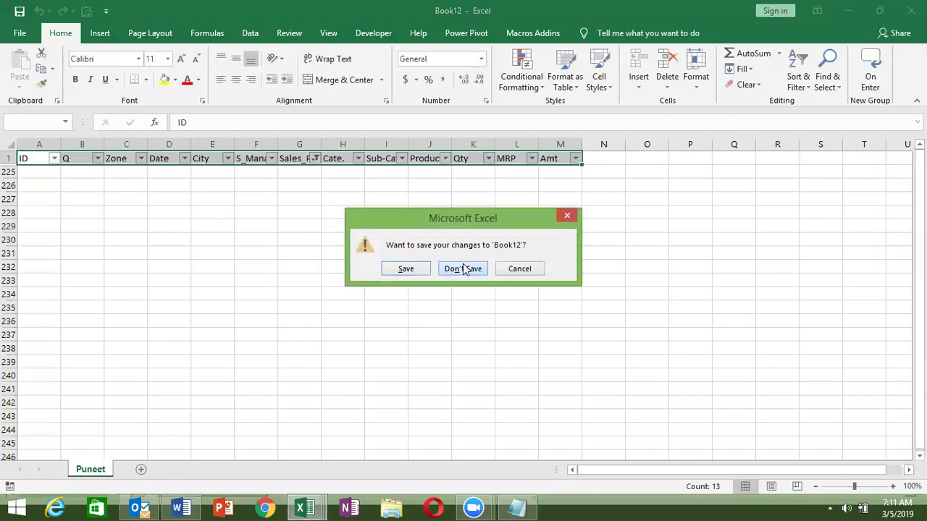
left_click(463, 268)
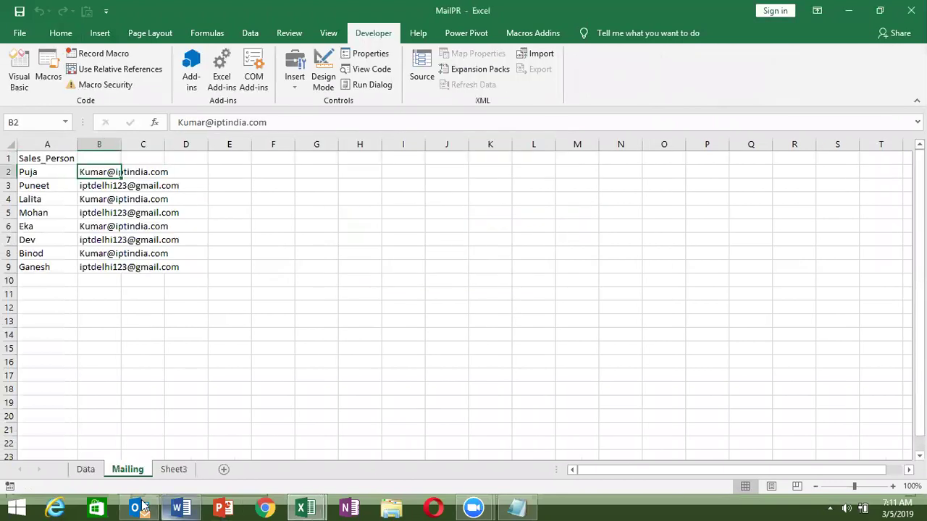
In Outlook, check the Outbox, then preview the 7:09 and 7:11 AM sent messages (Puja.xlsx)
left_click(139, 508)
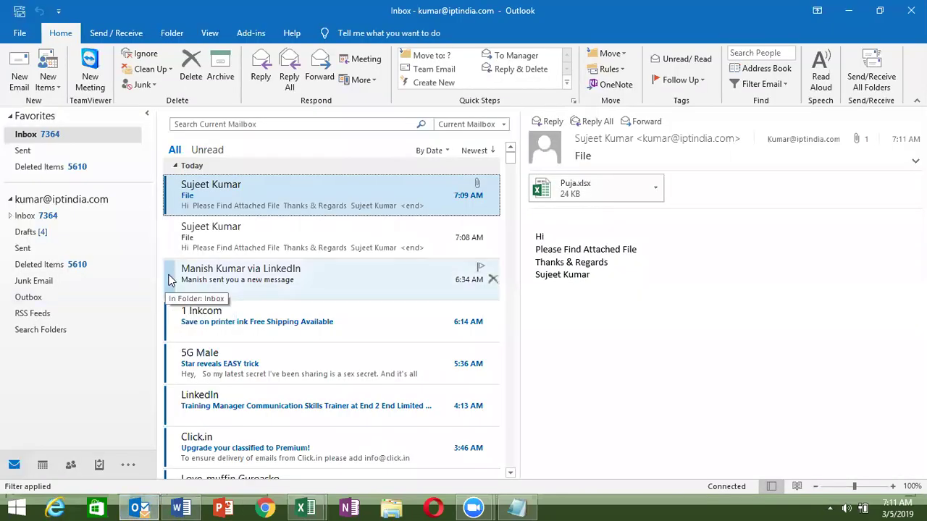
left_click(29, 298)
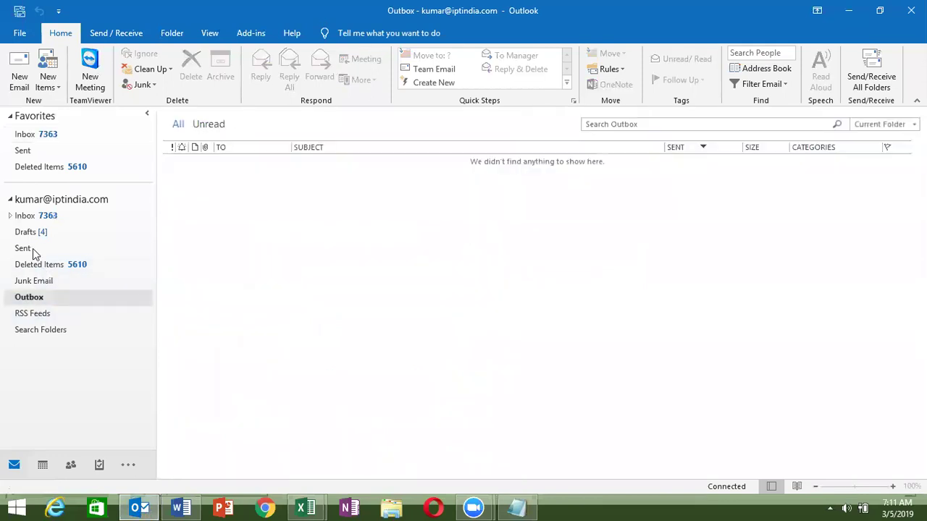
left_click(31, 249)
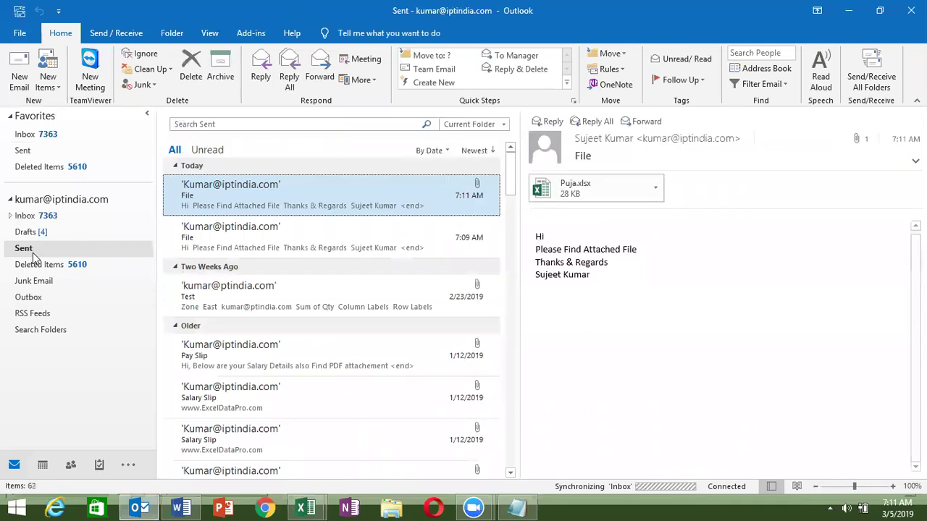
left_click(235, 236)
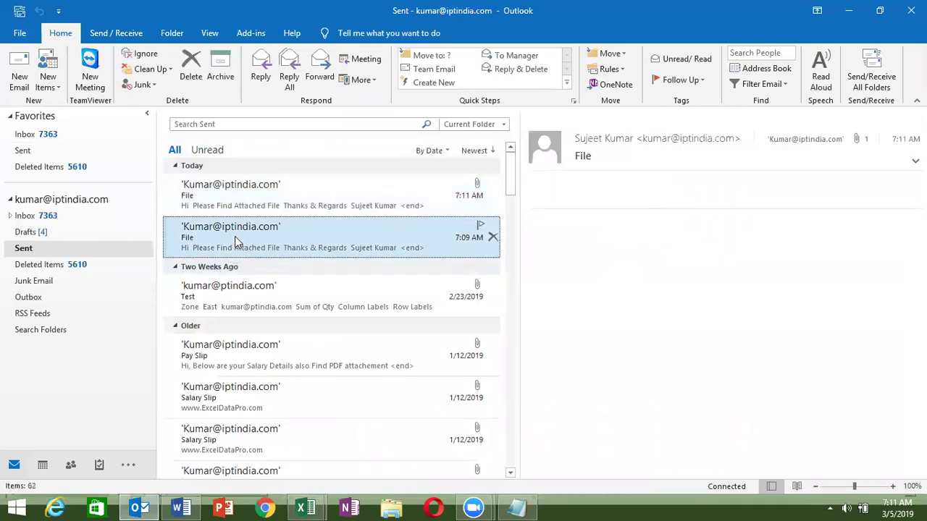
left_click(258, 192)
left_click(391, 508)
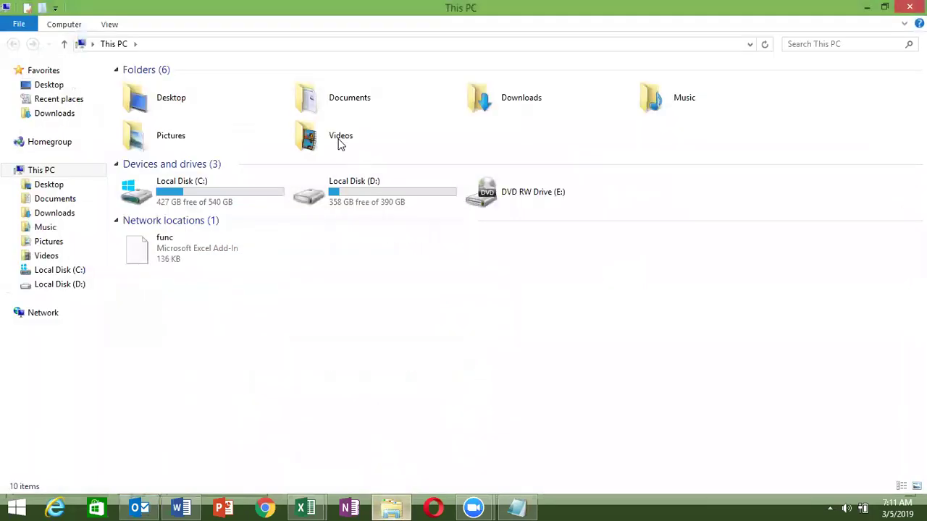
Delete all nine salesperson workbooks from D:\2019\Mail, then go back to Outlook
double_click(365, 194)
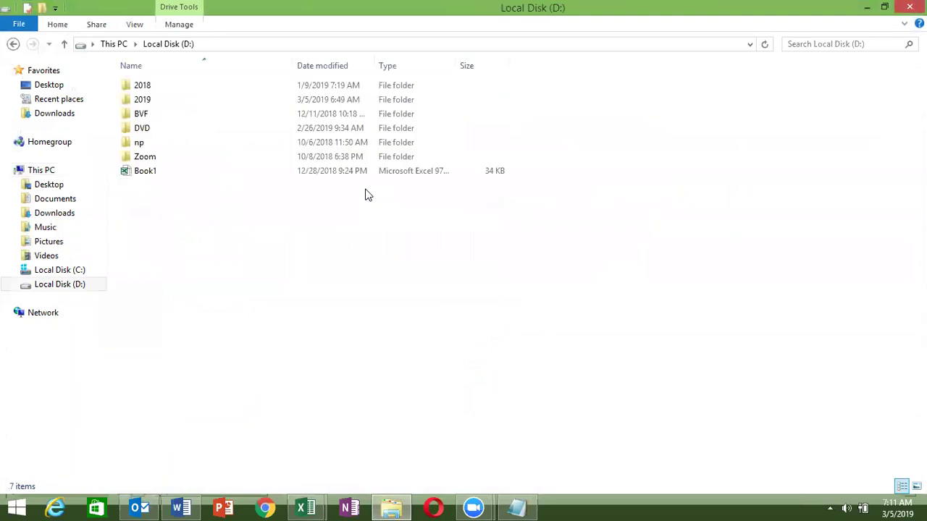
double_click(210, 100)
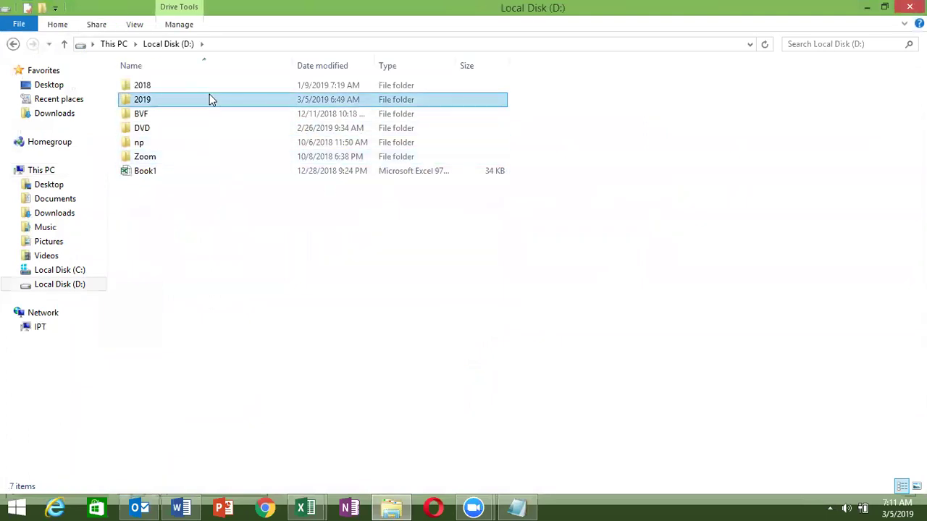
double_click(201, 85)
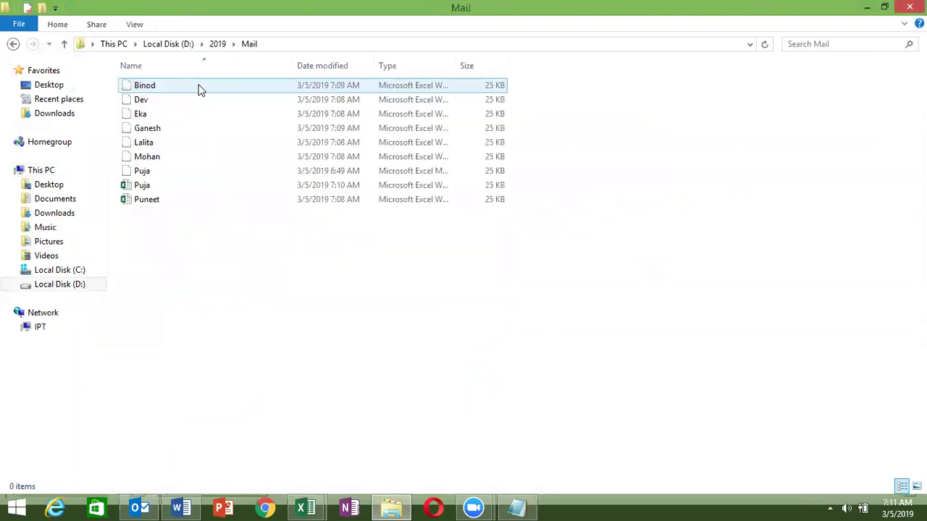
left_click_drag(437, 291, 106, 63)
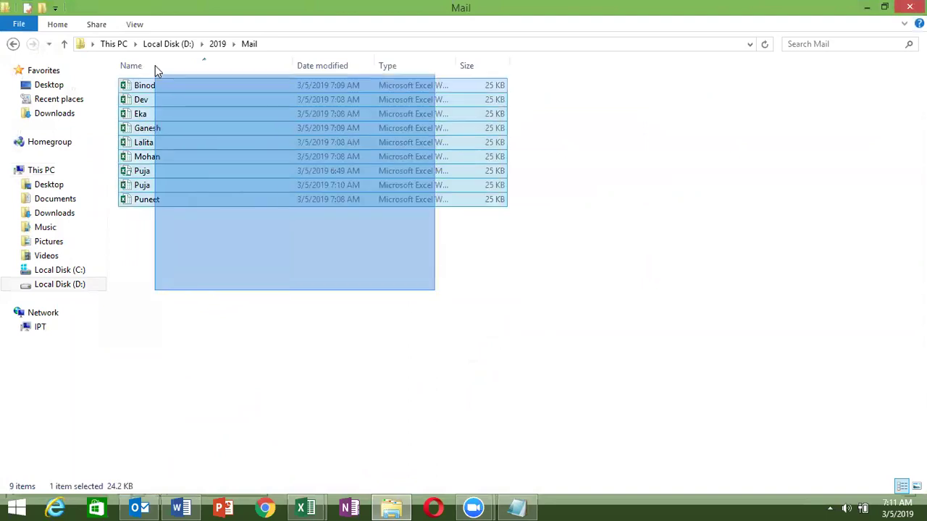
key("Delete")
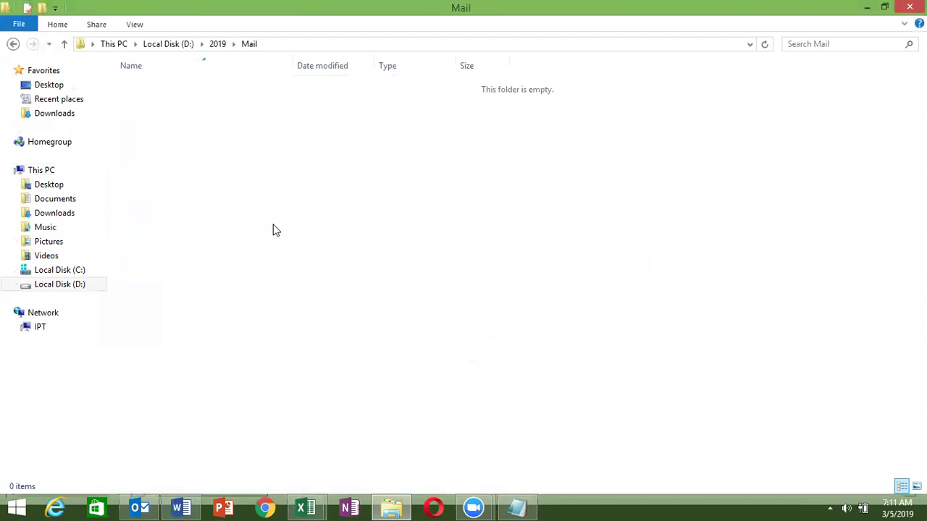
left_click(140, 507)
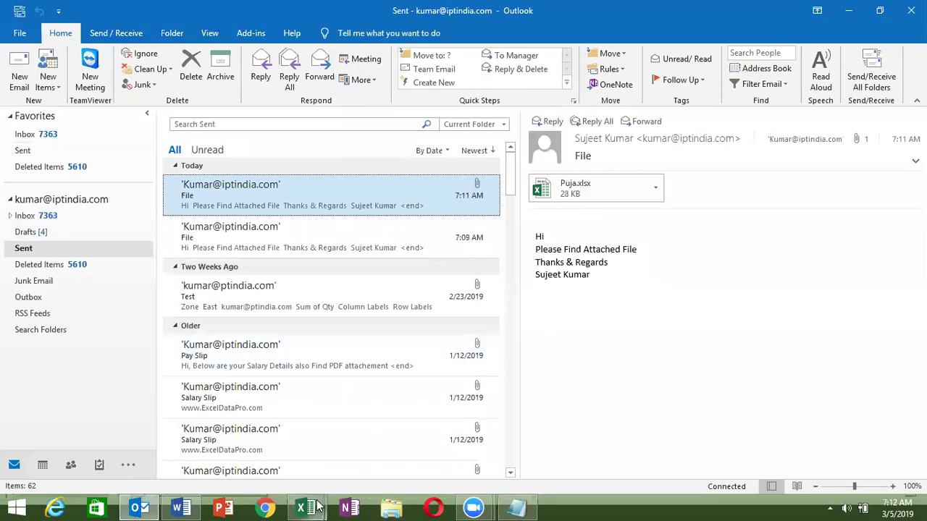
Review Module1's mailing loop (.Body, End With, Next Item) in the VBA editor, then return to Excel's Data sheet
left_click(356, 448)
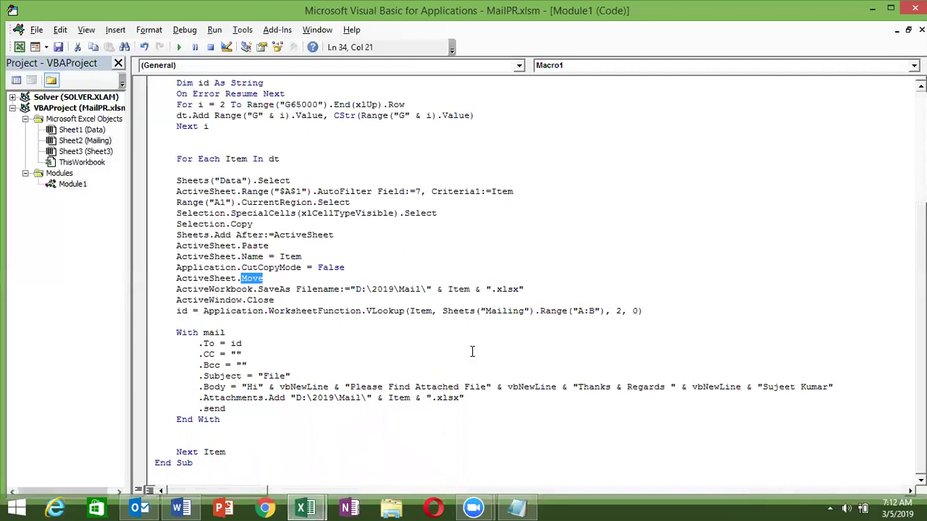
double_click(283, 448)
left_click(291, 384)
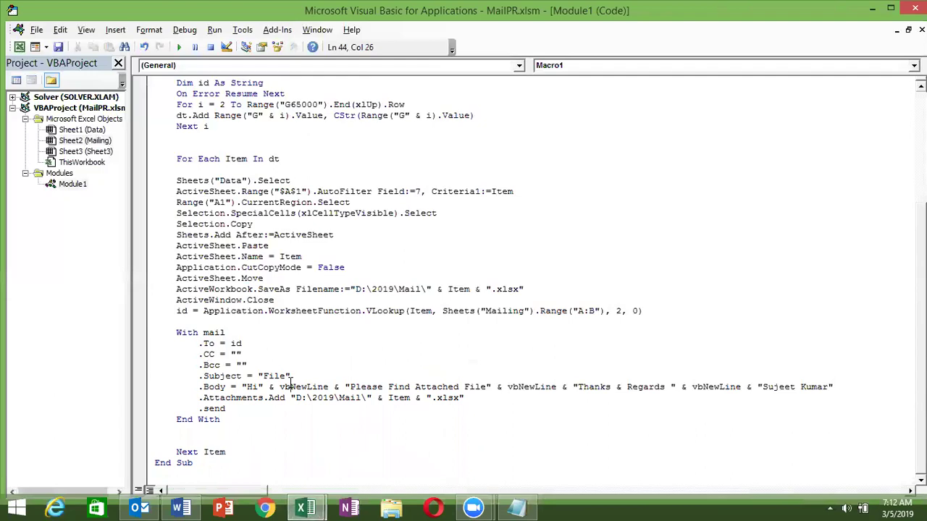
left_click(257, 430)
mouse_move(305, 508)
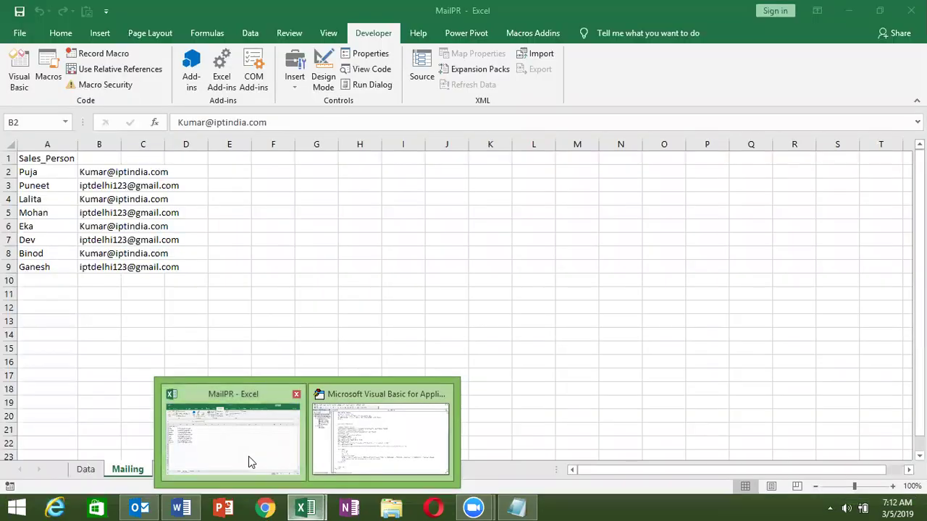
left_click(87, 469)
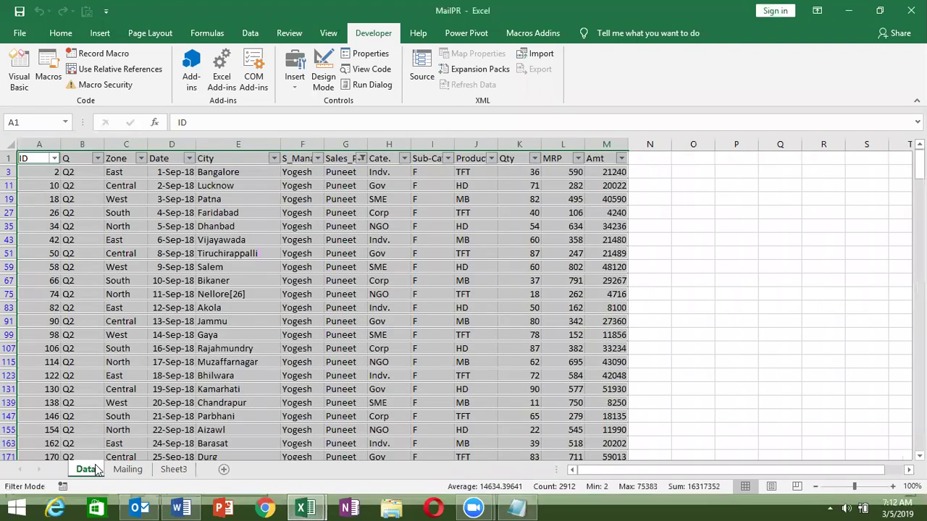
Run Macro1 from the Developer Macros list on the unfiltered Data sheet
left_click(159, 362)
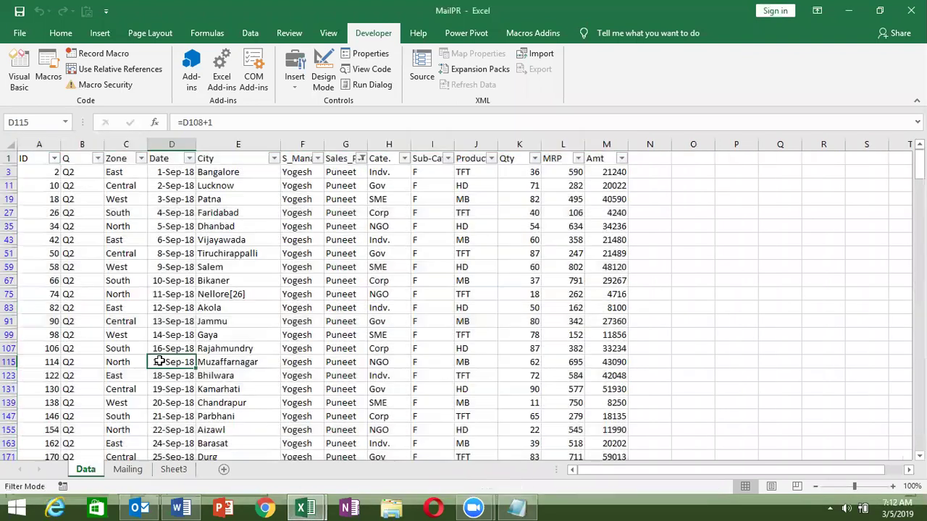
left_click(307, 507)
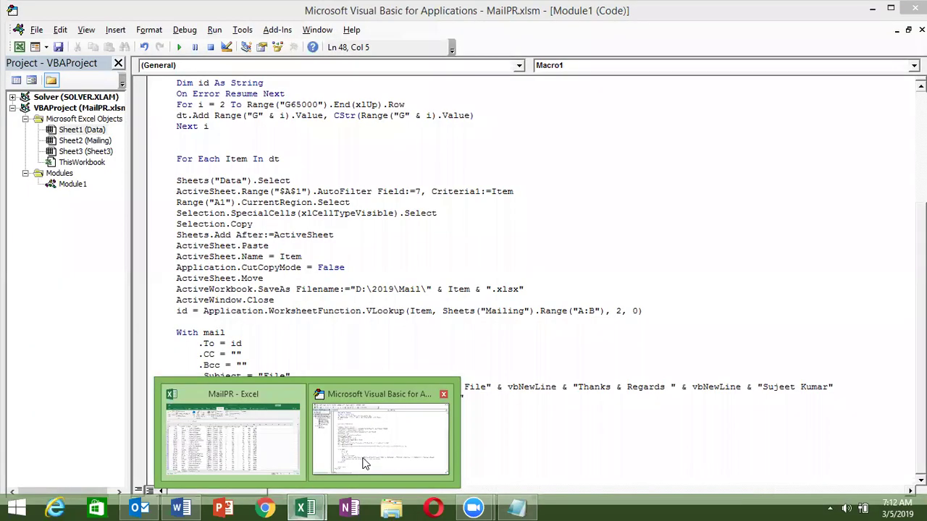
left_click(365, 464)
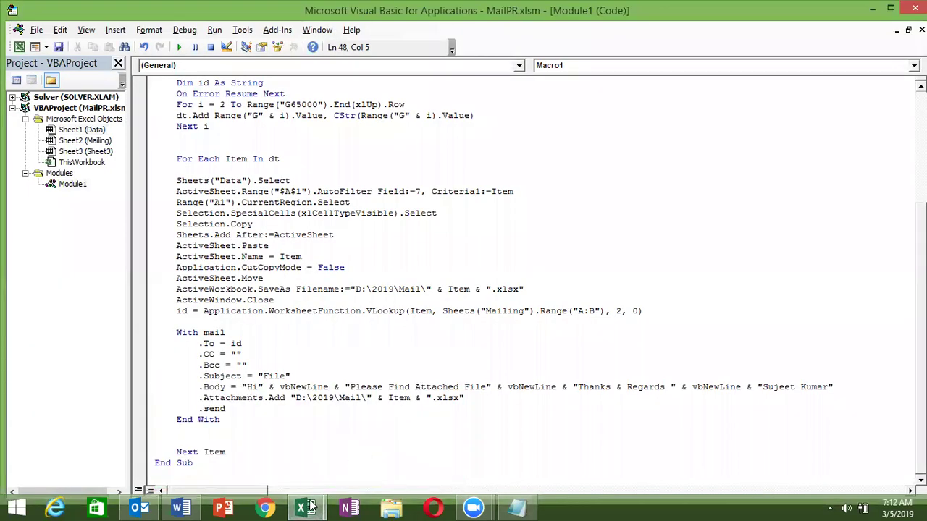
key("alt+F11")
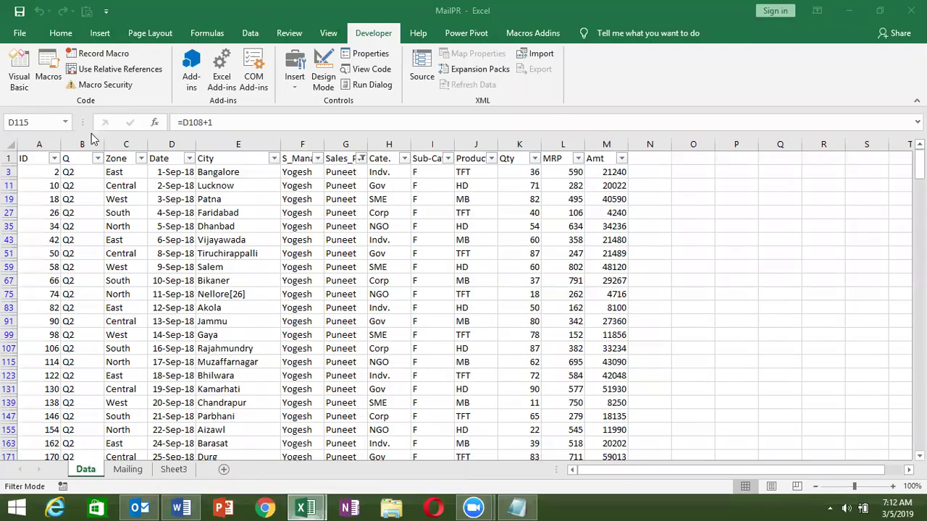
left_click(49, 76)
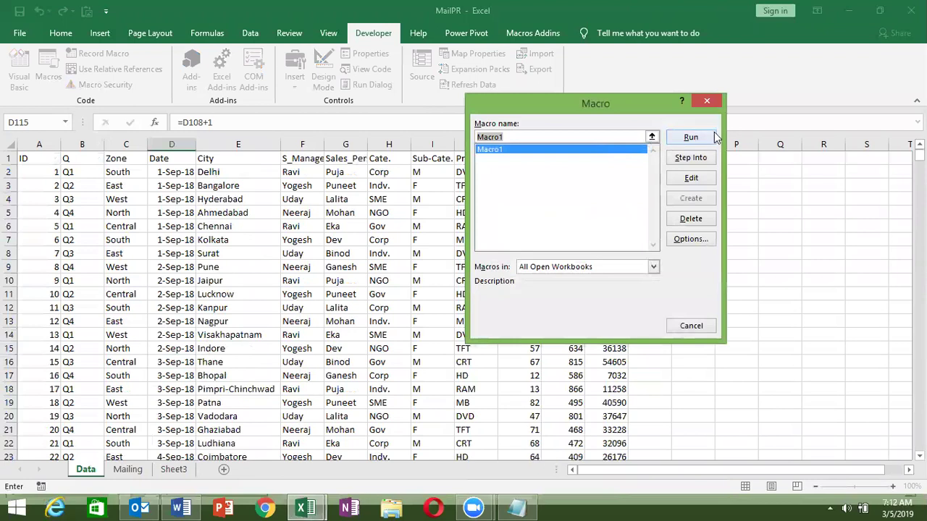
left_click(713, 136)
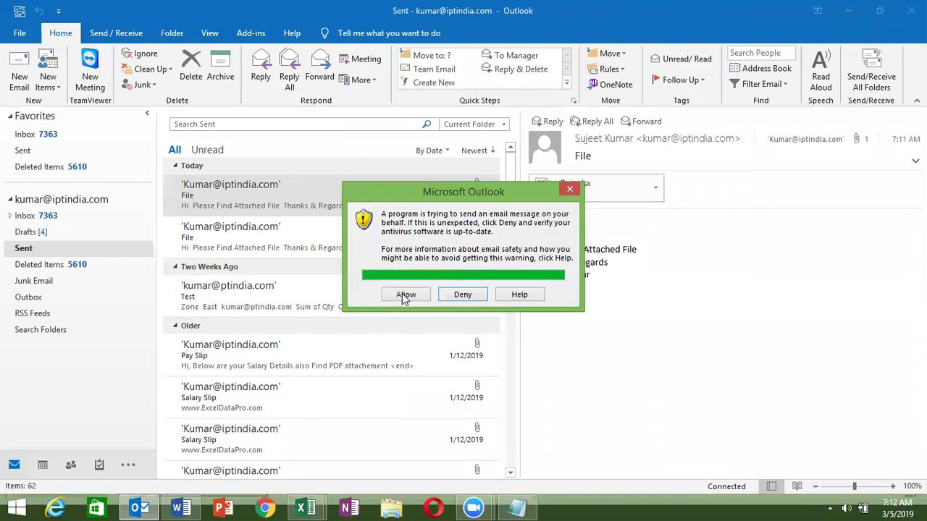
Allow Outlook to send the macro's email, then preview the new 7:13 AM and earlier 7:11 AM sent messages
left_click(406, 295)
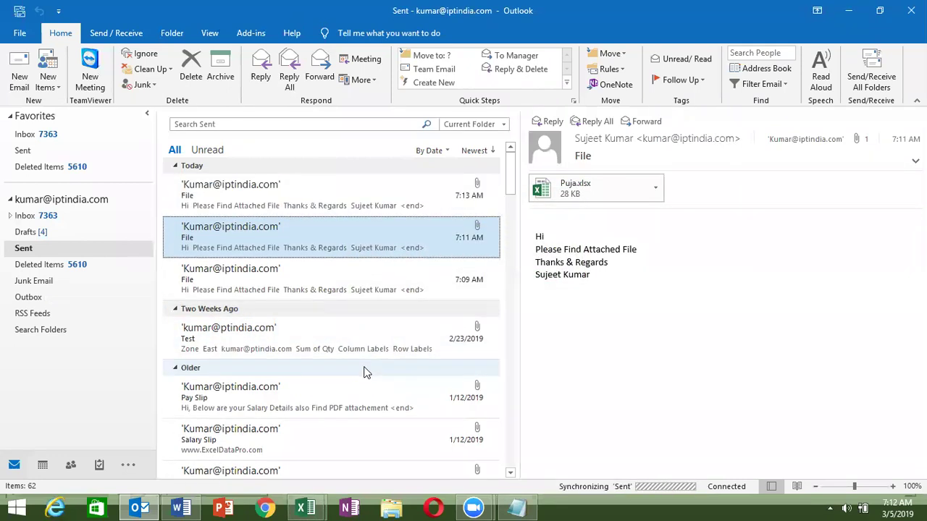
left_click(307, 507)
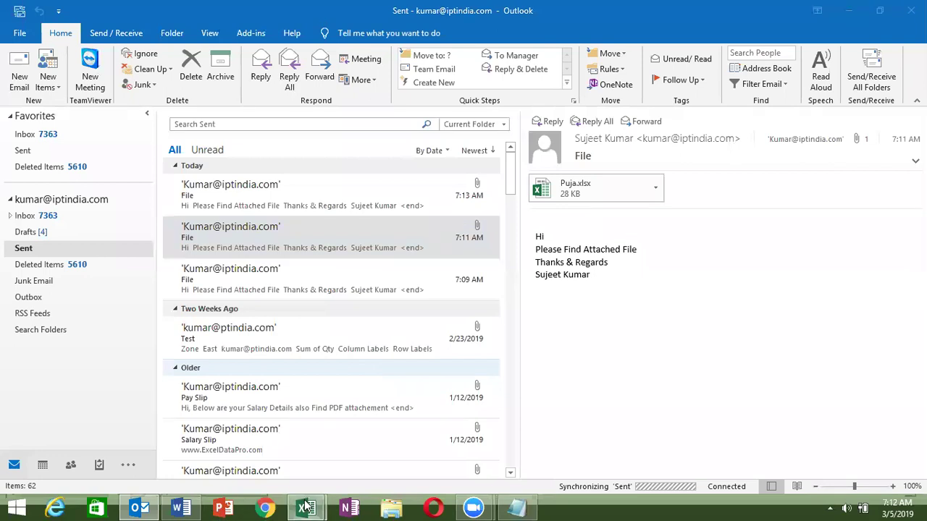
left_click(289, 464)
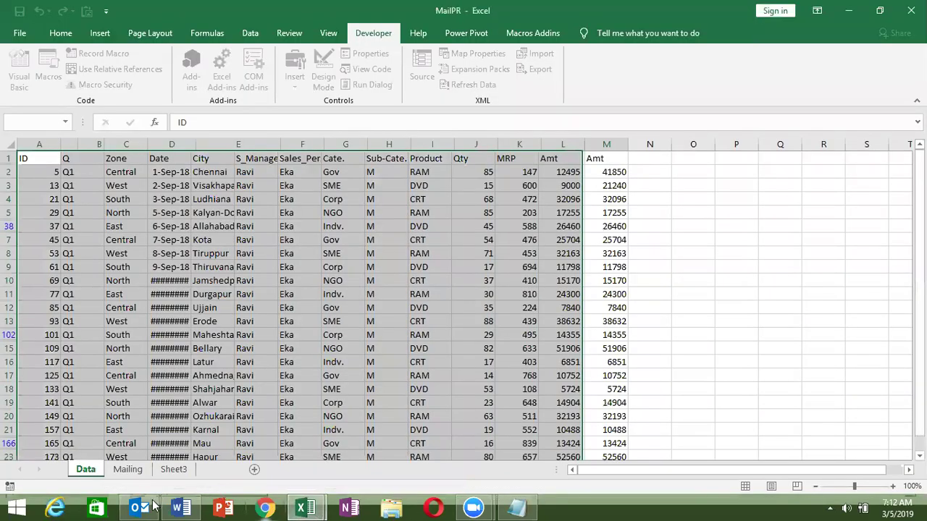
left_click(153, 504)
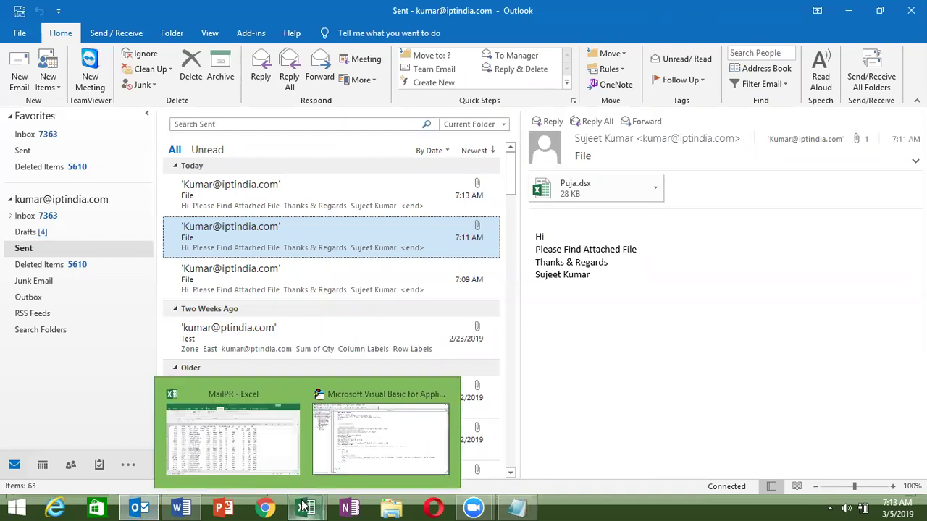
mouse_move(180, 509)
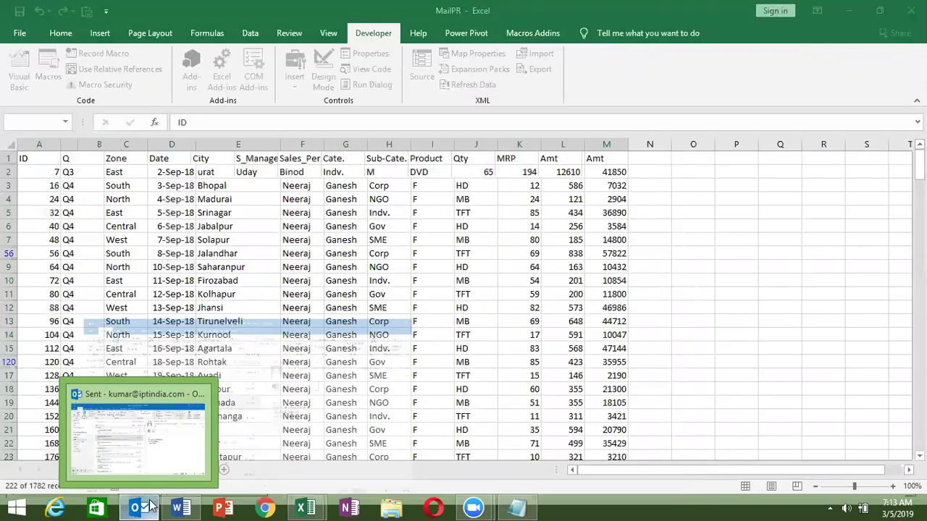
left_click(150, 507)
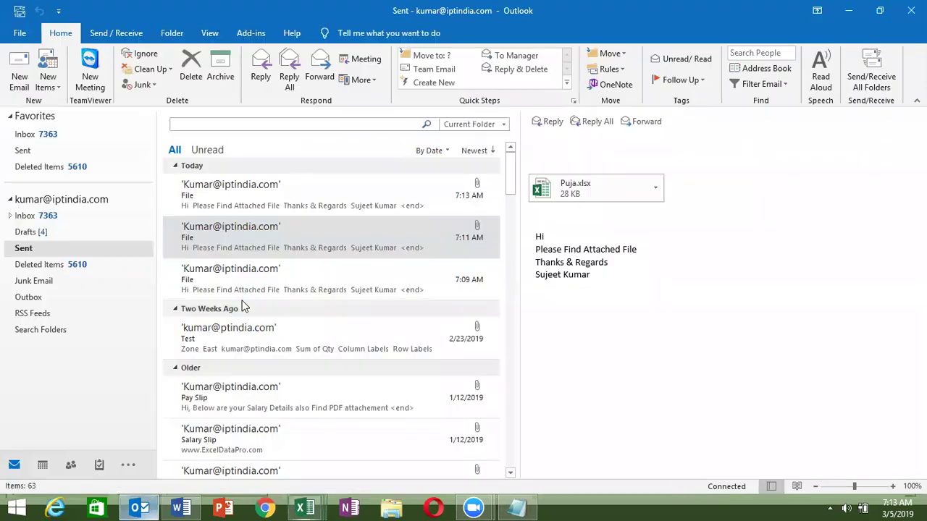
left_click(286, 212)
left_click(282, 247)
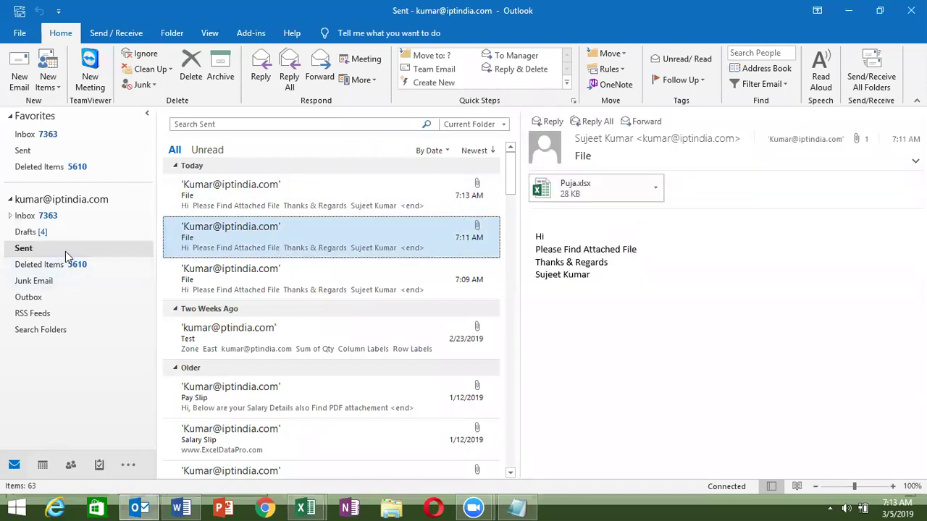
Check the Outbox, Sent and Drafts folders, declining the linked-files update prompt
left_click(44, 296)
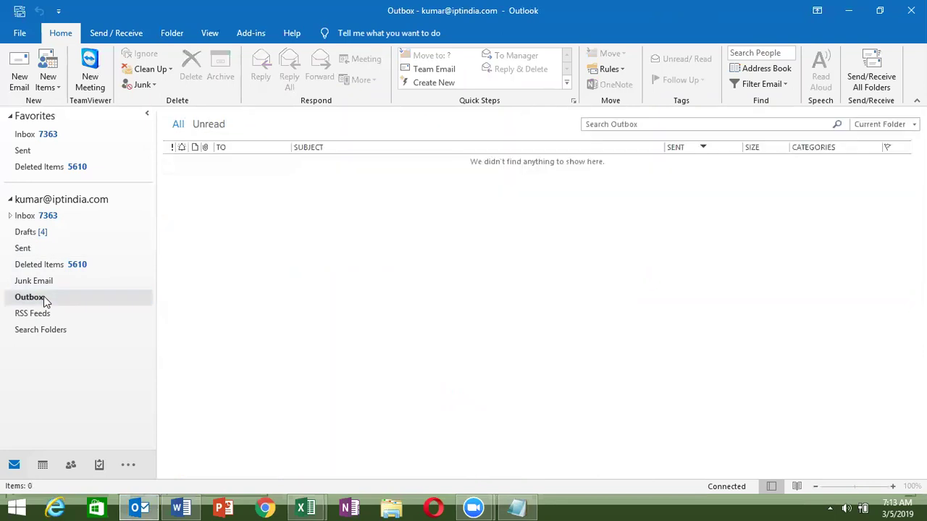
left_click(41, 249)
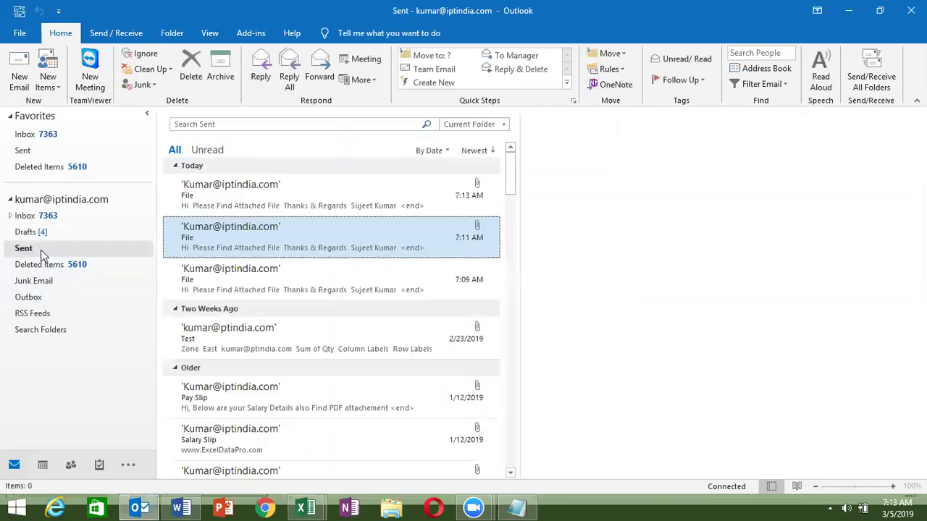
left_click(43, 235)
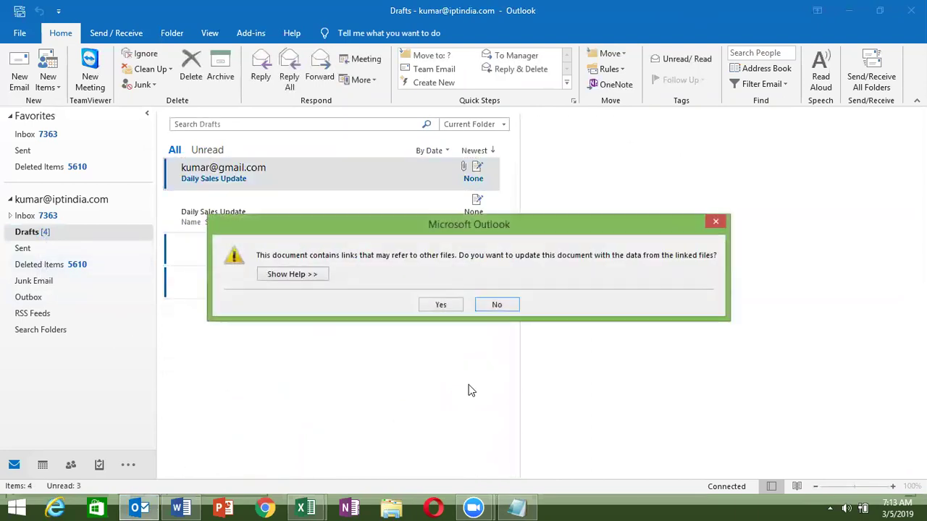
left_click(497, 305)
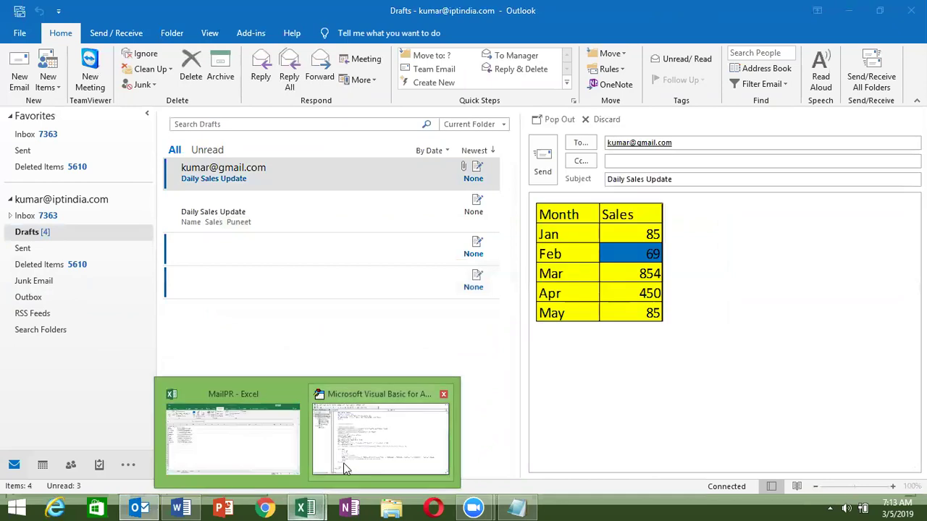
left_click(343, 463)
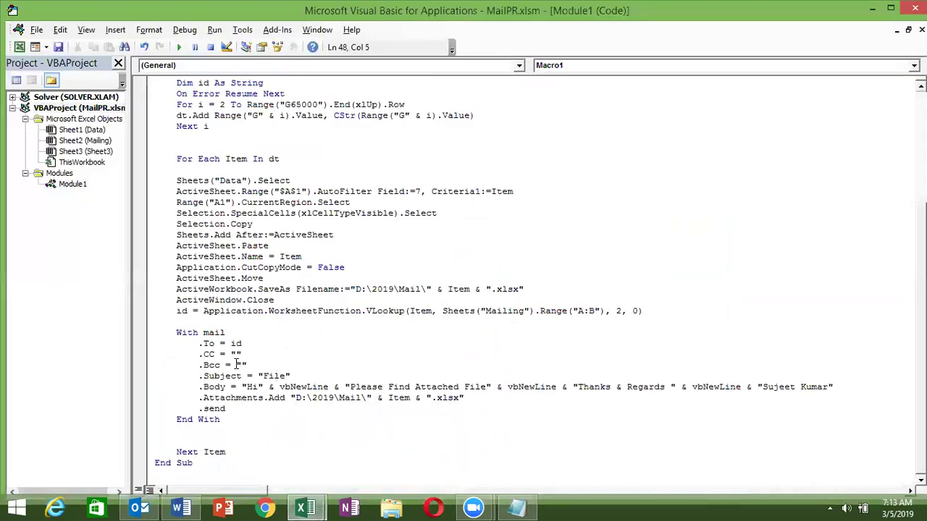
Move the Set out and Set mail lines from the macro's top into the loop above With mail
left_click(228, 409)
left_click(198, 354)
left_click(169, 214)
key("Up")
key("Up")
key("Up")
key("Up")
key("Up")
key("Up")
key("Down")
key("Down")
key("Down")
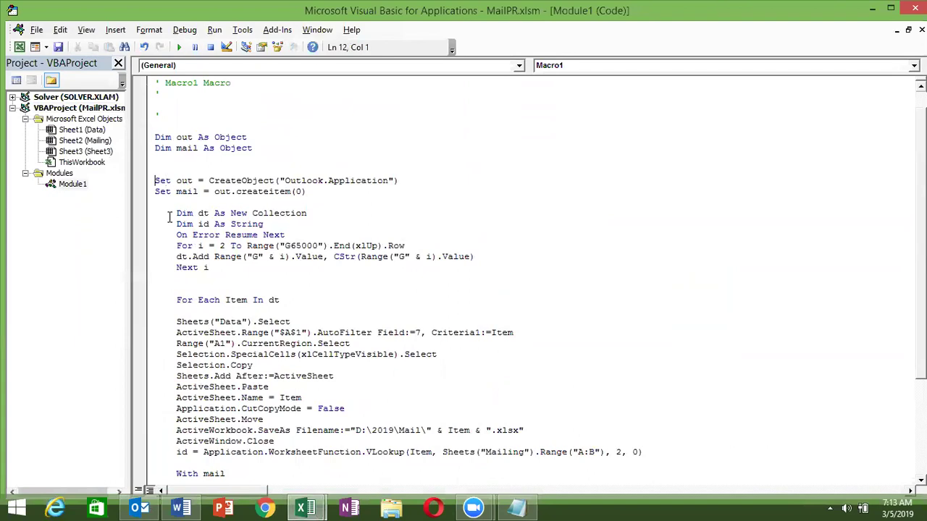
key("shift+Down")
key("shift+Down")
key("ctrl+c")
key("Down")
key("Down")
key("Down")
key("Down")
key("Down")
key("Down")
key("Up")
key("Up")
key("Up")
key("Up")
key("Up")
key("Up")
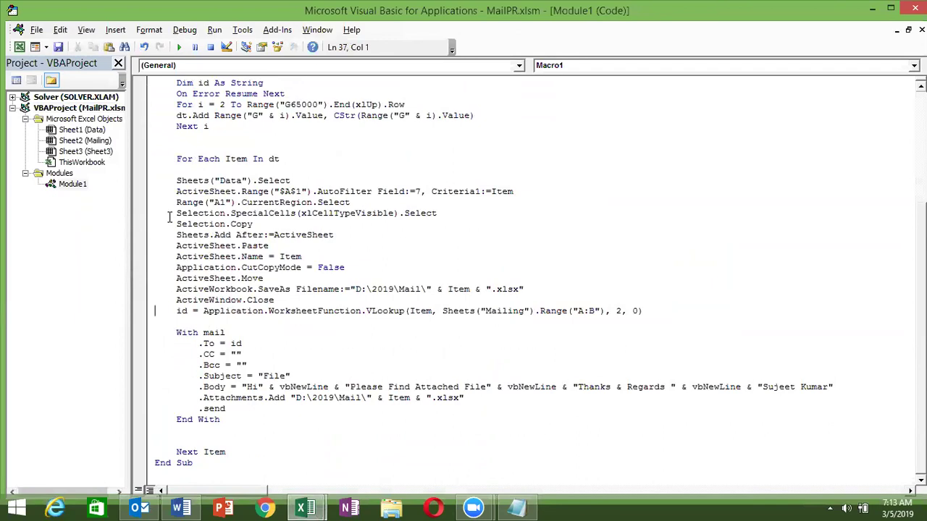
key("Return")
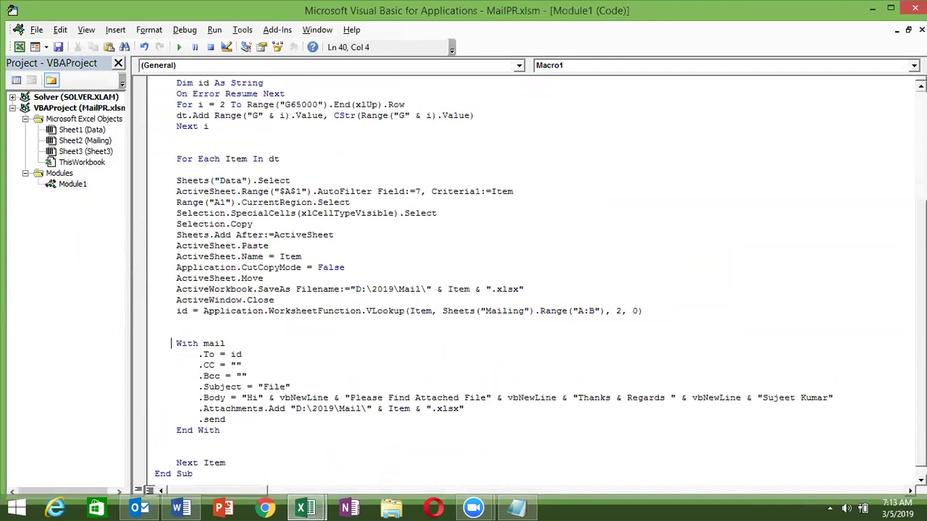
key("Return")
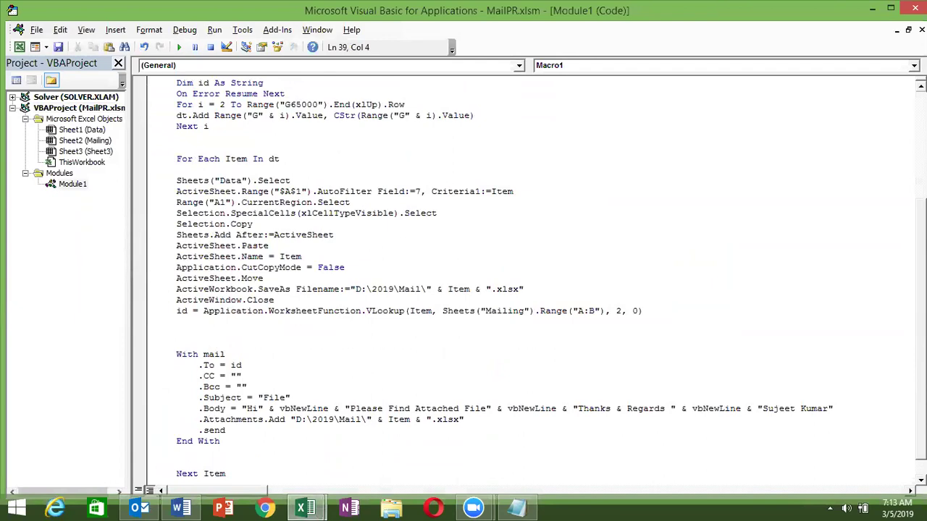
key("ctrl+v")
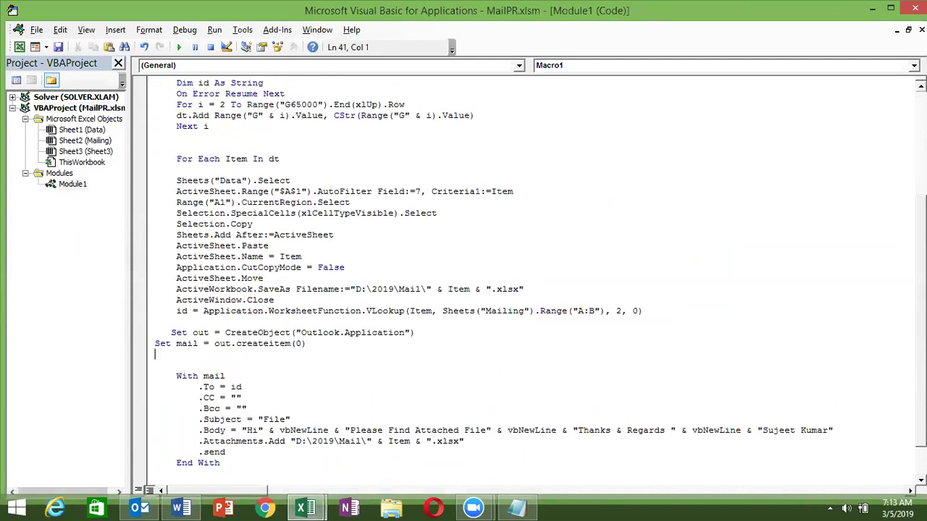
key("Tab")
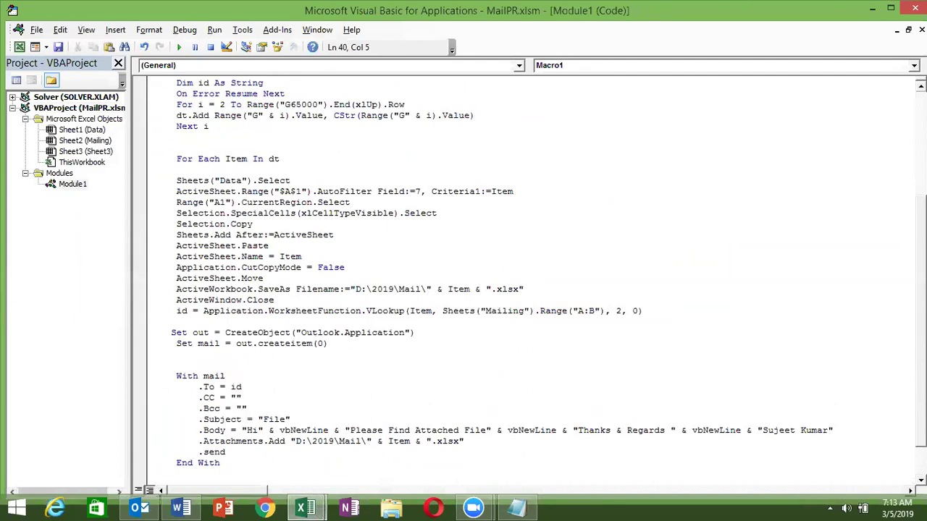
key("Tab")
Add Set out = Nothing and Set mail = Nothing lines after End With
key("Down")
key("Down")
key("Down")
key("Down")
key("Down")
key("Down")
key("Down")
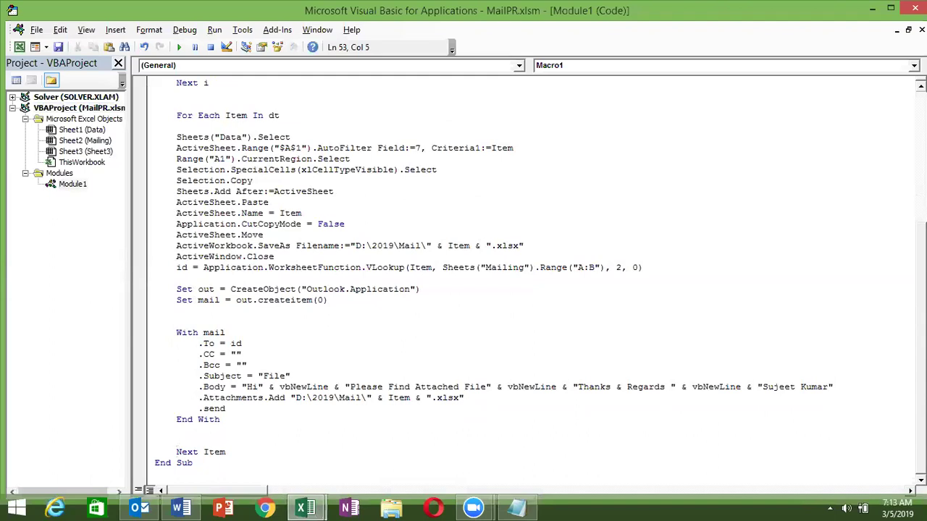
type("setout=nothin")
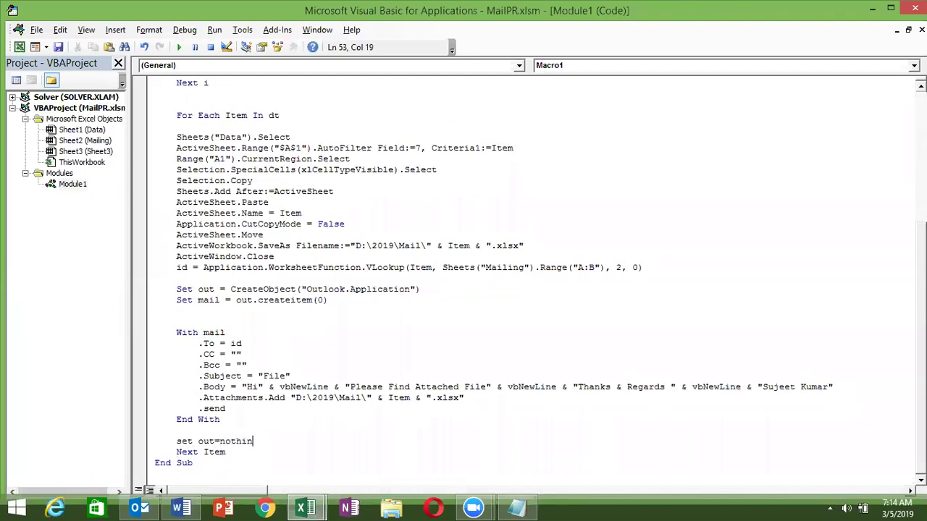
type("g")
key("Return")
type("set")
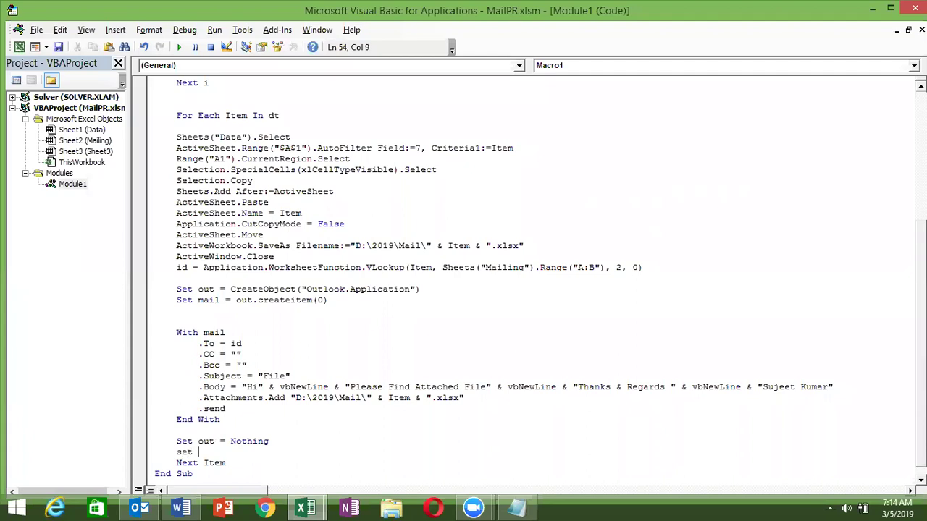
type("mail = Noth")
type("ing")
key("Return")
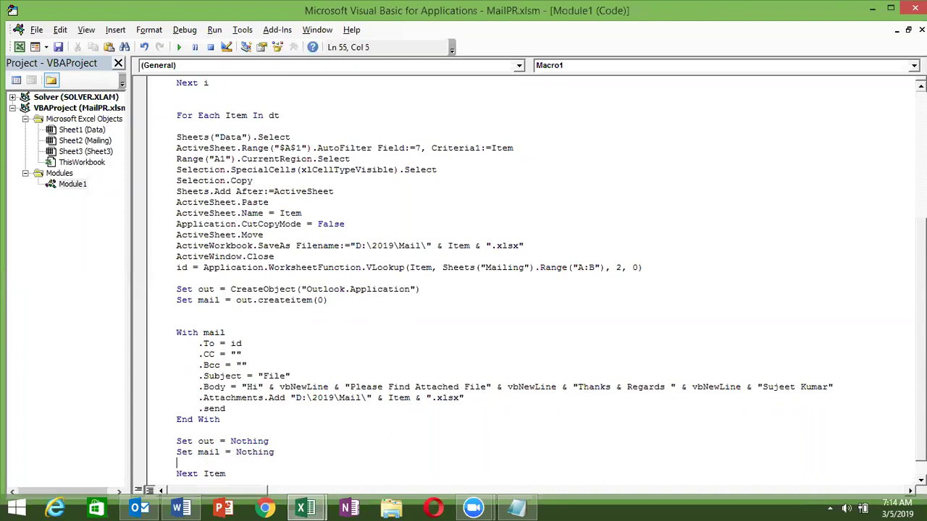
left_click(208, 116)
mouse_move(305, 509)
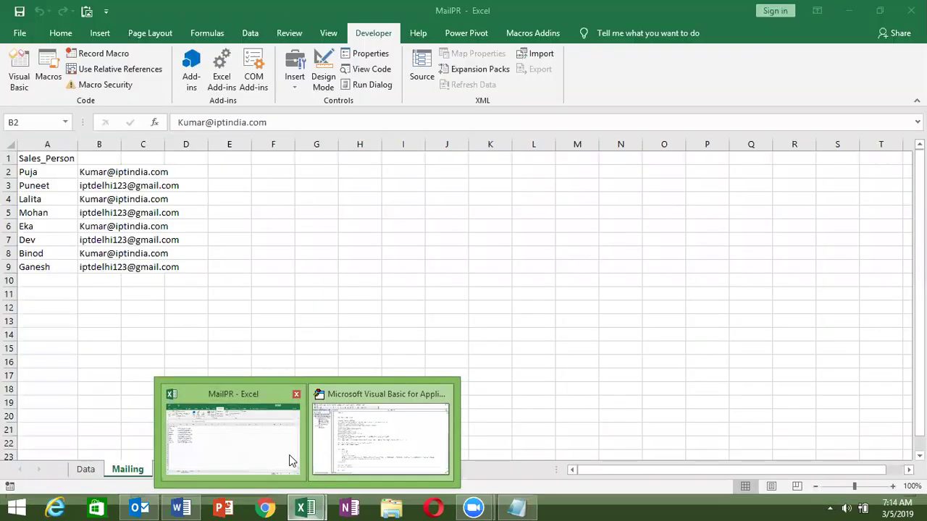
left_click(290, 461)
left_click(96, 467)
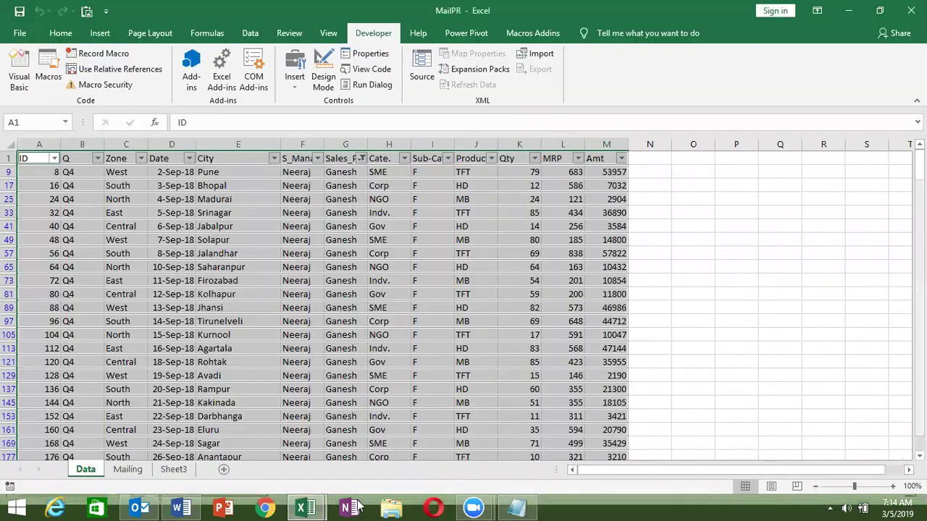
left_click(403, 507)
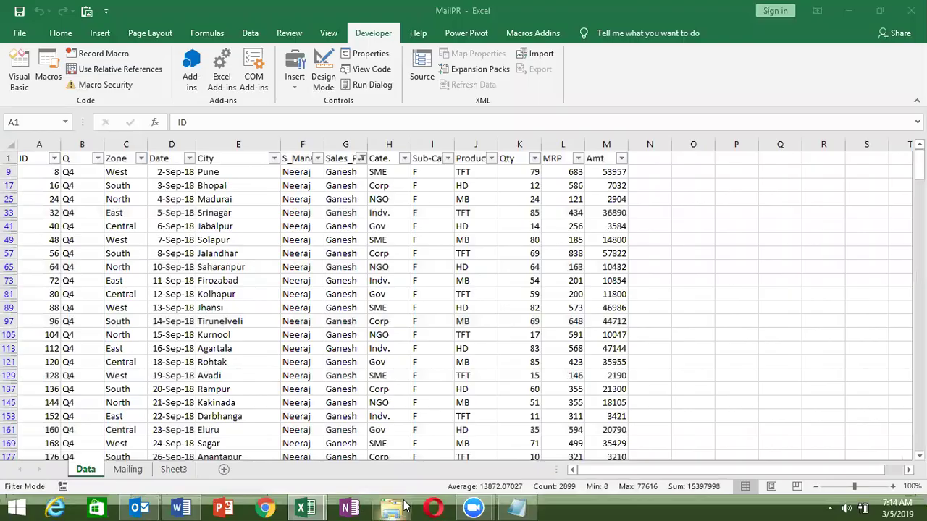
left_click(318, 507)
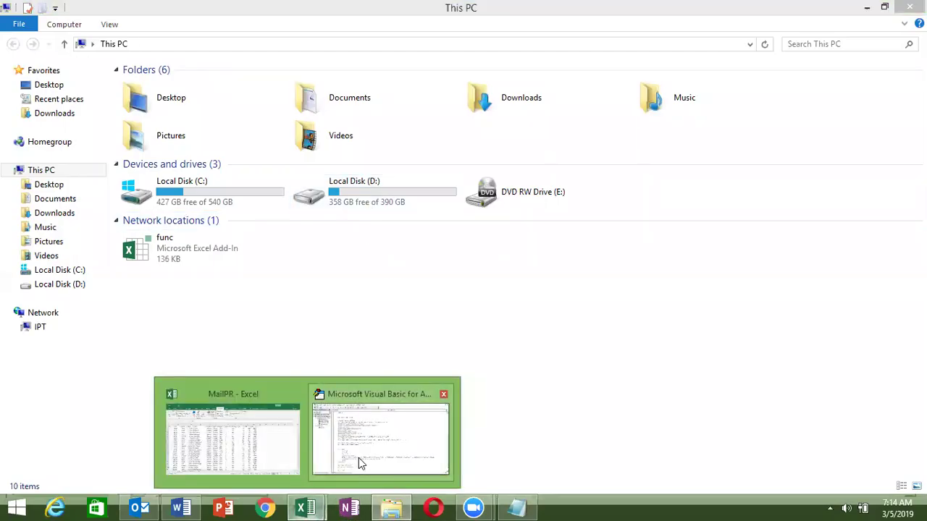
left_click(358, 458)
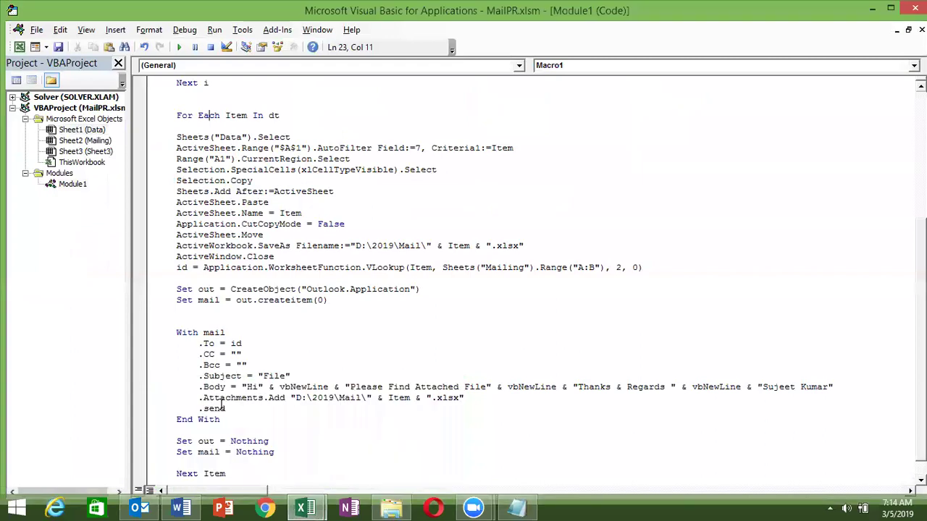
Insert a Kill line above ActiveWorkbook.SaveAs, reusing the SaveAs file path to delete the existing file
left_click(183, 323)
key("Return")
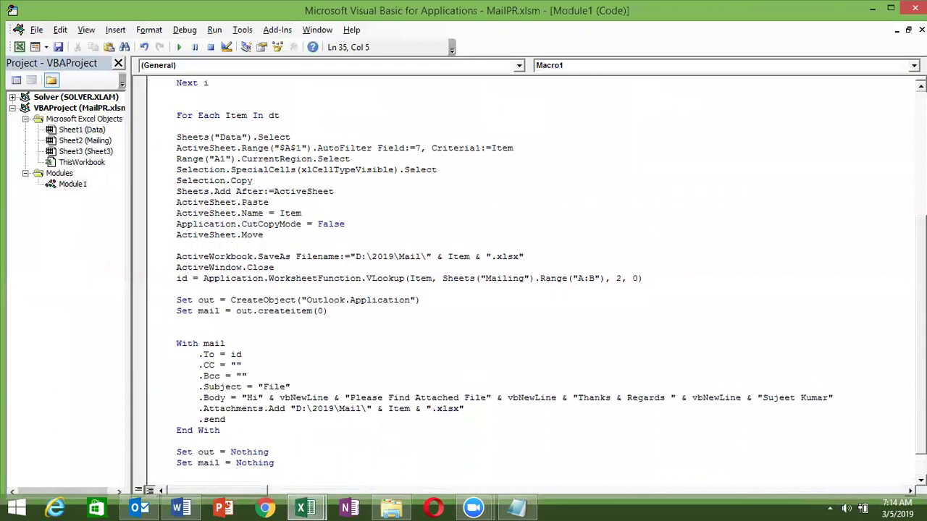
type("kill")
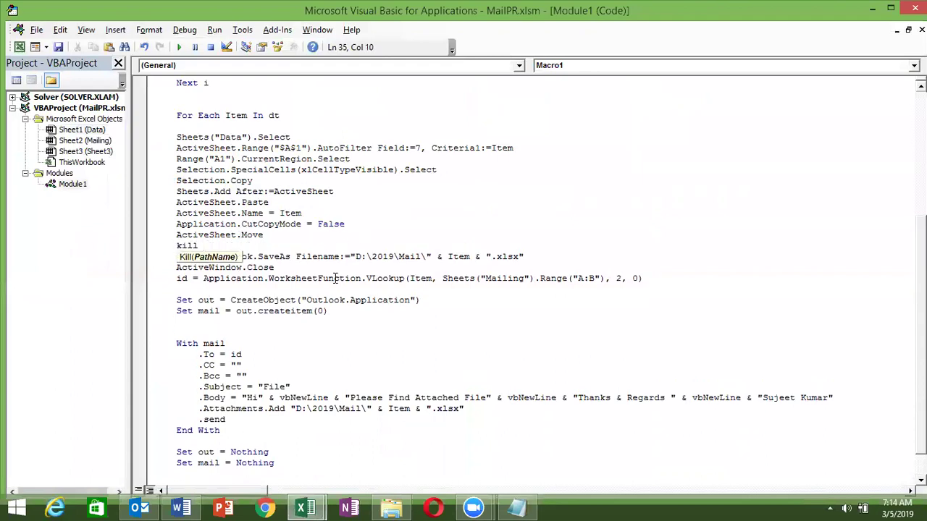
left_click_drag(351, 256, 516, 255)
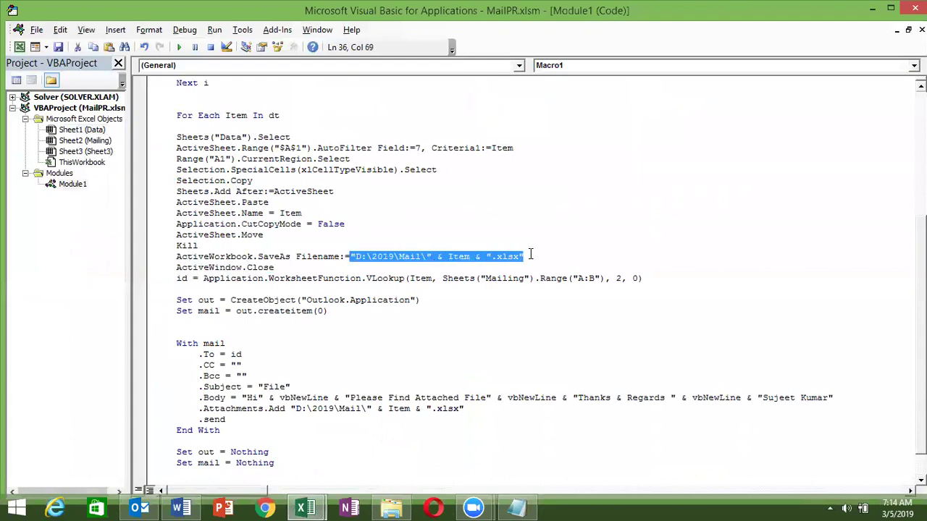
left_click(353, 243)
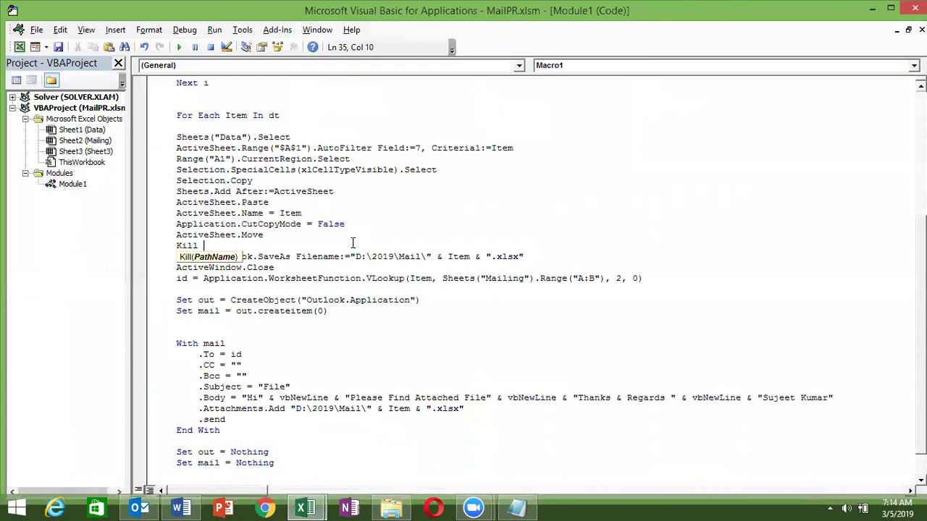
key("ctrl+v")
left_click(334, 278)
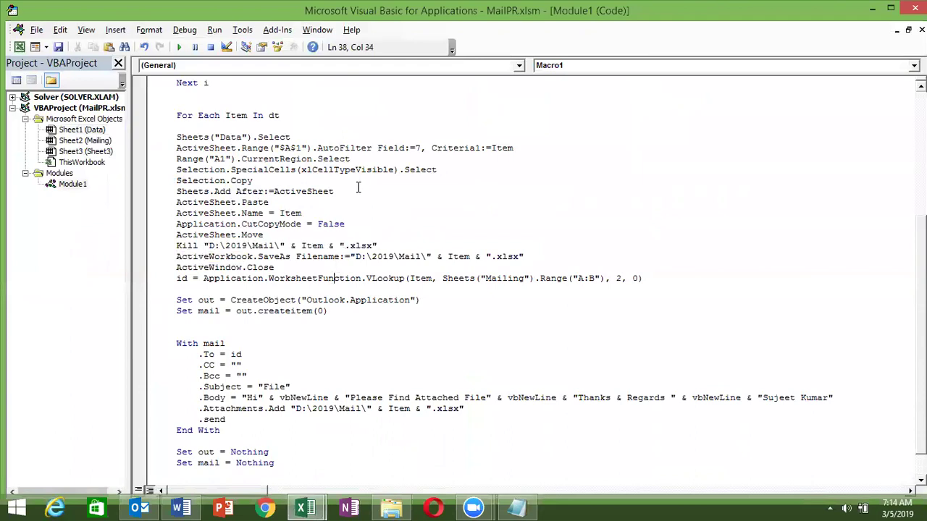
Return from the VBA editor to the MailPR workbook and bring up the Macros list
left_click(337, 137)
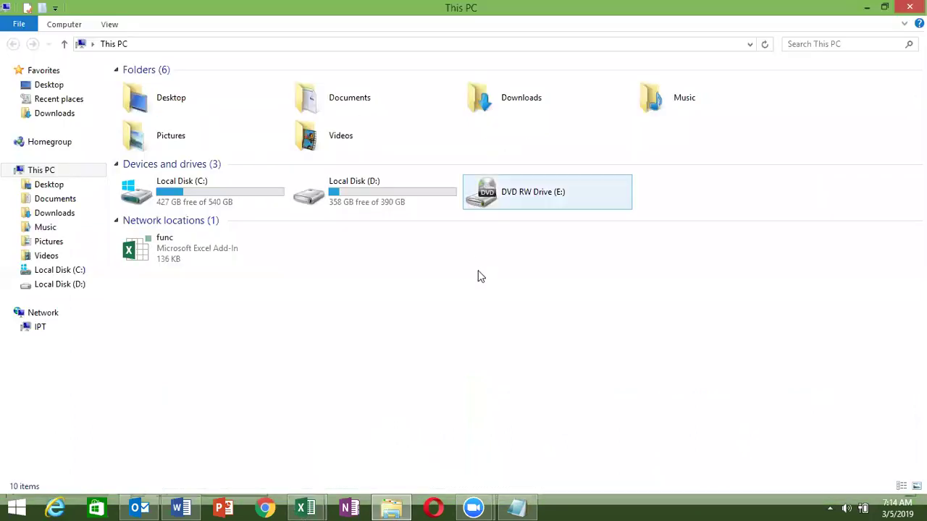
key("alt+Tab")
key("Tab")
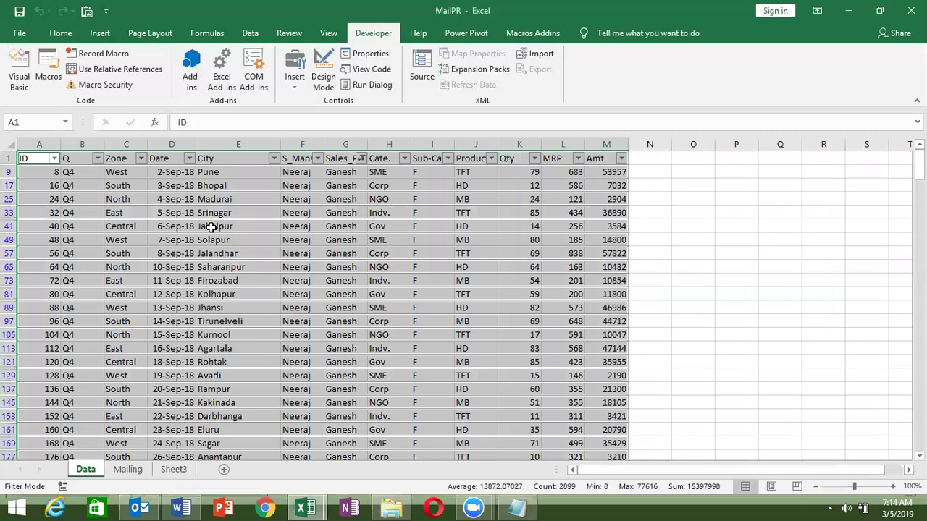
left_click(56, 78)
Run Macro1 and approve every Outlook security warning so each salesperson's email is sent
left_click(688, 139)
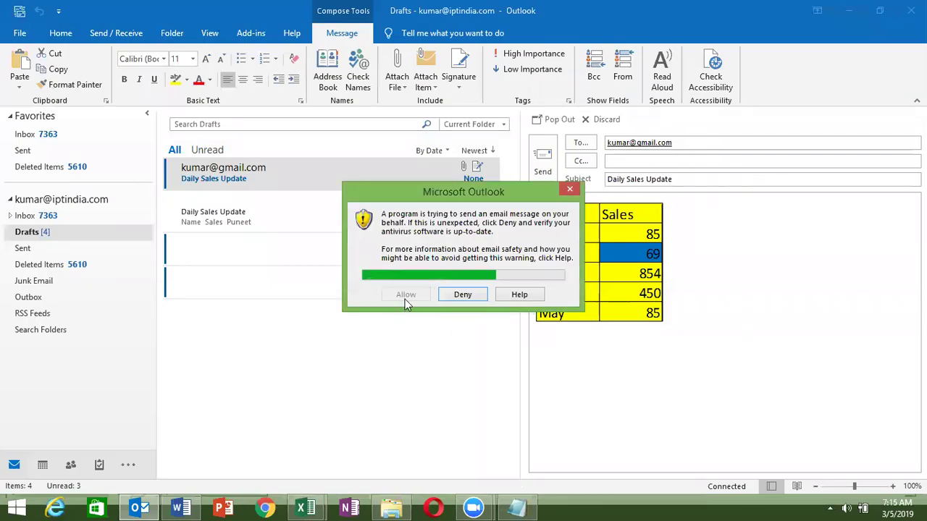
left_click(405, 299)
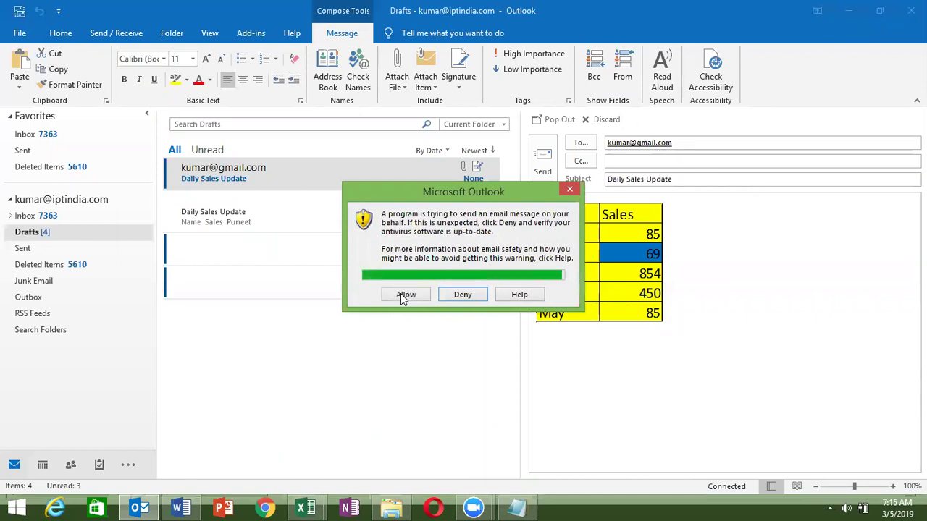
left_click(400, 293)
left_click(401, 296)
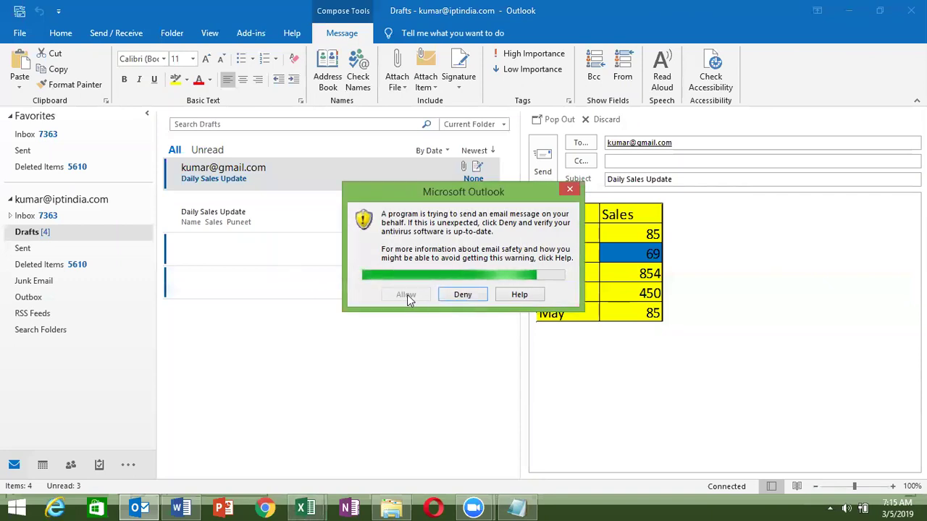
left_click(407, 294)
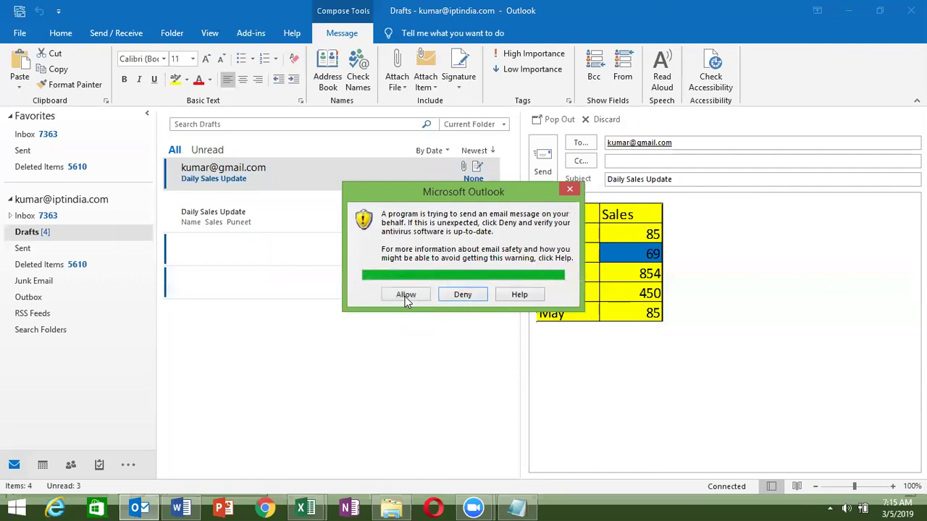
left_click(406, 295)
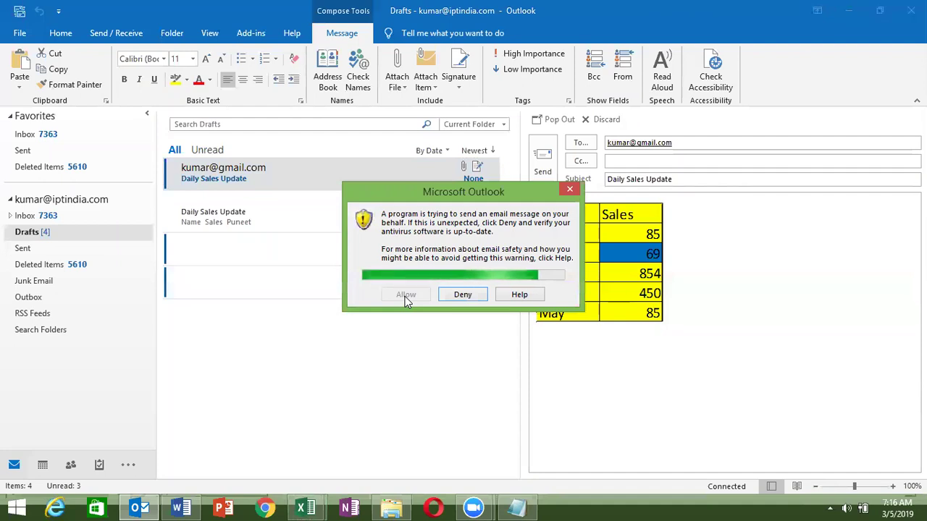
left_click(405, 297)
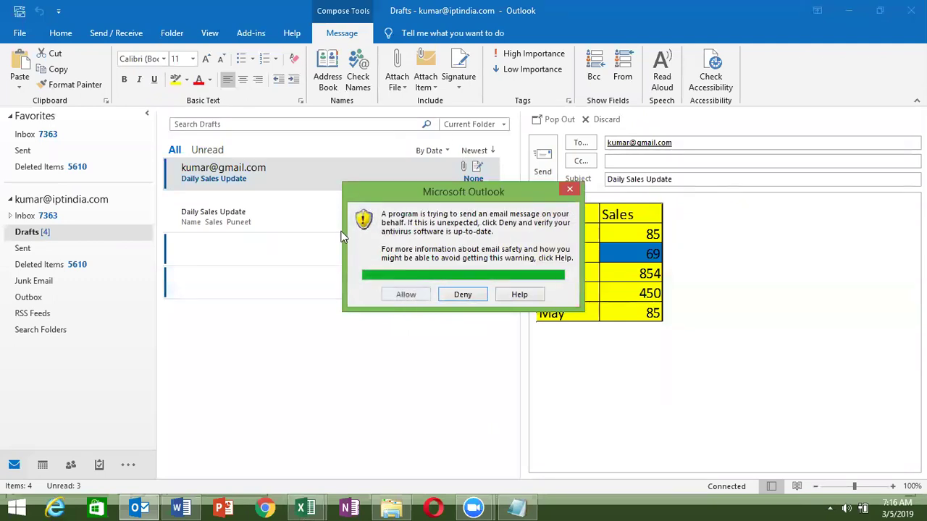
left_click(423, 294)
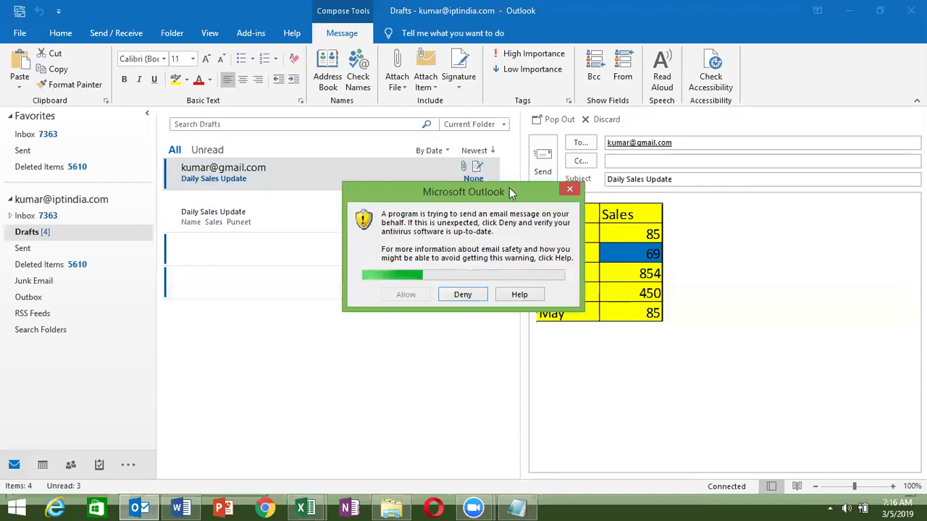
left_click_drag(449, 195, 358, 183)
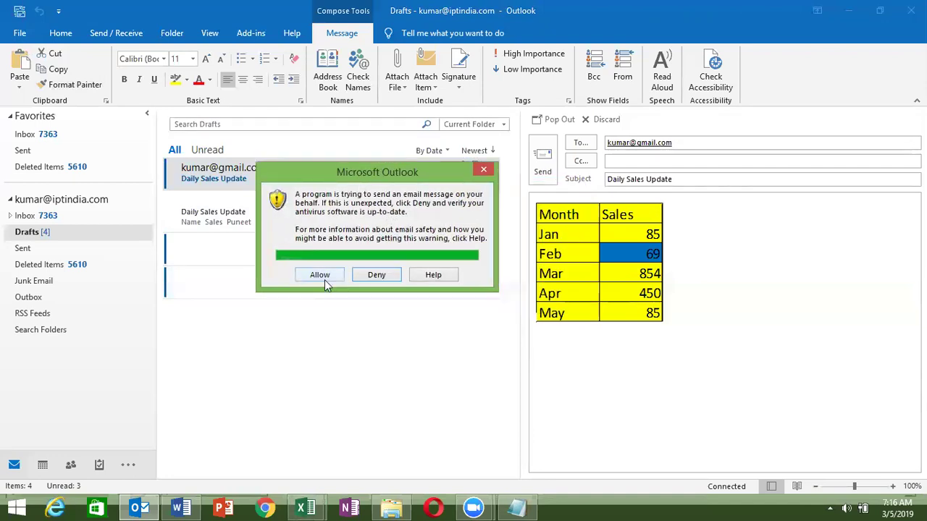
left_click(324, 279)
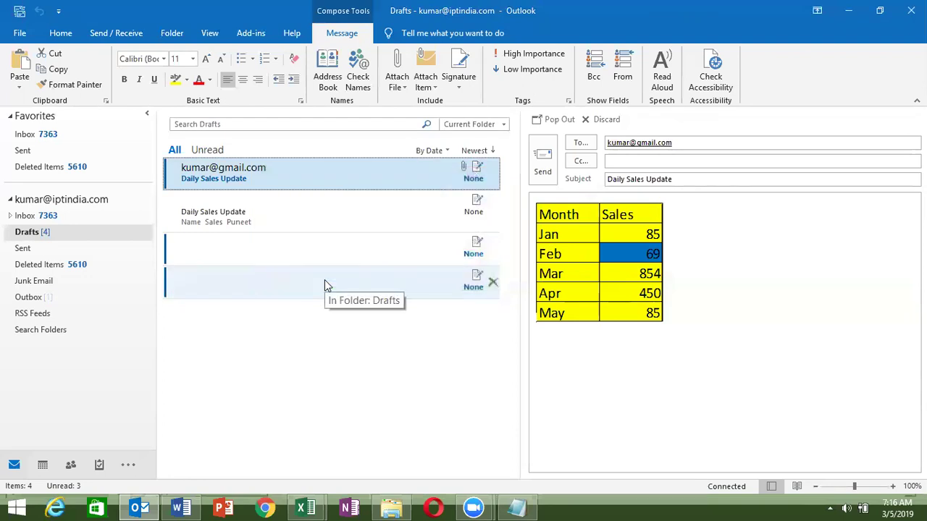
Turn on 'Apply macro security settings to installed add-ins' in Outlook's Trust Center Macro Settings
left_click(21, 34)
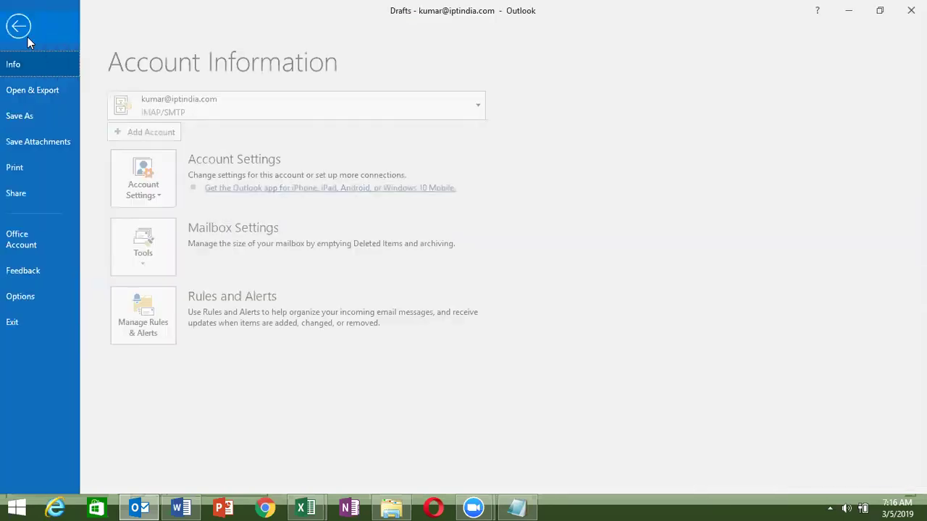
left_click(61, 297)
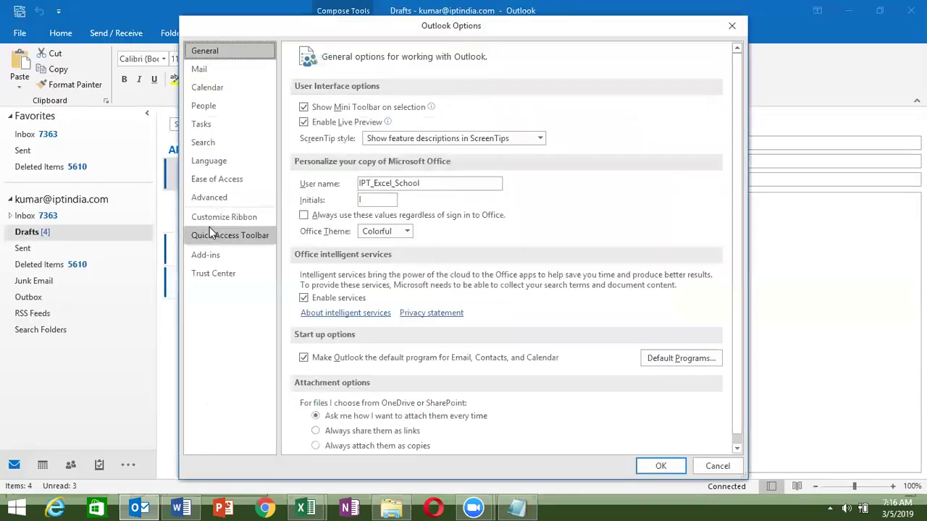
left_click(214, 276)
left_click(683, 183)
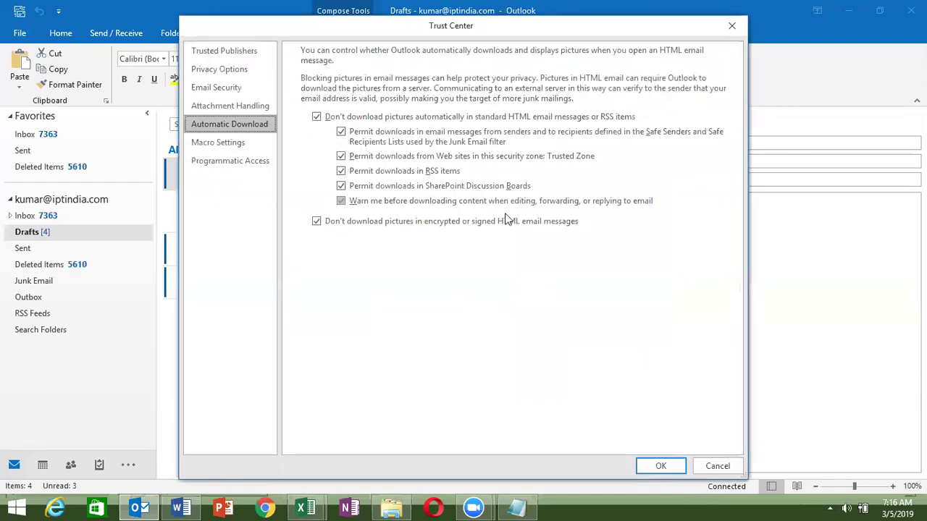
left_click(205, 148)
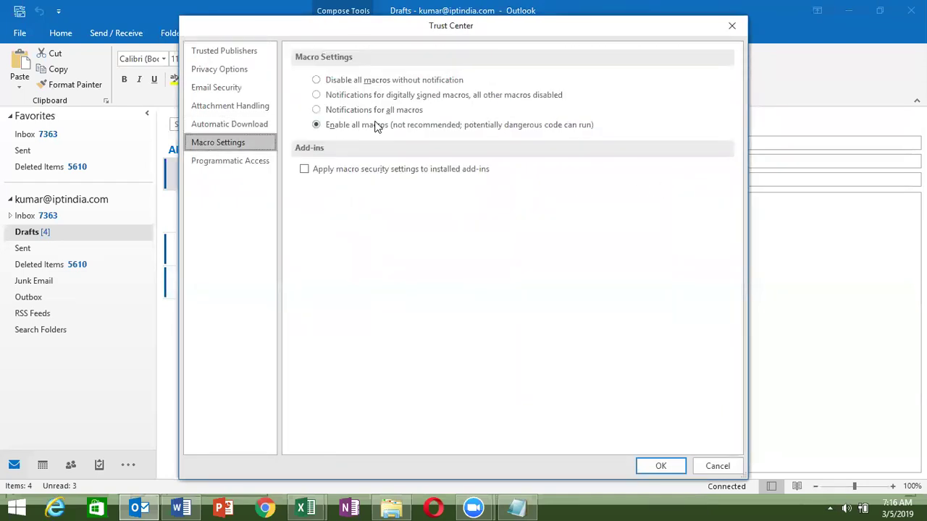
left_click(304, 172)
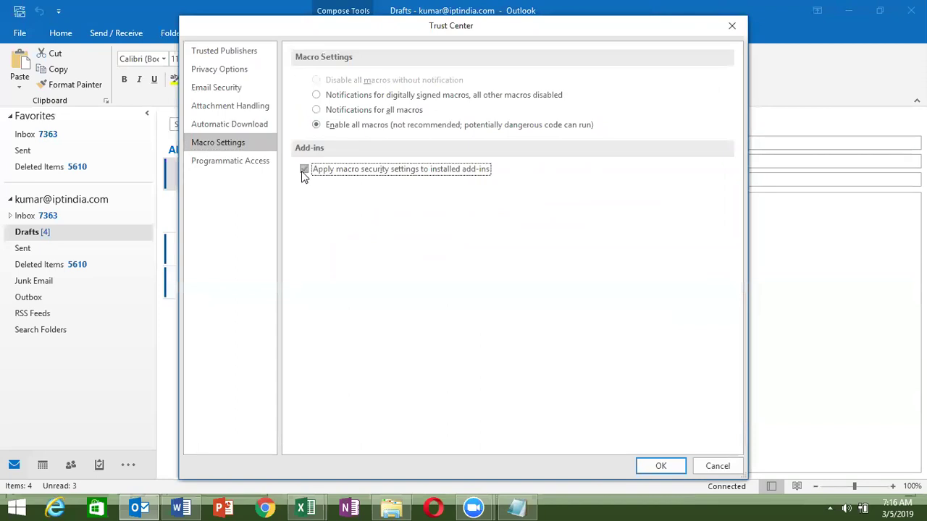
left_click(257, 161)
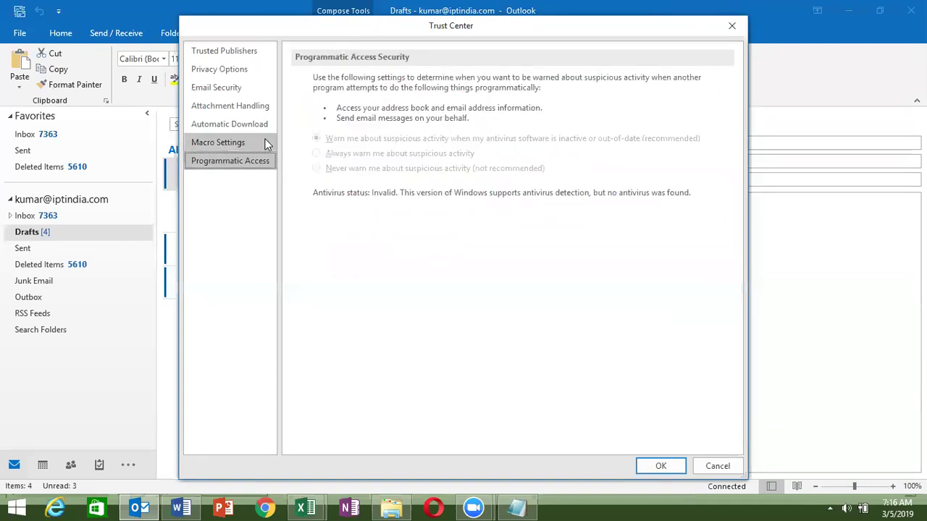
left_click(250, 126)
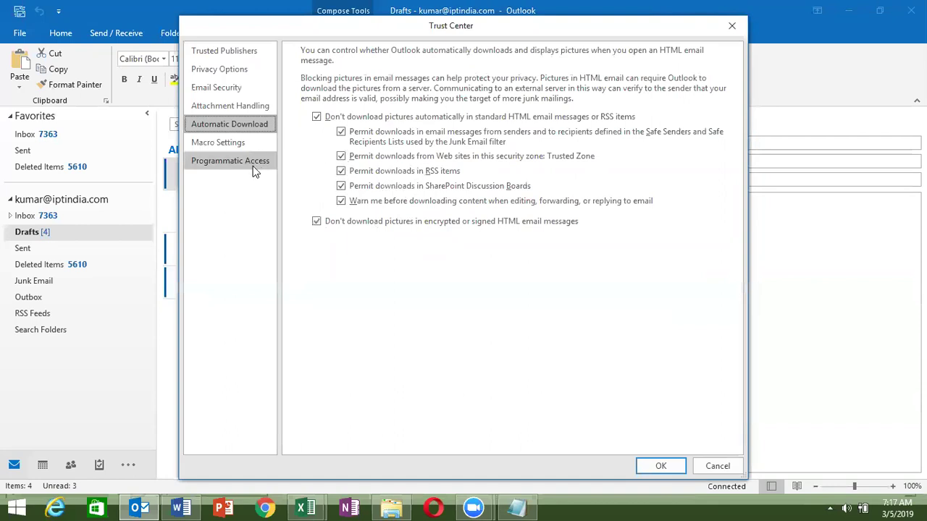
Tick both Email Security 'Allow script' boxes for shared folders and Public Folders
left_click(247, 106)
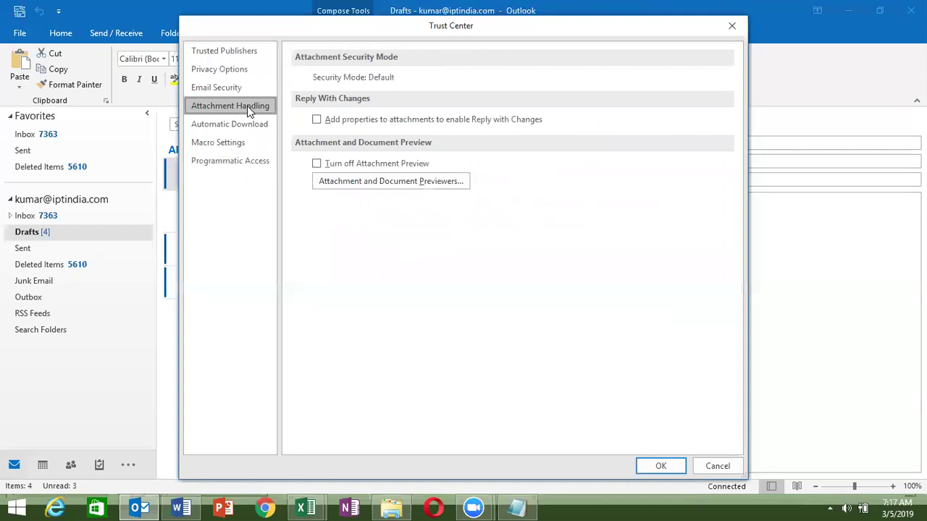
left_click(237, 88)
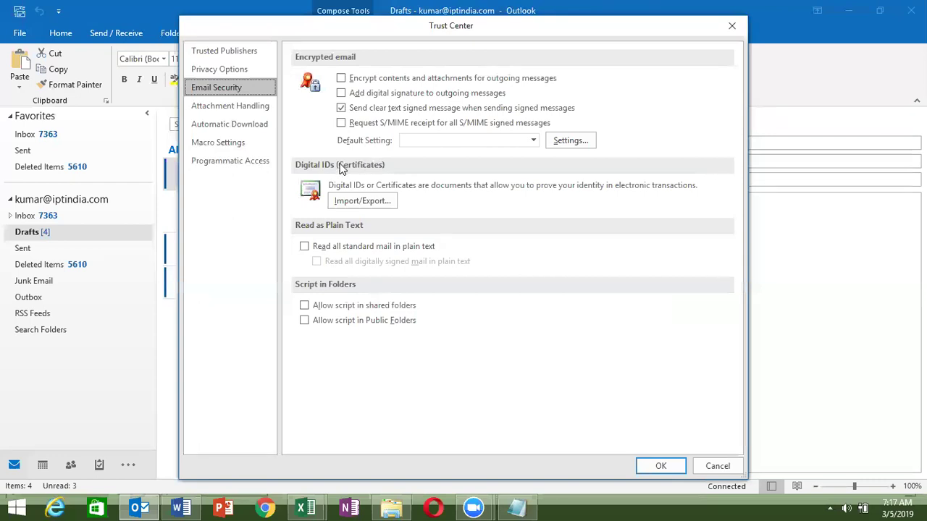
left_click(304, 305)
left_click(304, 321)
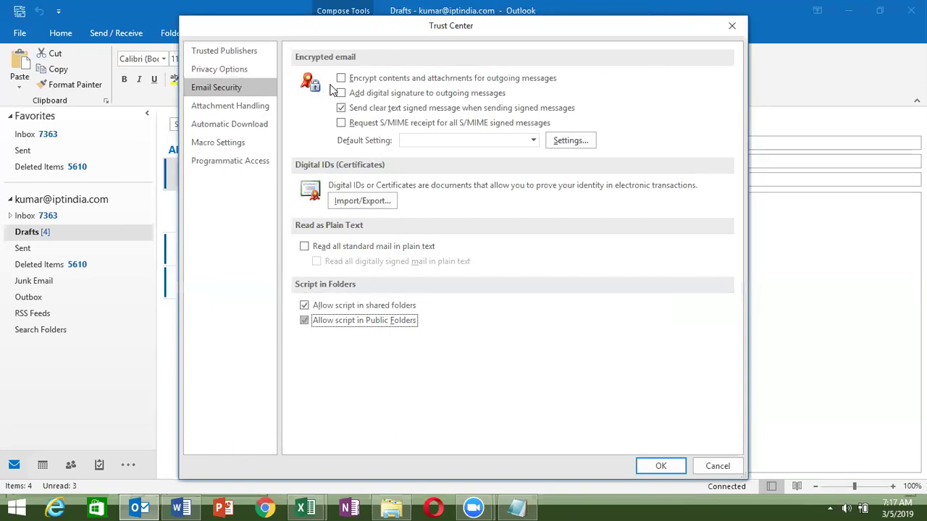
Confirm the Trust Center and Options dialogs with OK, then close Outlook
left_click(231, 71)
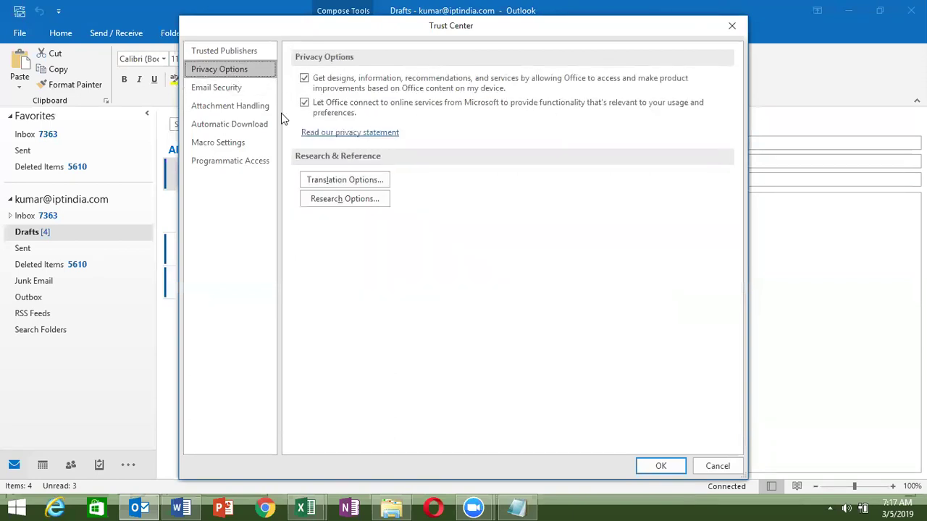
left_click(242, 52)
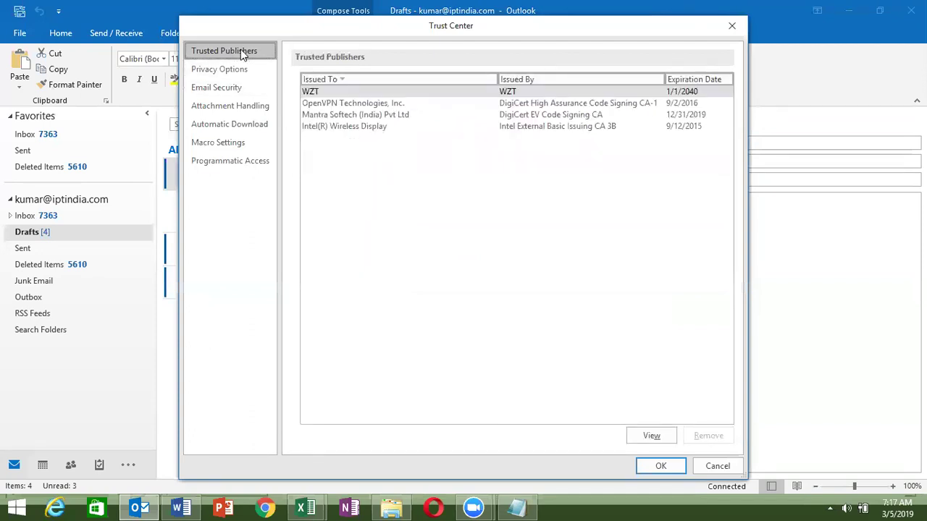
left_click(227, 146)
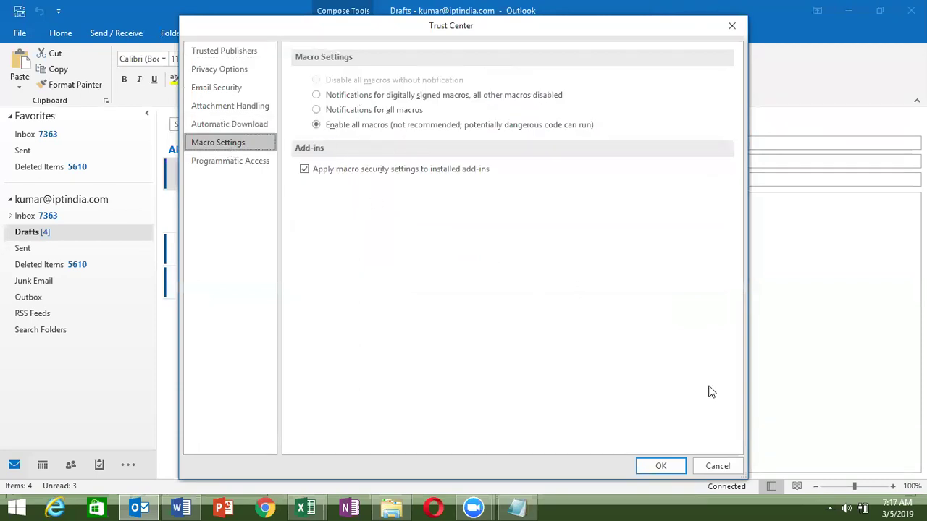
left_click(675, 467)
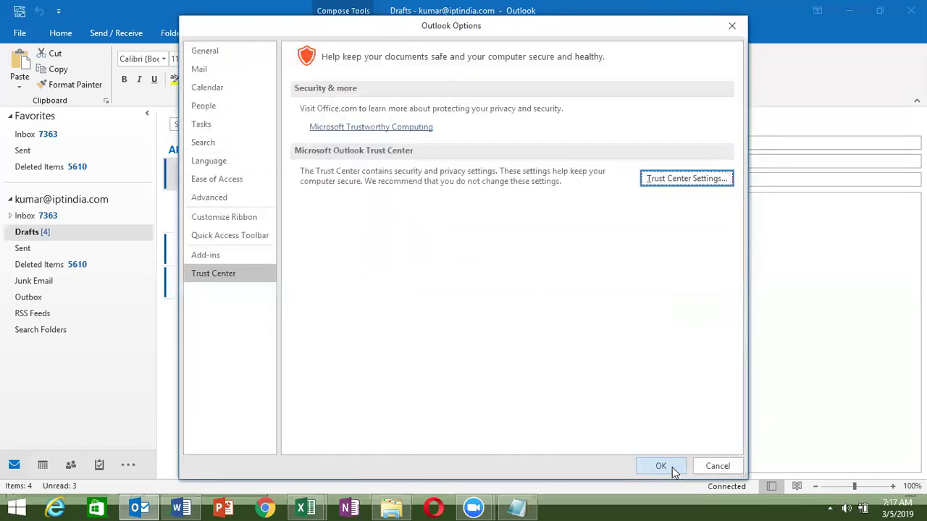
left_click(672, 467)
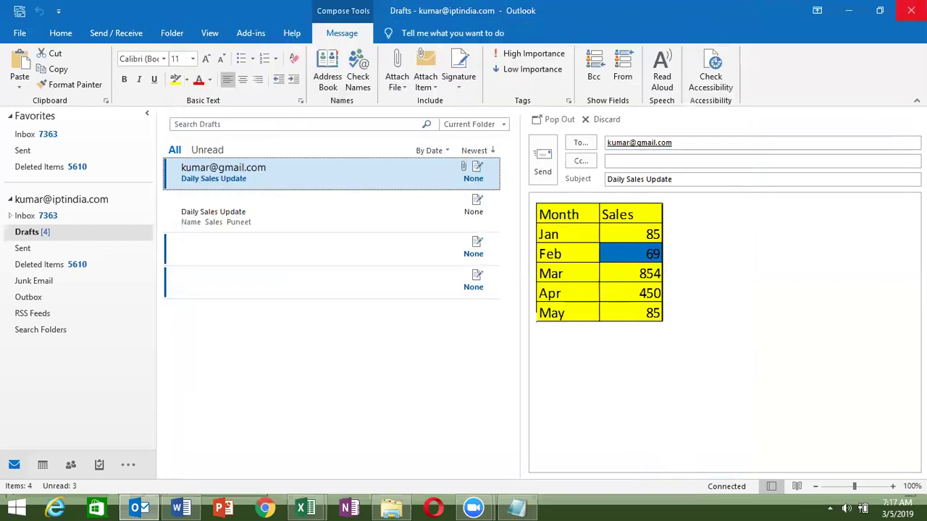
left_click(911, 10)
Clear the Data sheet's table selection and bring Module1's code forward
left_click(89, 468)
left_click(132, 240)
mouse_move(305, 508)
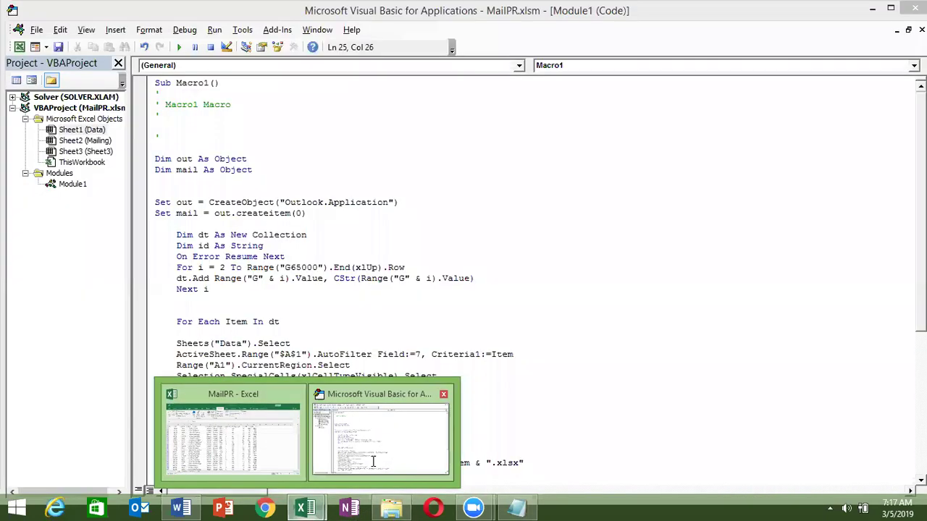
left_click(371, 449)
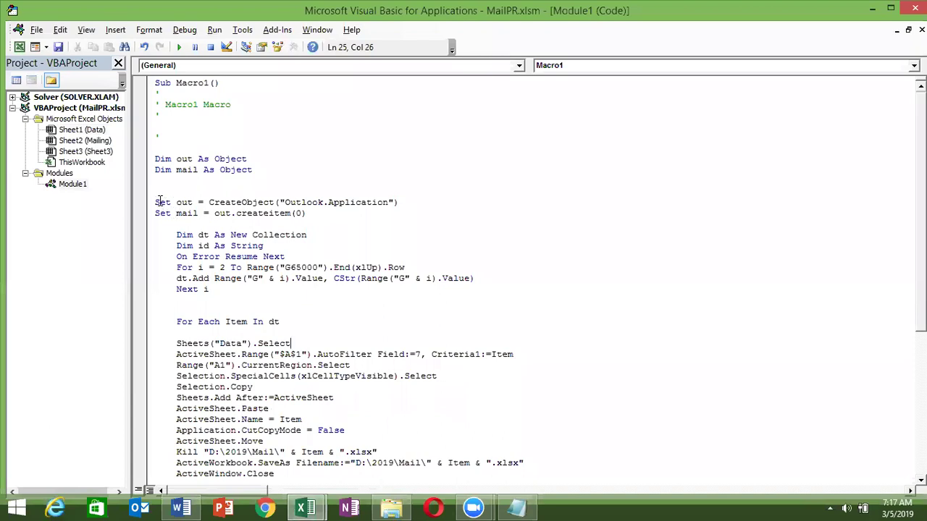
Delete the top 'Set out'/'Set mail' lines of Macro1, then select their copies inside the loop
left_click_drag(156, 202, 310, 213)
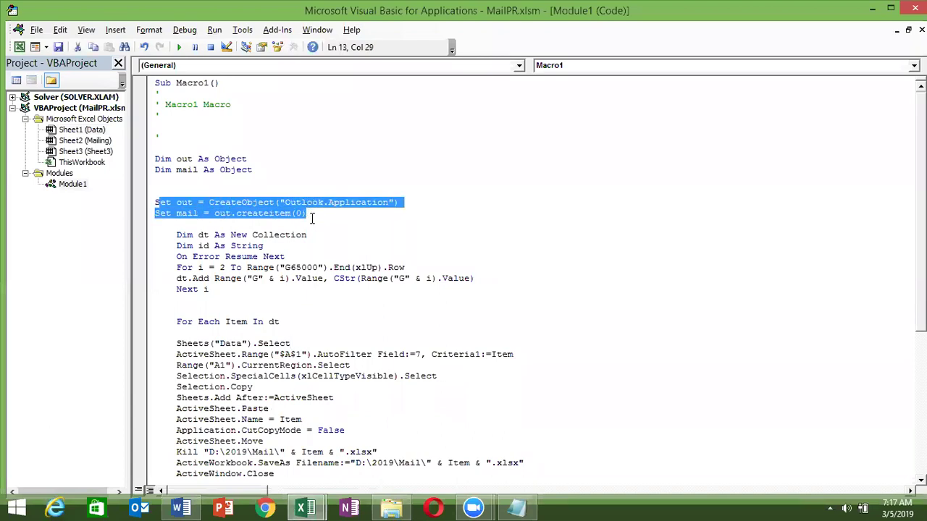
left_click(313, 223)
left_click_drag(310, 213, 155, 202)
scroll(463, 279, "down", 2)
scroll(464, 279, "down", 3)
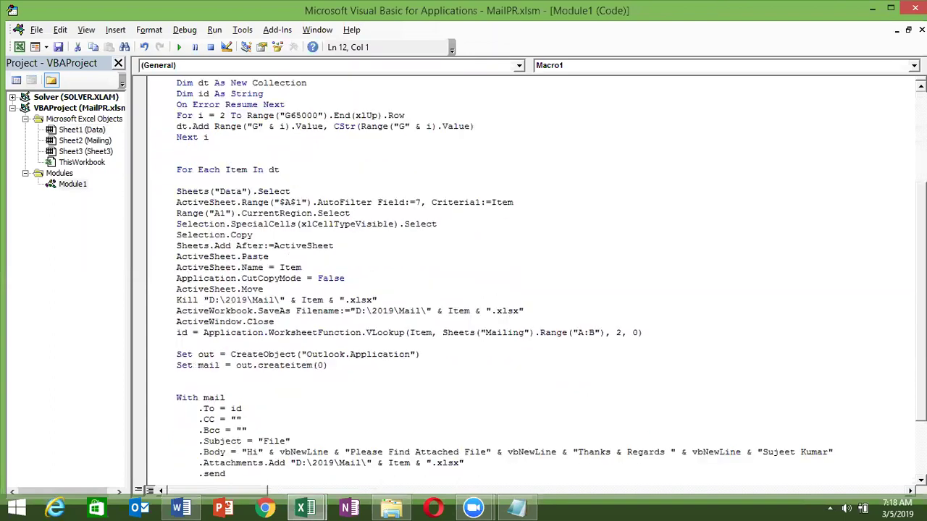
scroll(463, 278, "up", 2)
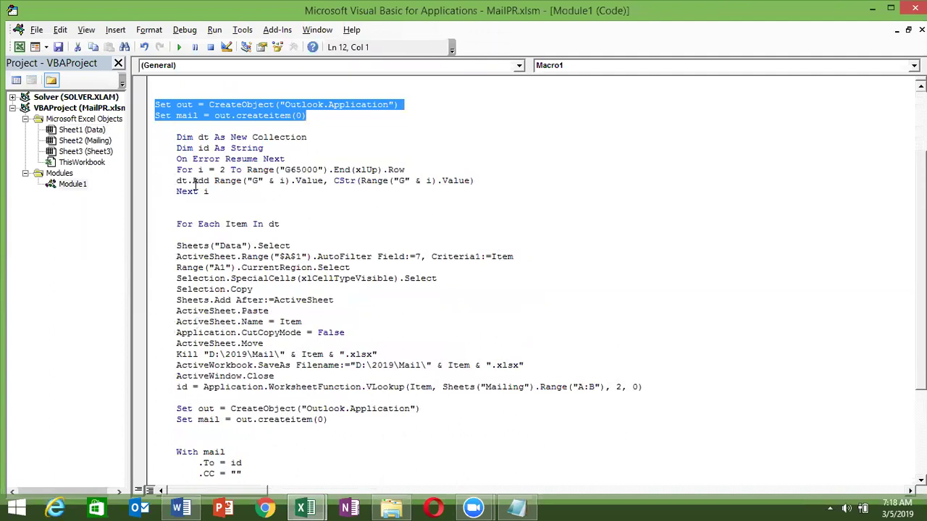
key("Delete")
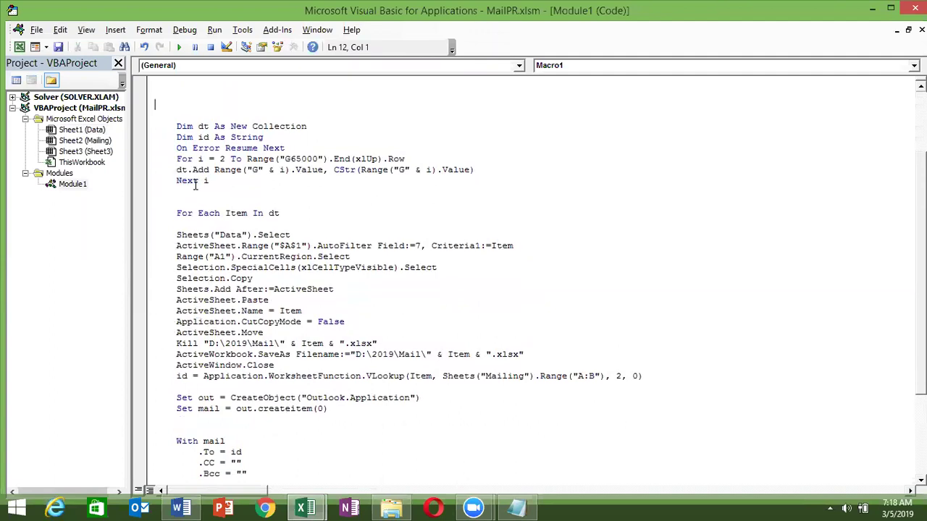
left_click(181, 397)
left_click_drag(174, 398, 329, 408)
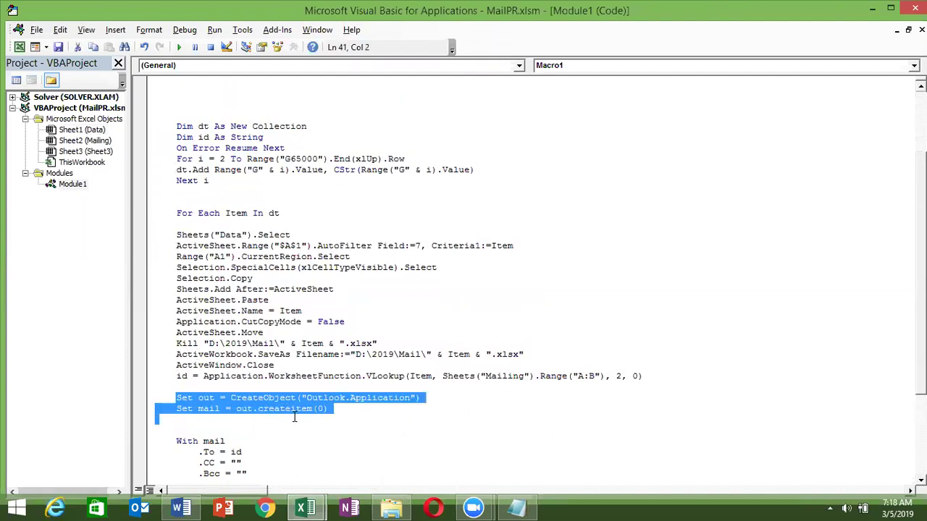